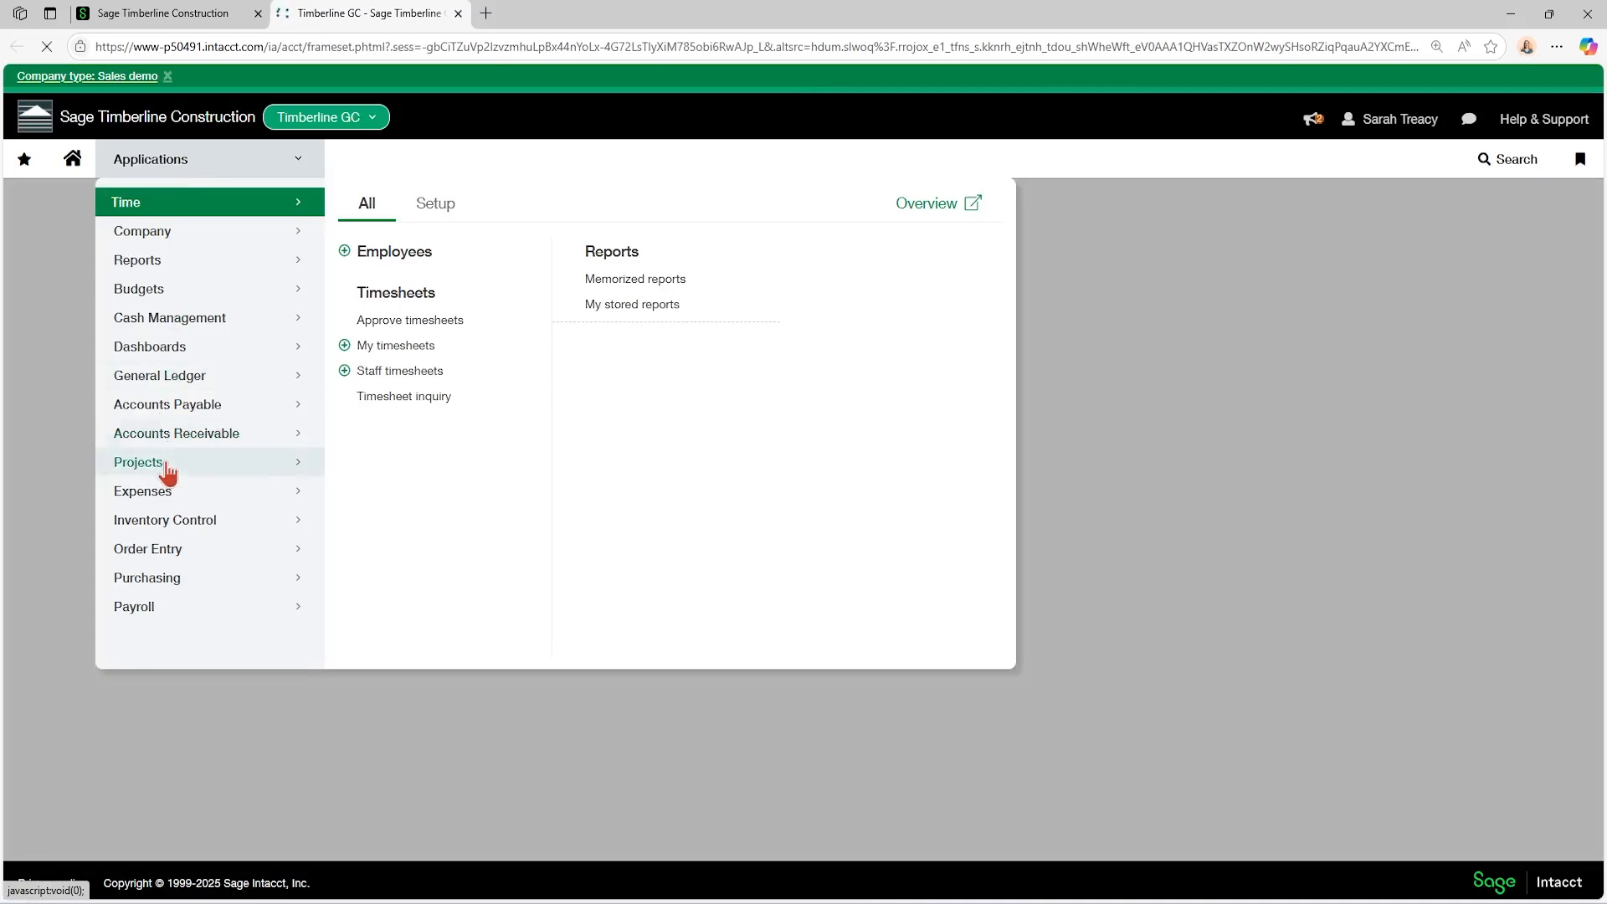
# Start a new Subcontracts order transaction in Purchasing.
pyautogui.click(143, 580)
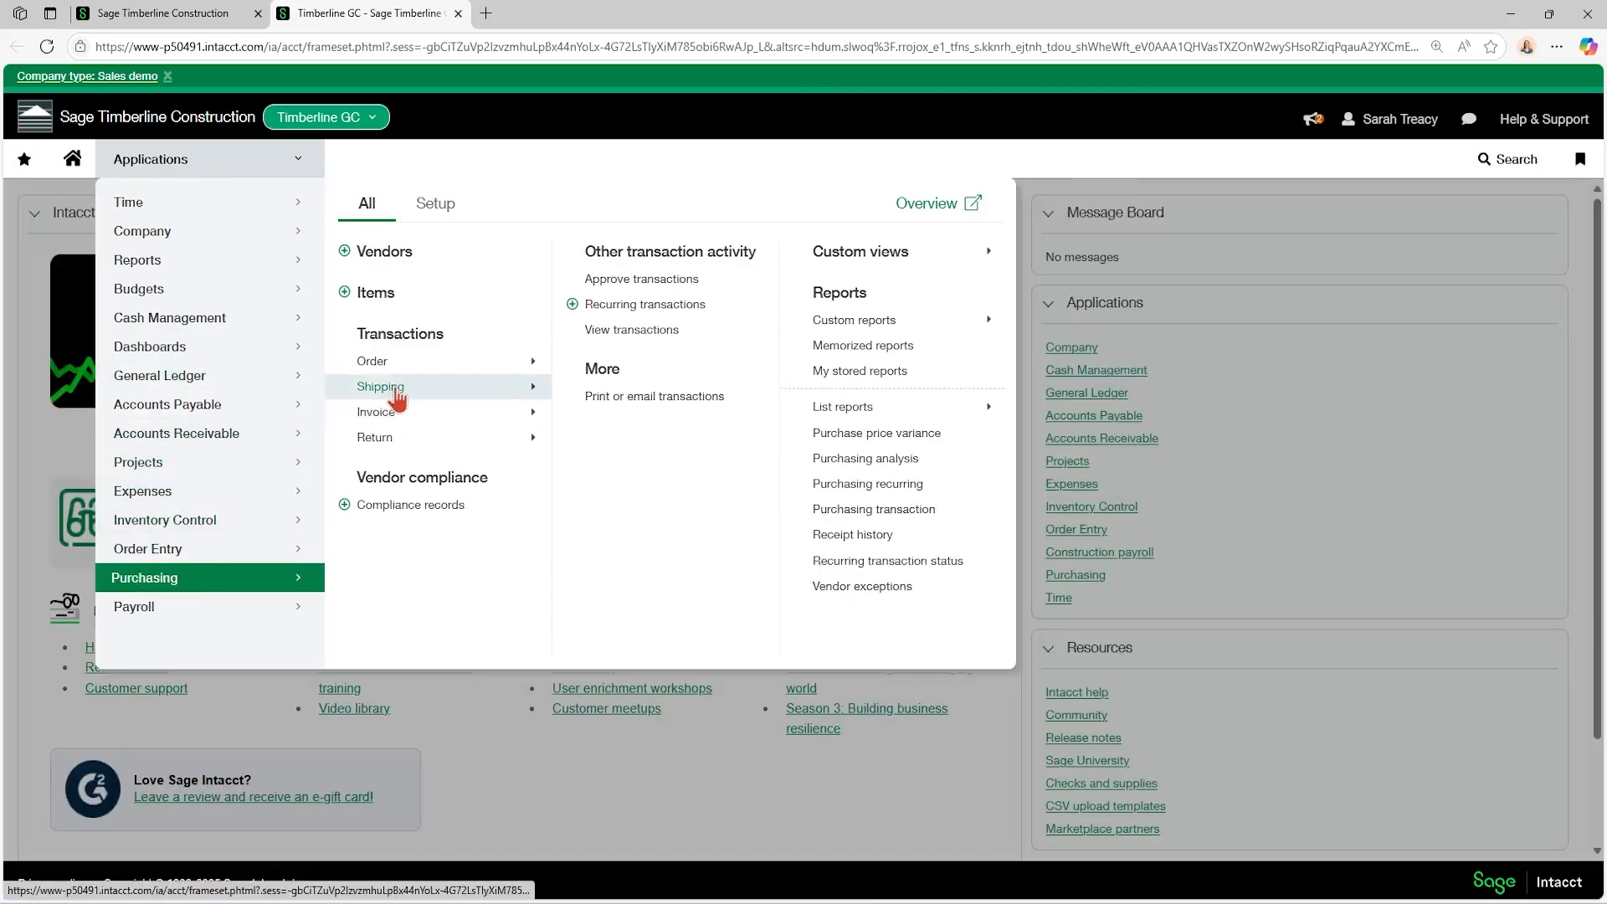
pyautogui.moveTo(394, 364)
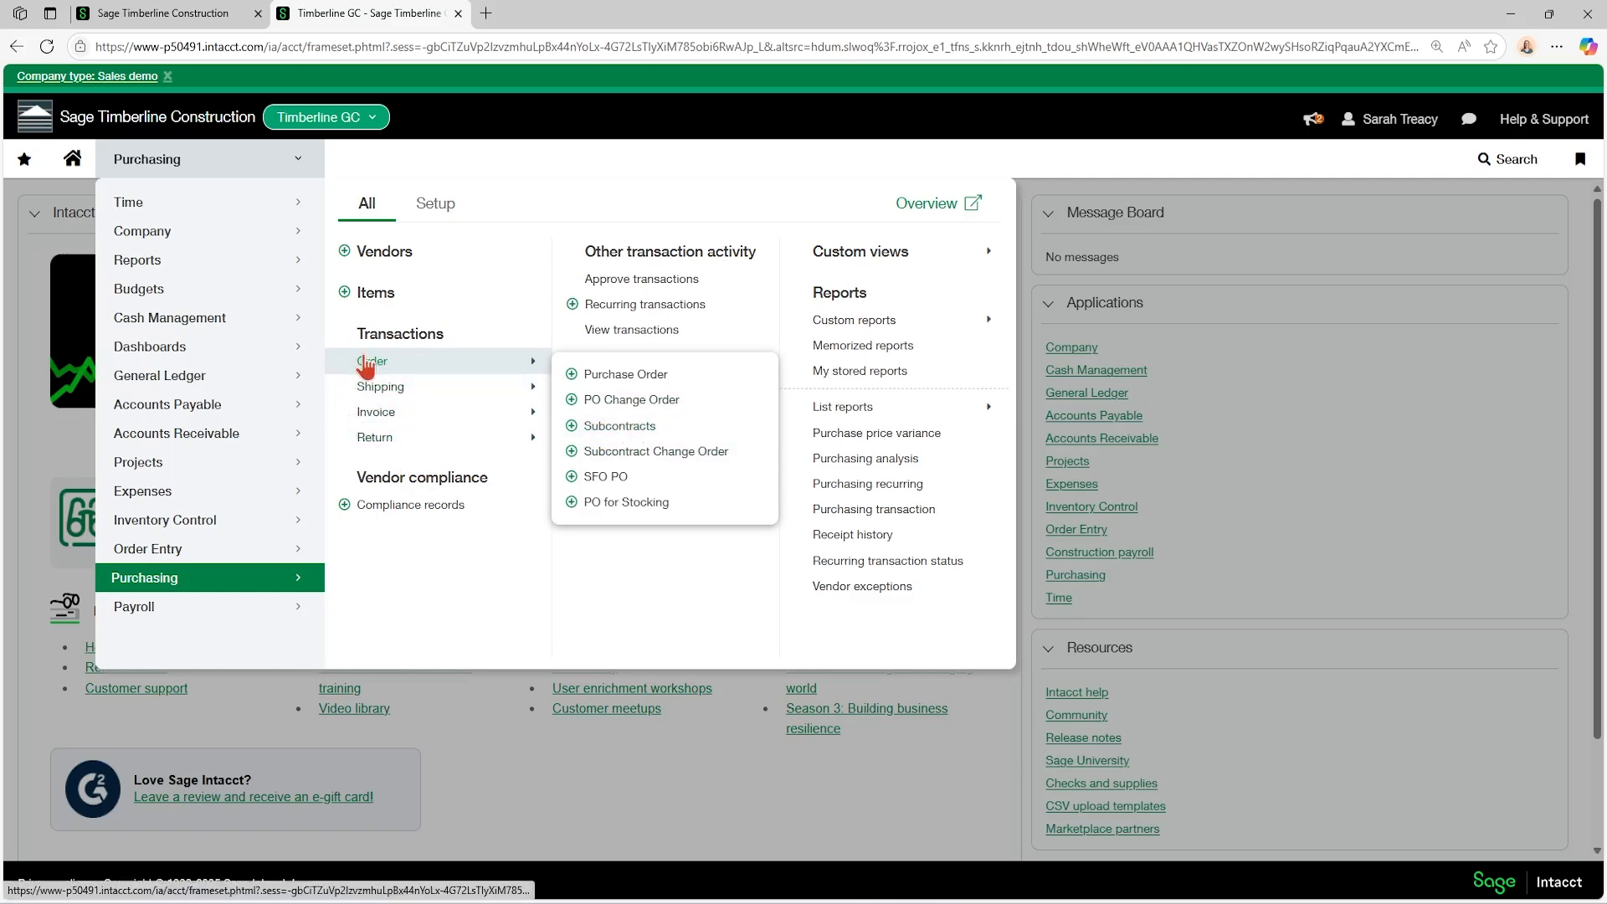
pyautogui.click(571, 427)
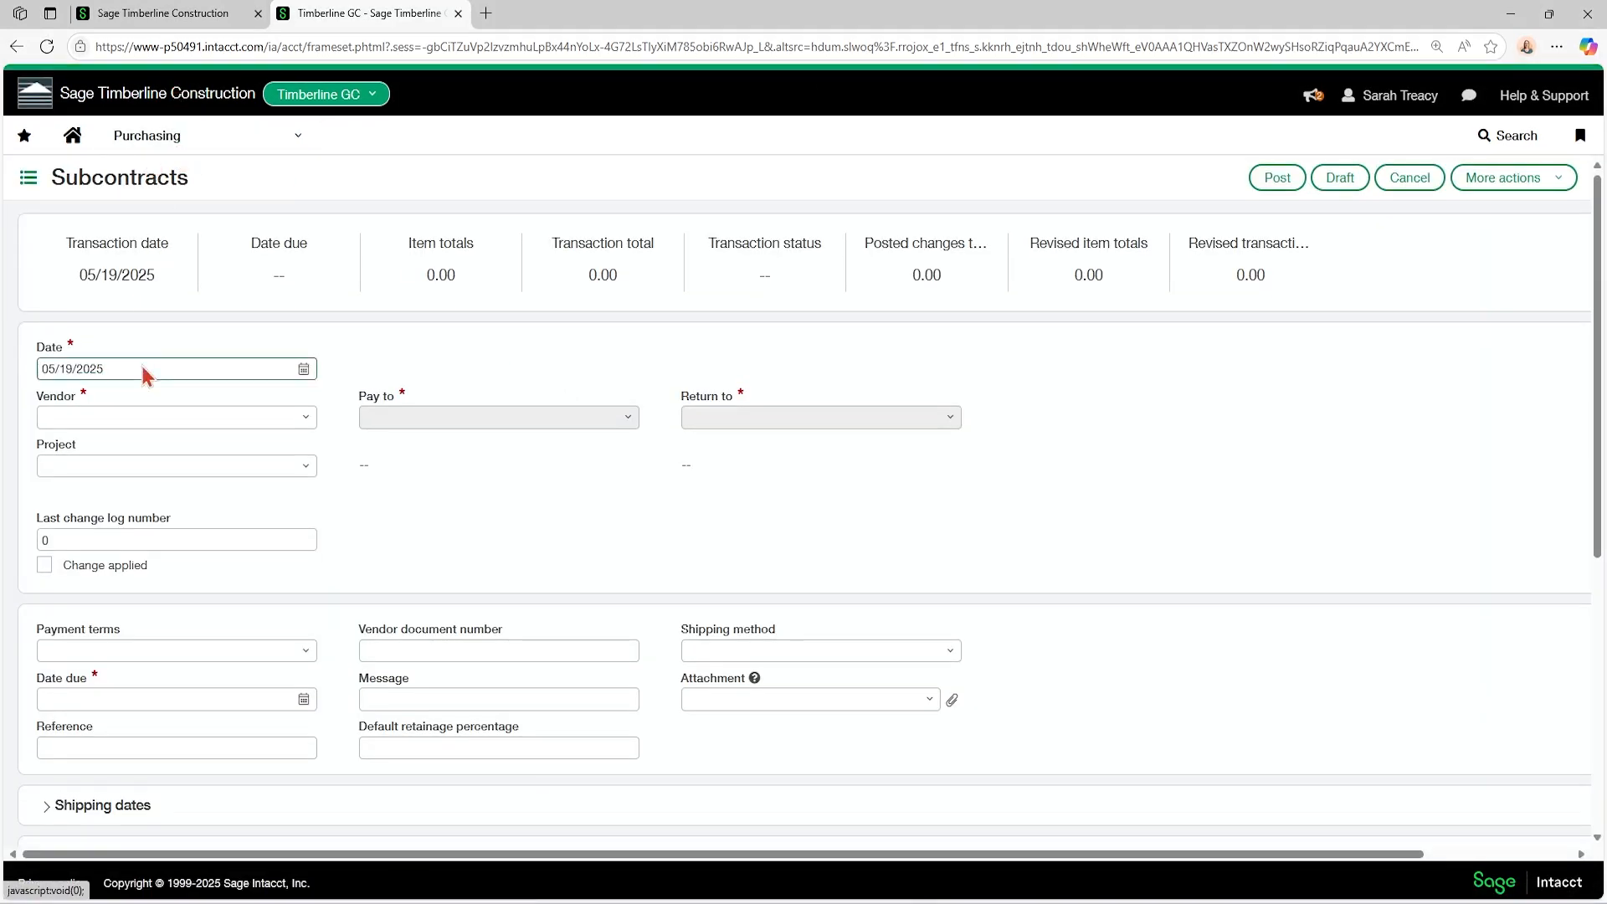
# Set the subcontract's vendor to Ace Drywall and its project to 22-006--The Sugar Shoppe.
pyautogui.click(154, 420)
pyautogui.write('ace')
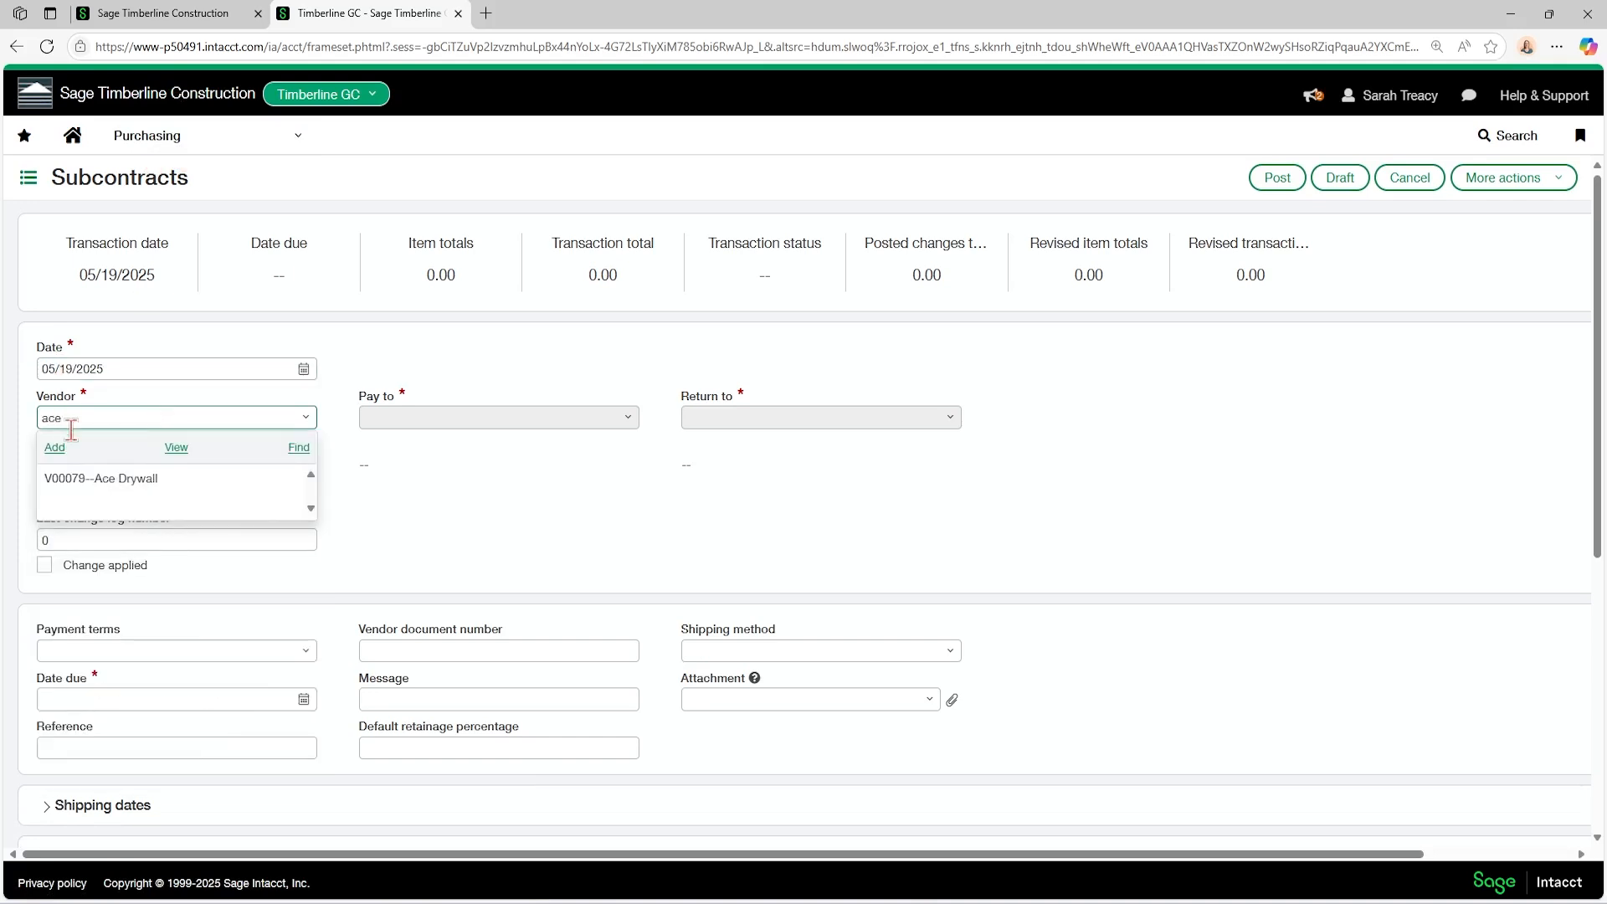
pyautogui.click(117, 481)
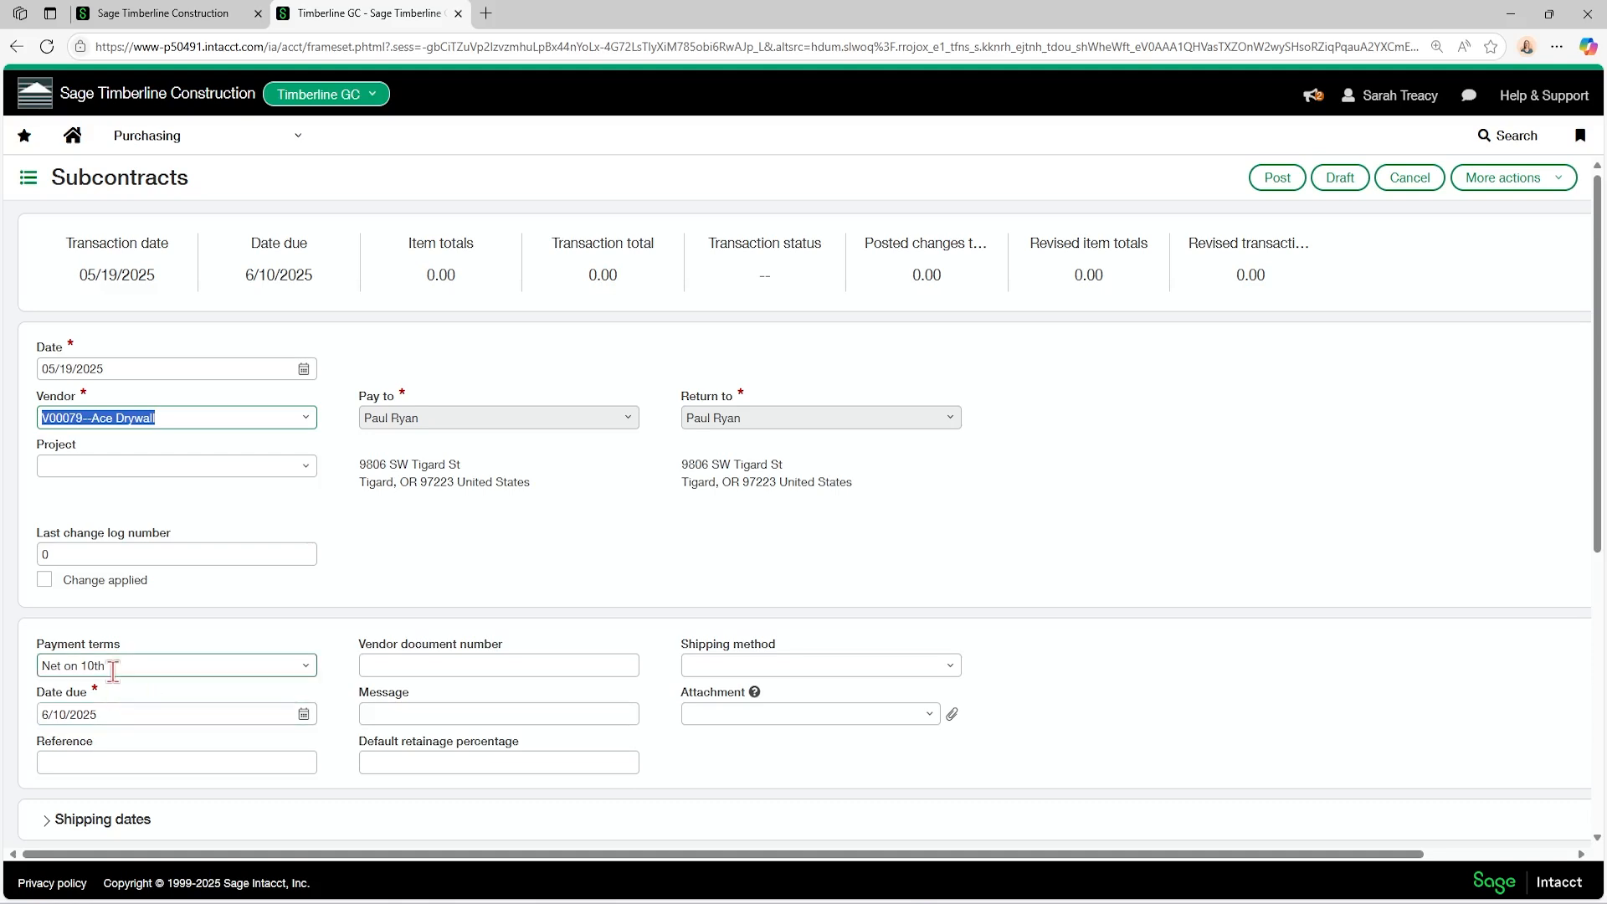
pyautogui.click(84, 466)
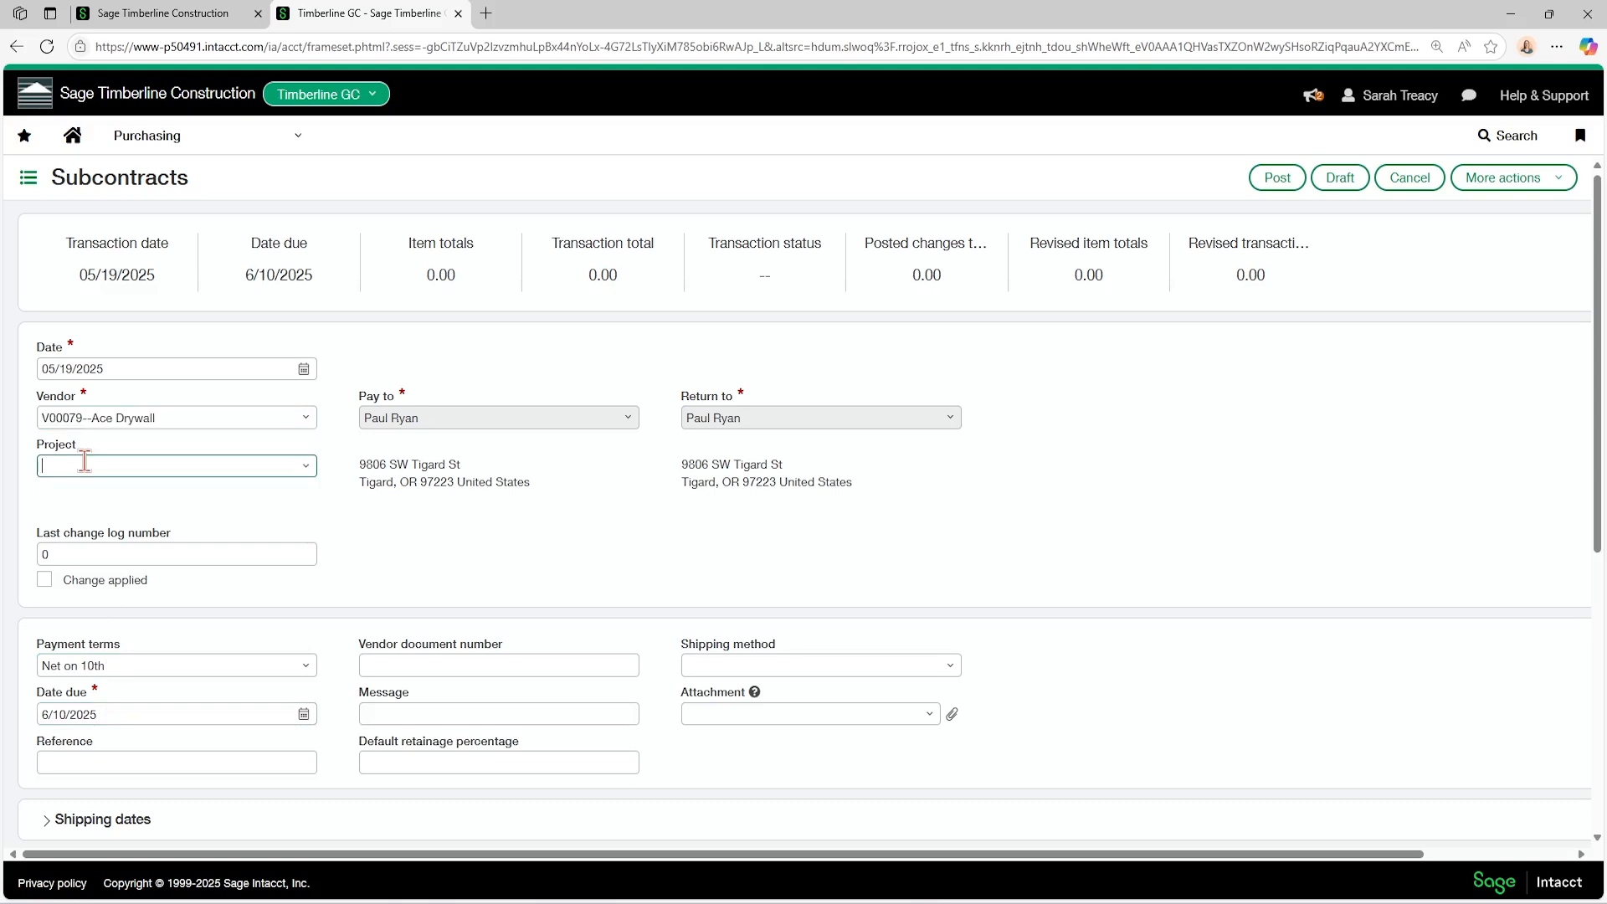
pyautogui.click(84, 466)
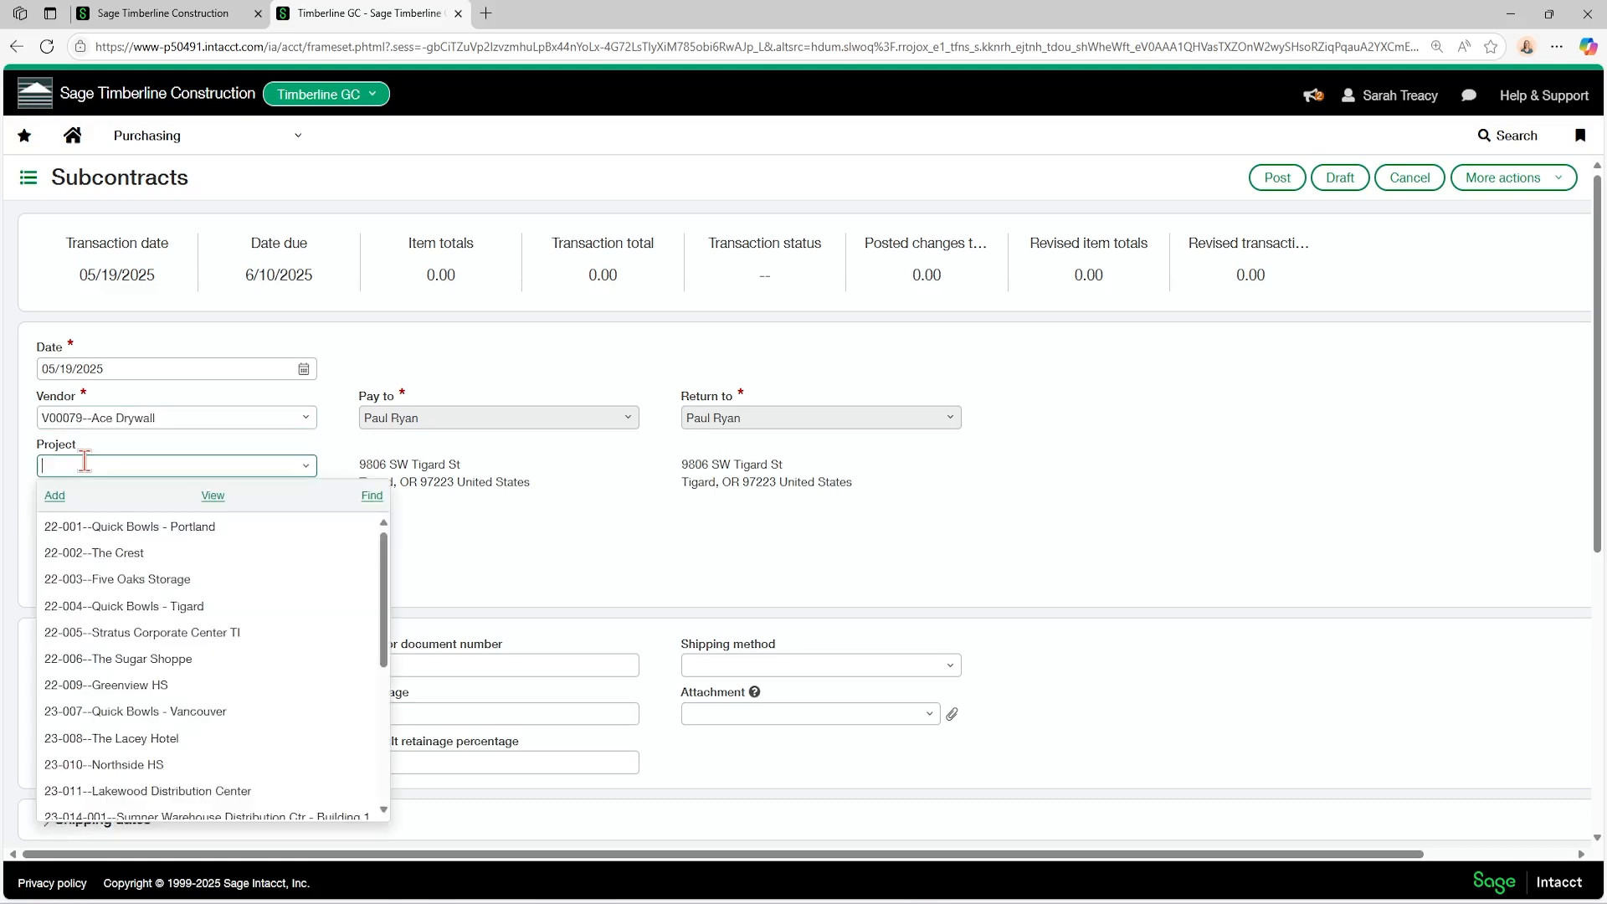
pyautogui.click(144, 658)
# Set the subcontract's default retainage percentage to 10.
pyautogui.scroll(-2, 235, 545)
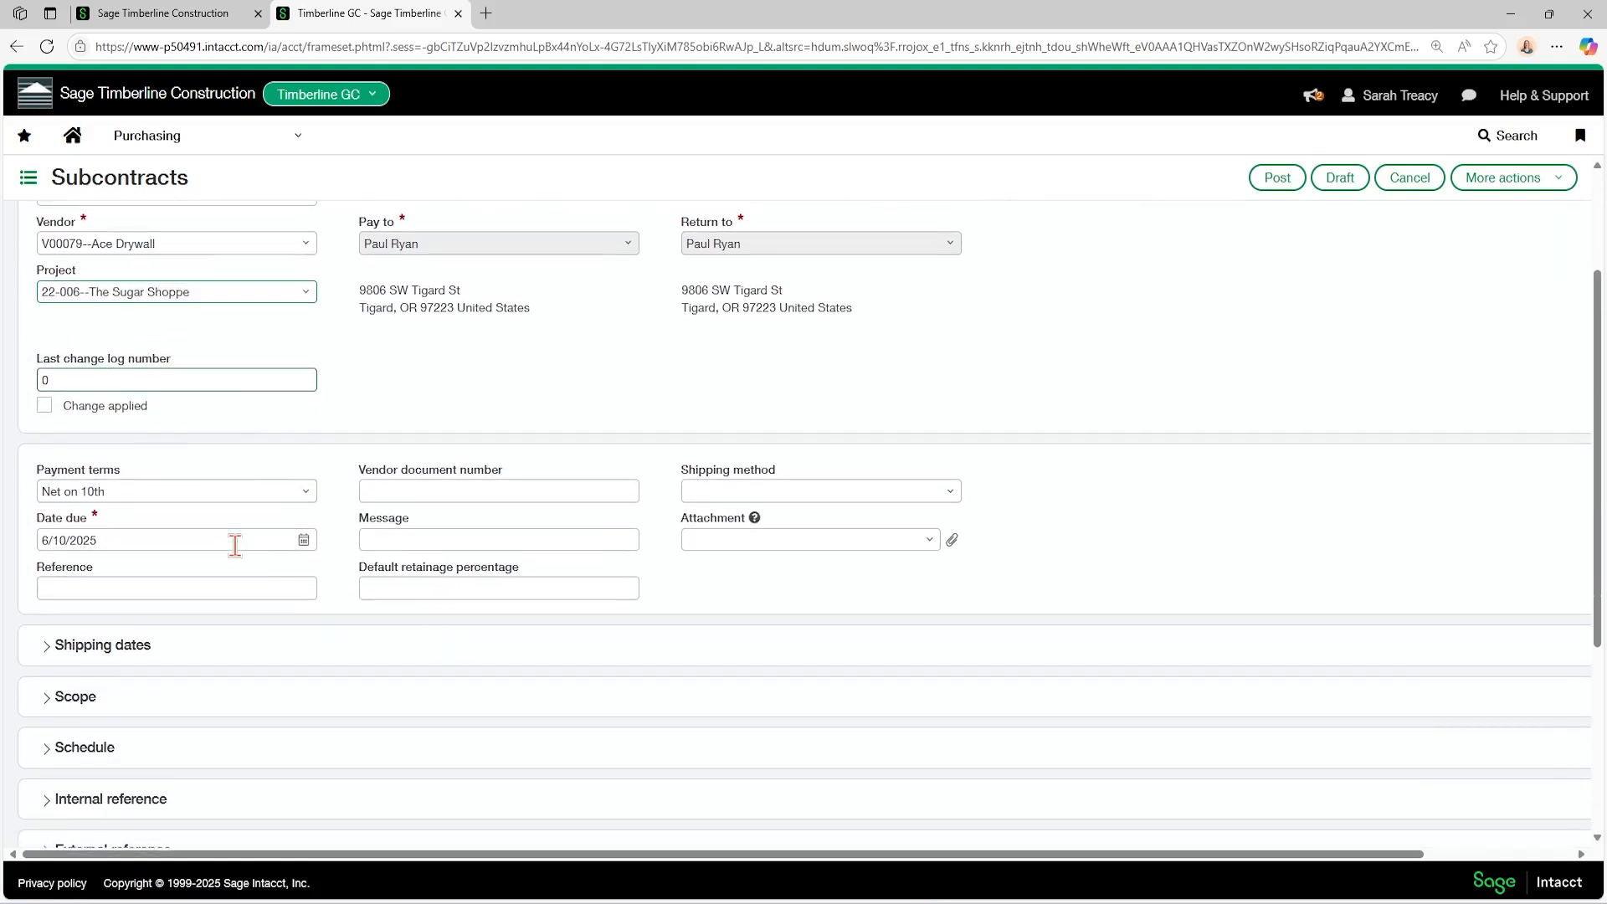
pyautogui.scroll(-1, 191, 517)
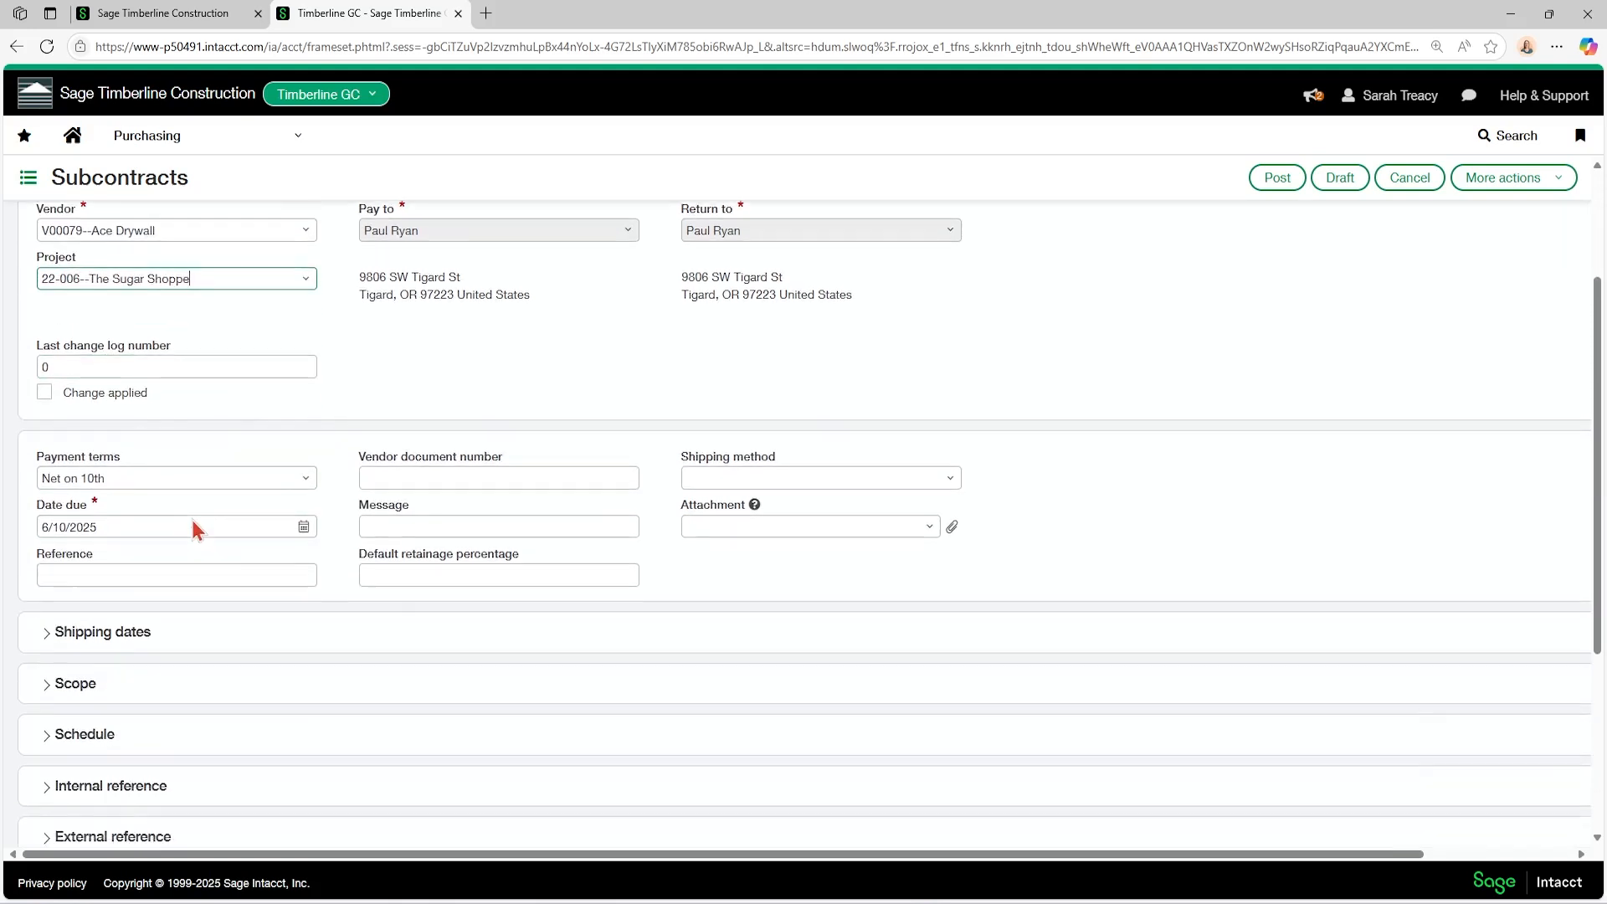
pyautogui.click(413, 499)
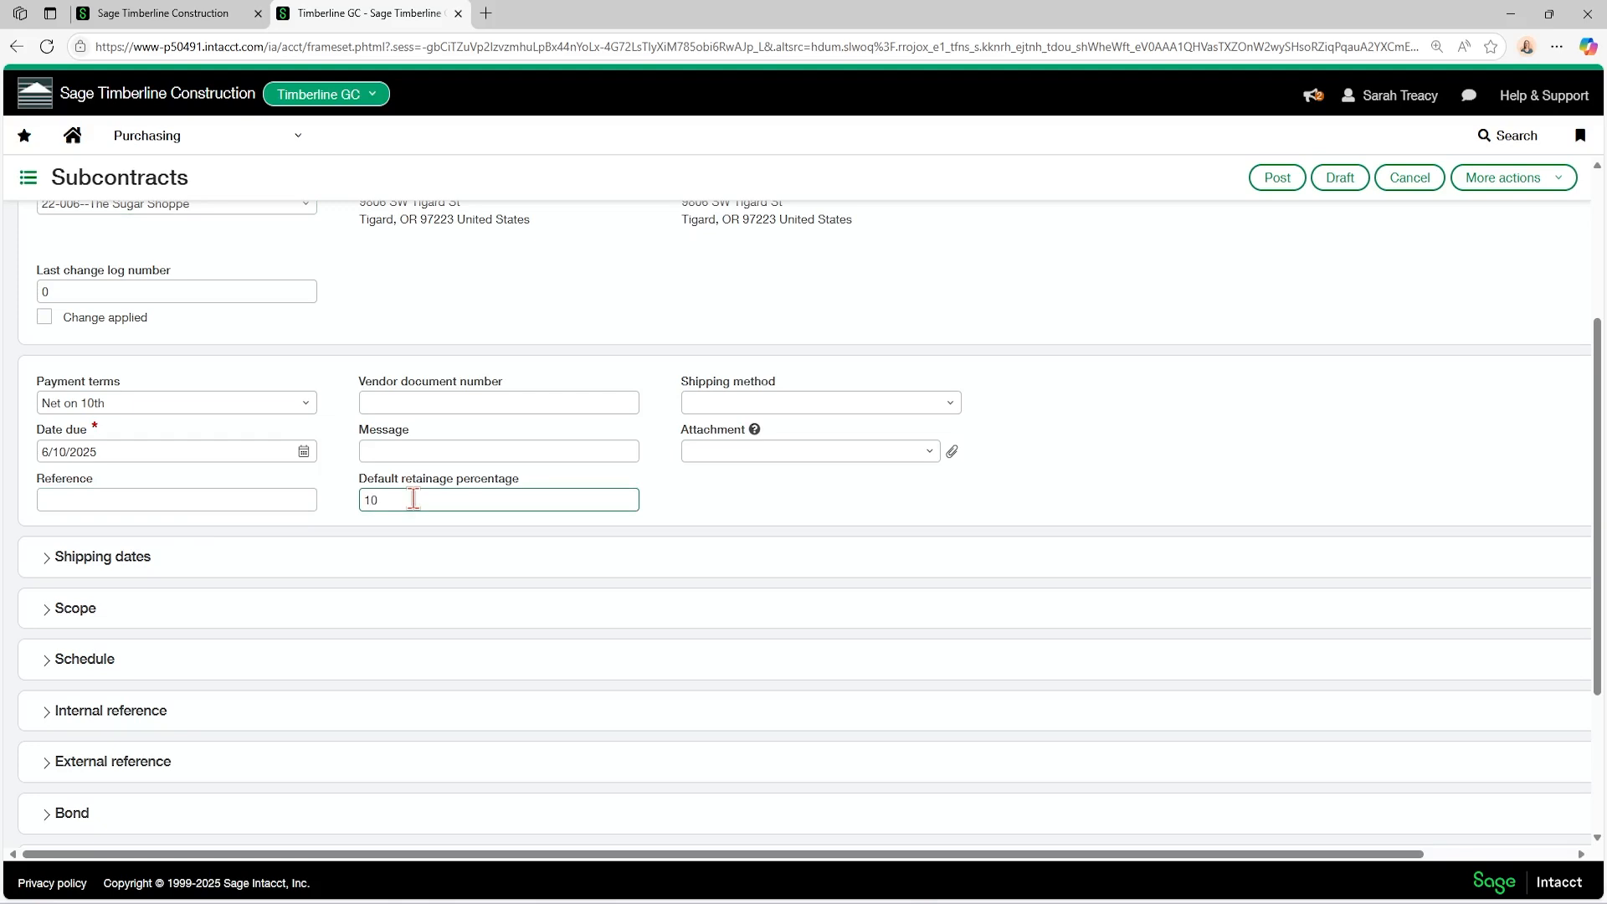
pyautogui.click(424, 453)
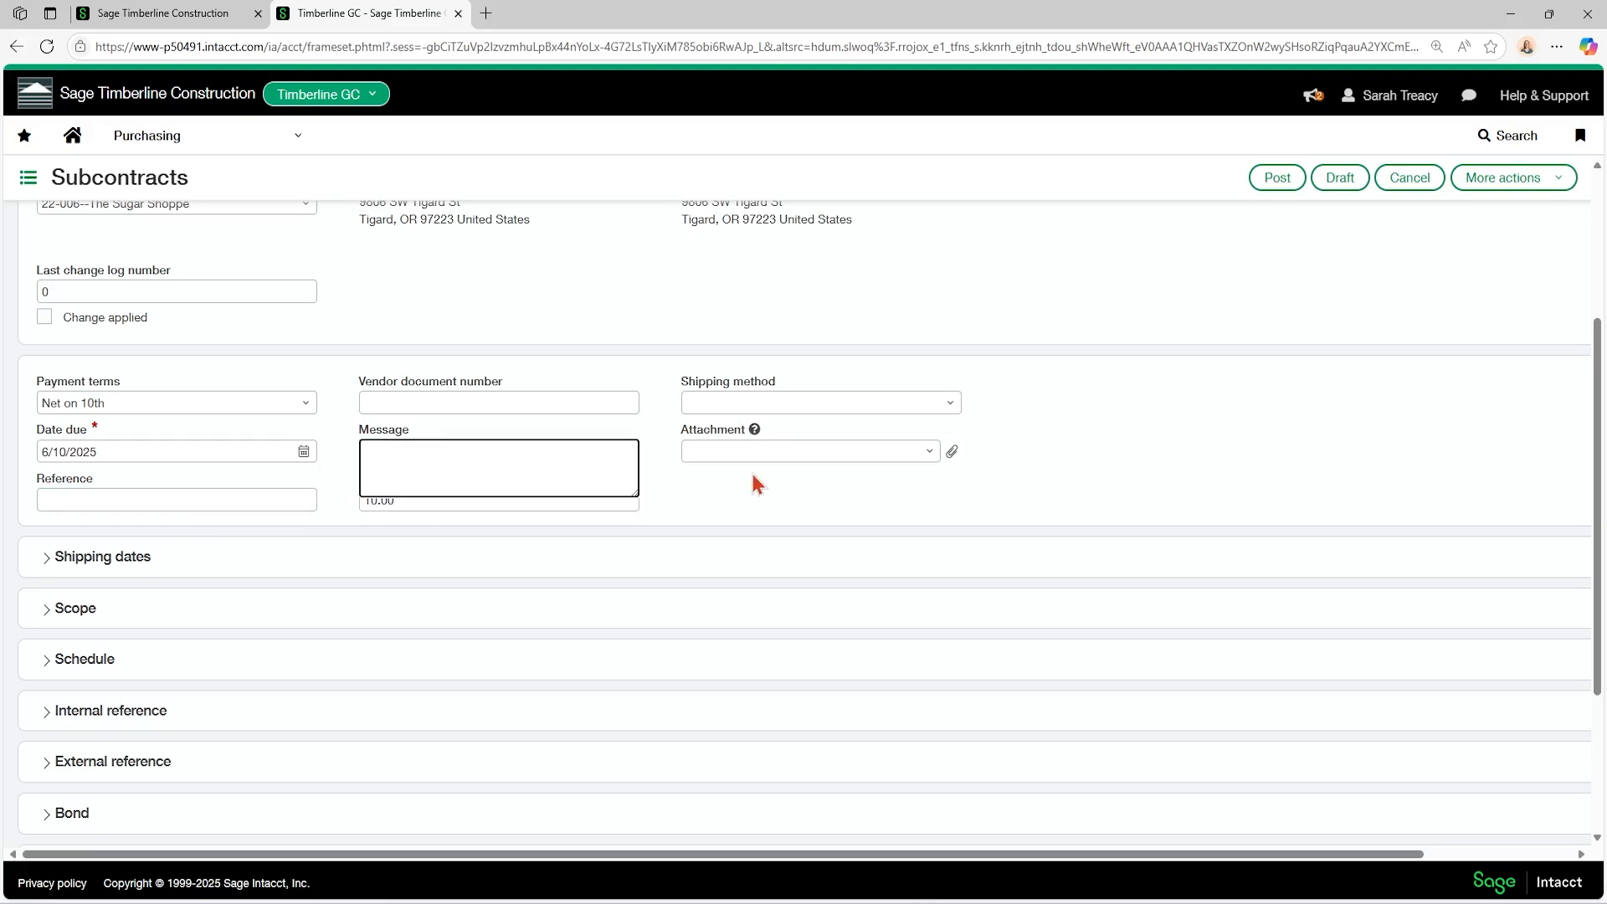
pyautogui.click(555, 494)
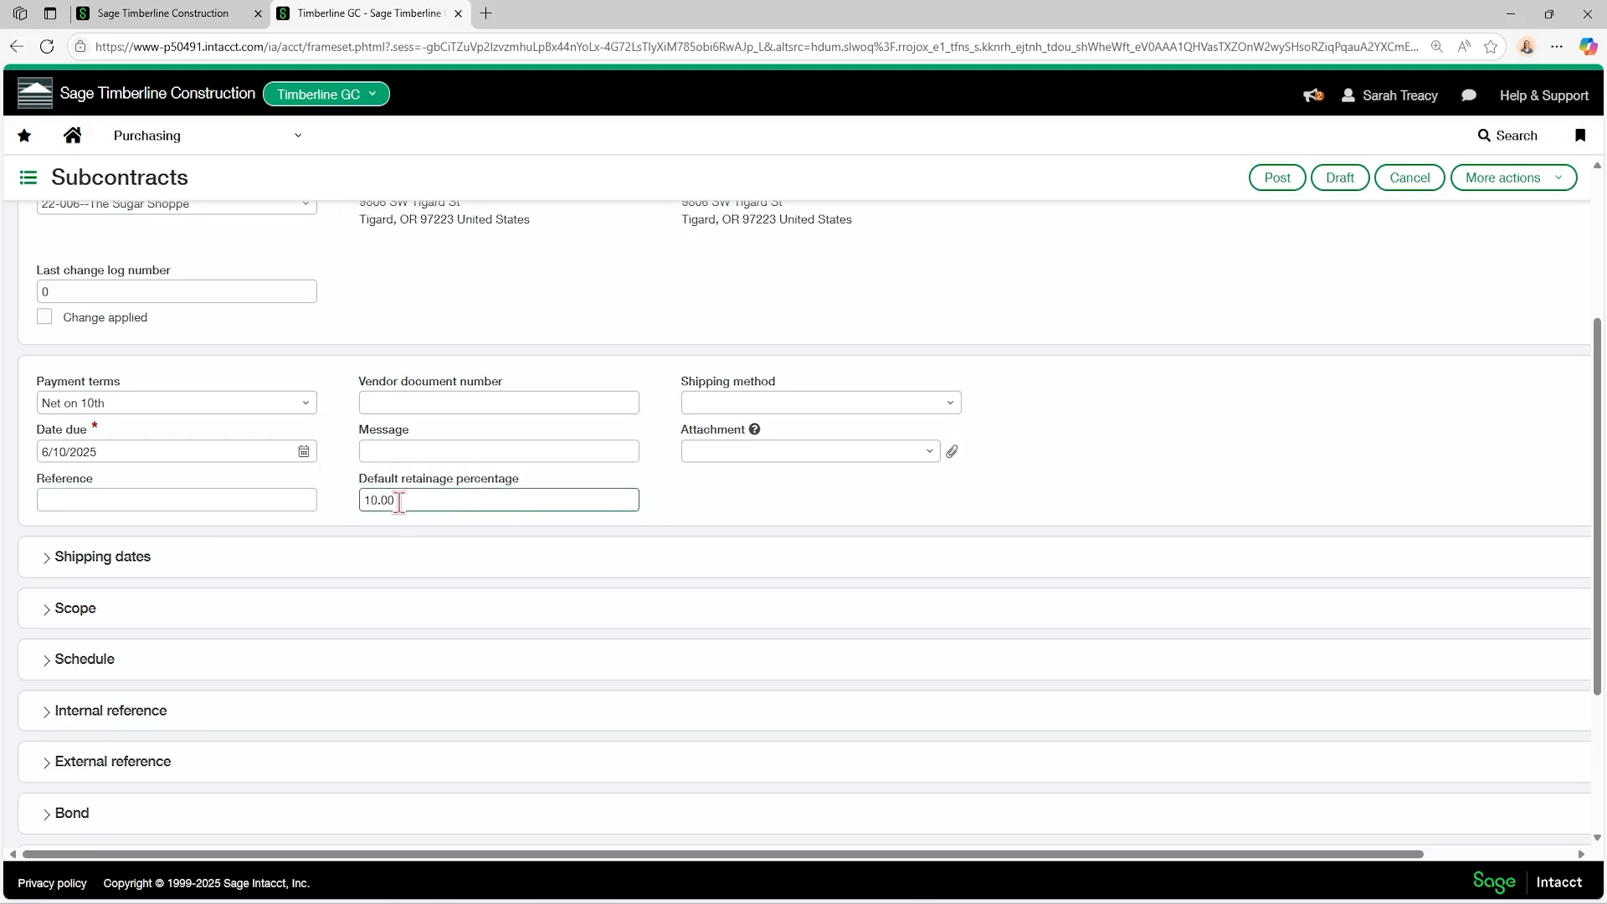
# Show the entry defaults, mark them as billable, and apply the defaults to the entry lines.
pyautogui.scroll(-2, 400, 501)
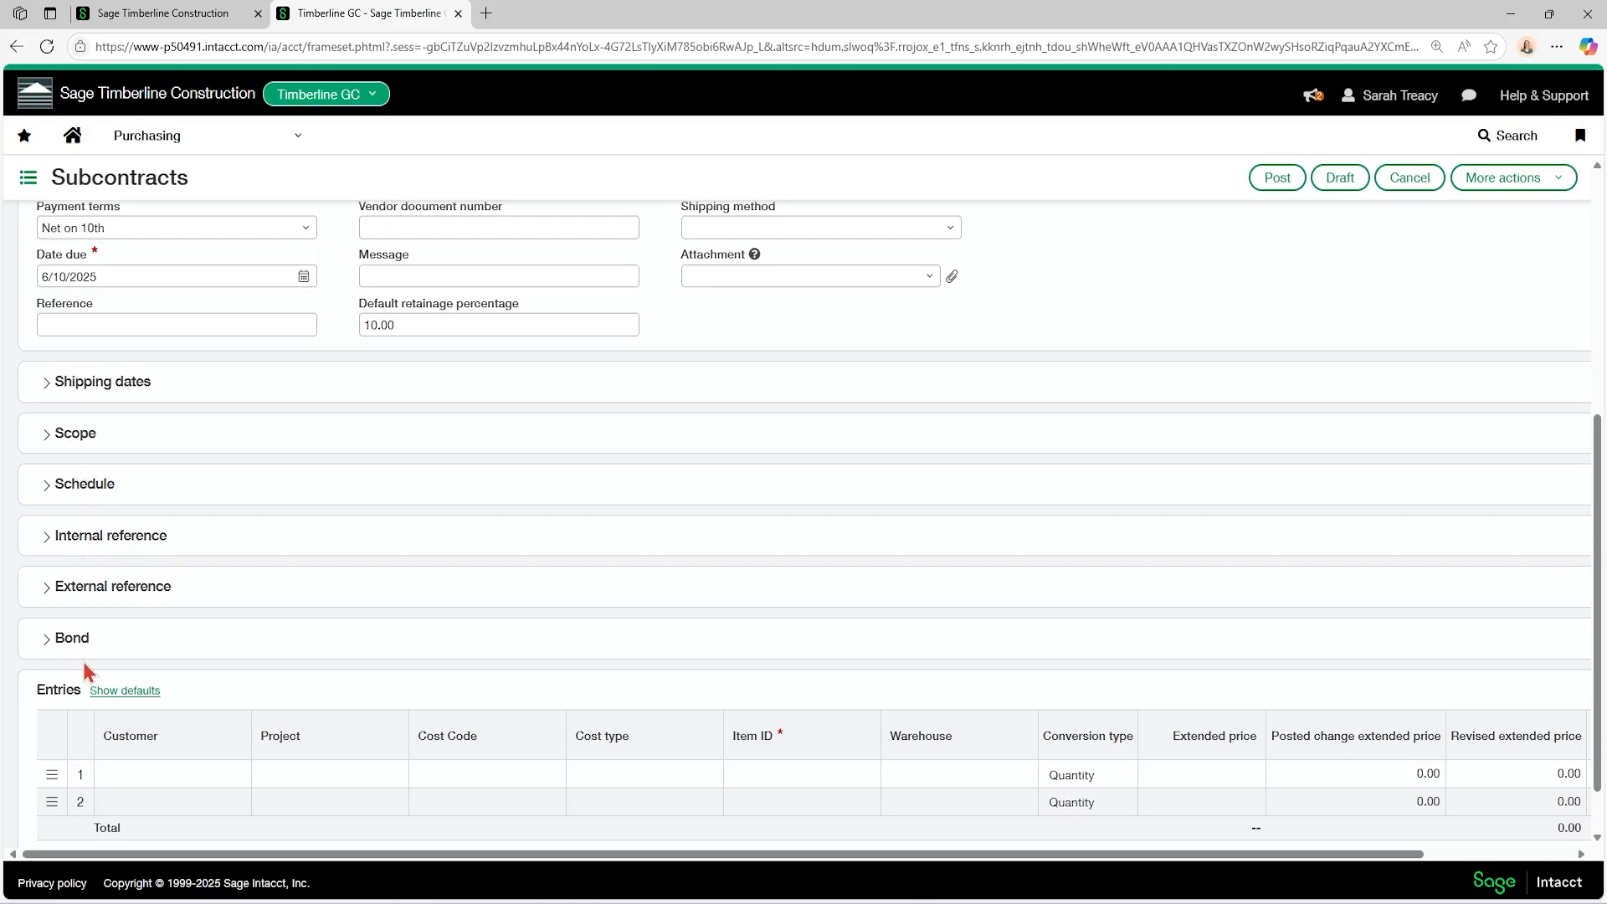
pyautogui.scroll(-1, 84, 666)
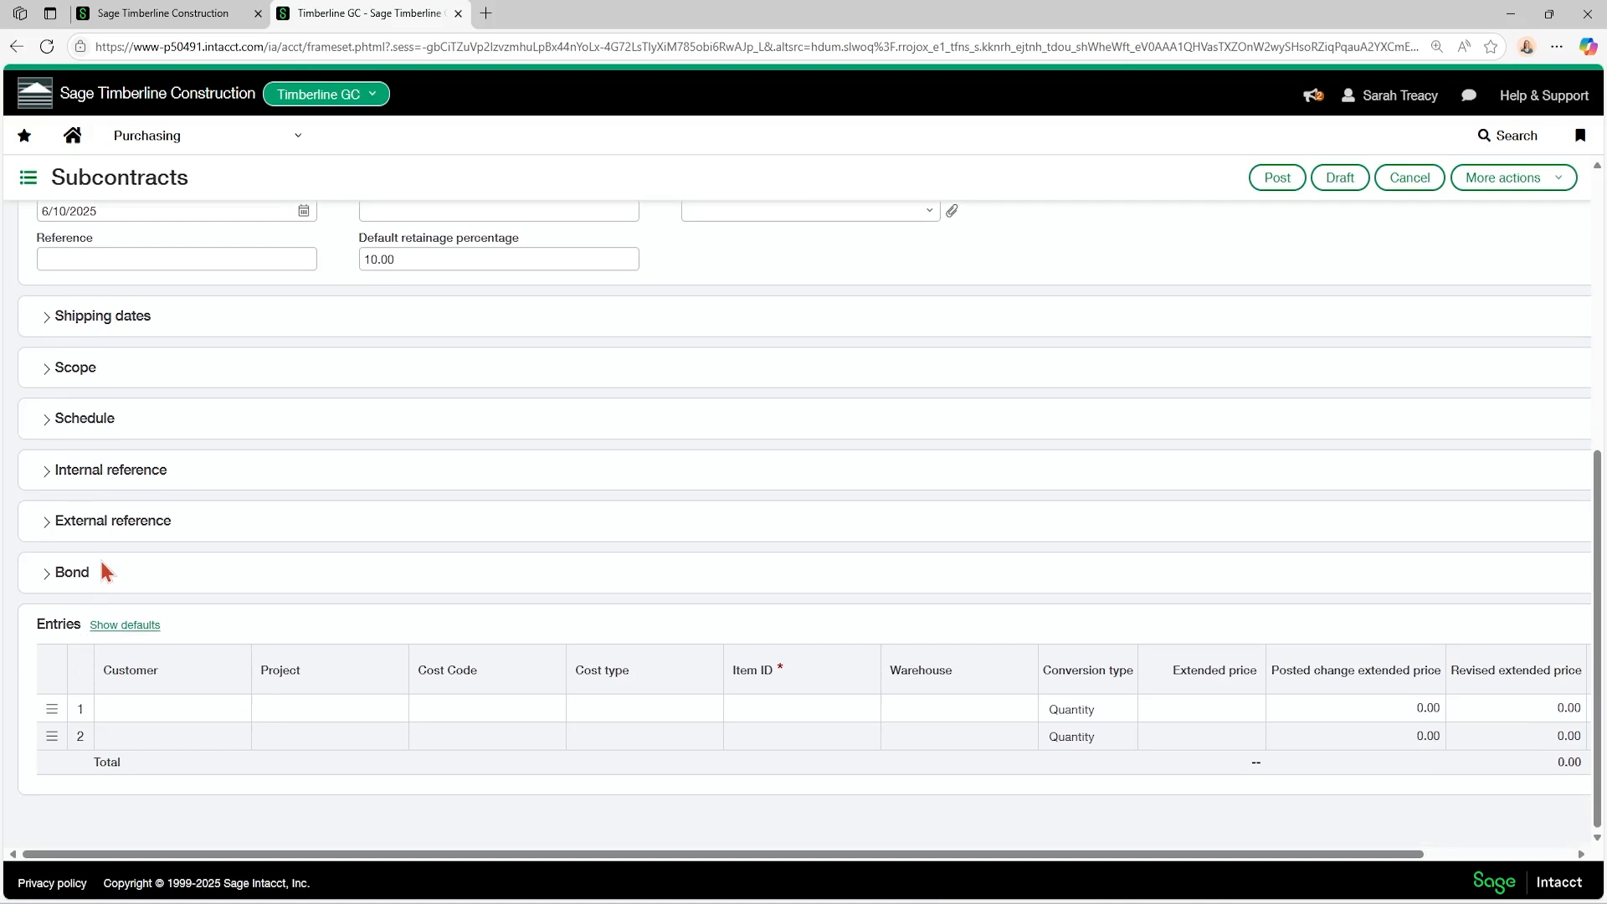
pyautogui.click(126, 626)
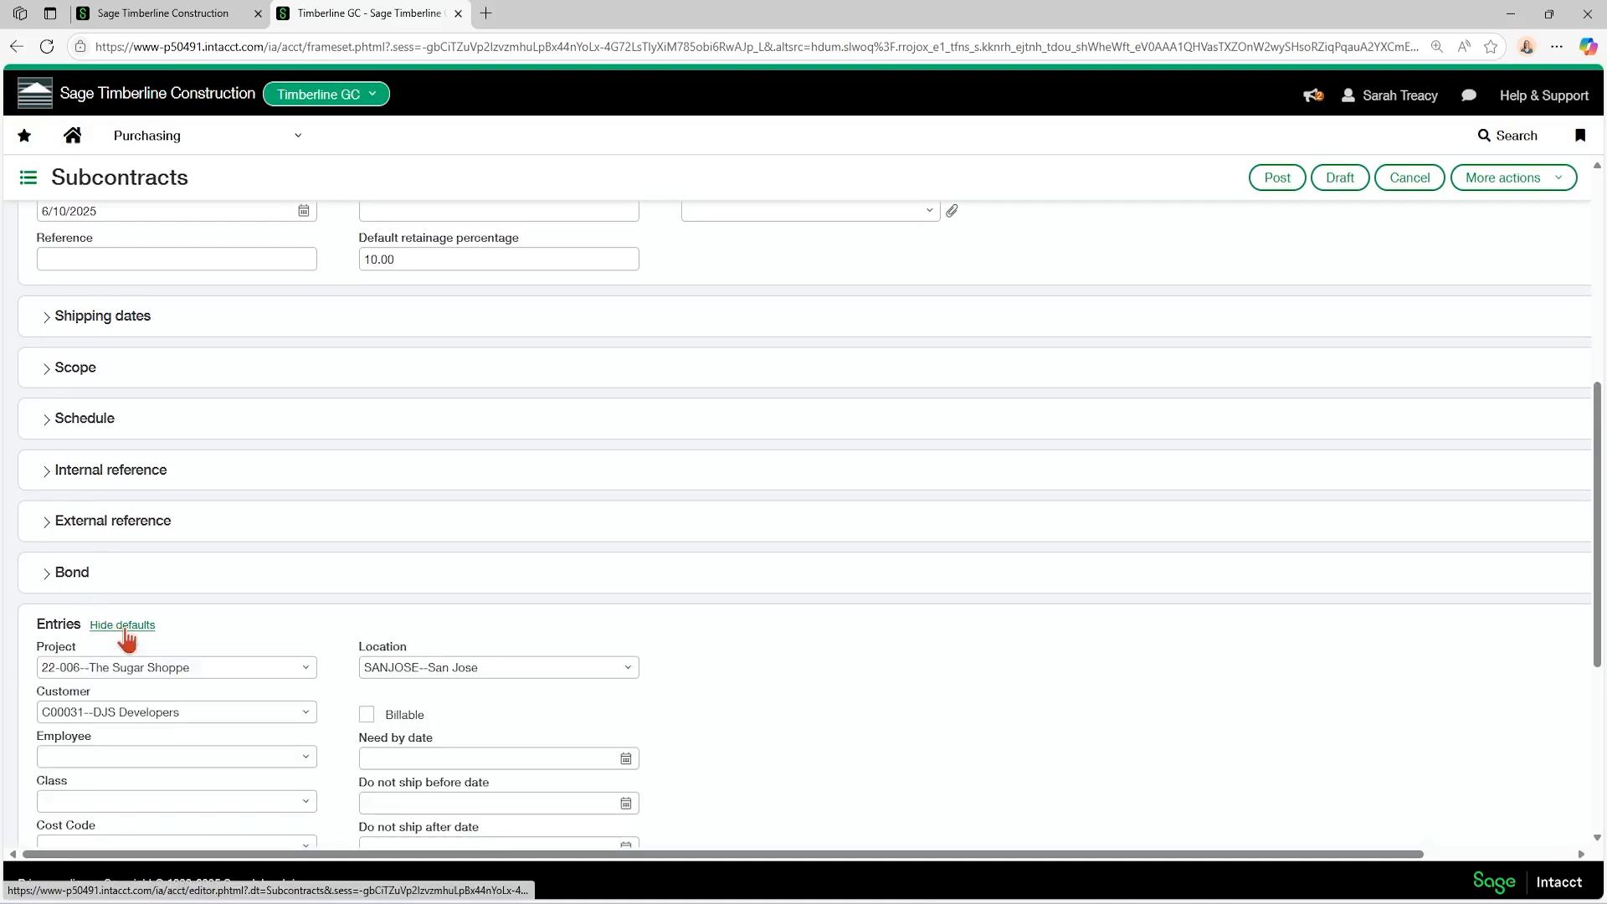
pyautogui.scroll(-3, 117, 616)
pyautogui.scroll(-1, 113, 562)
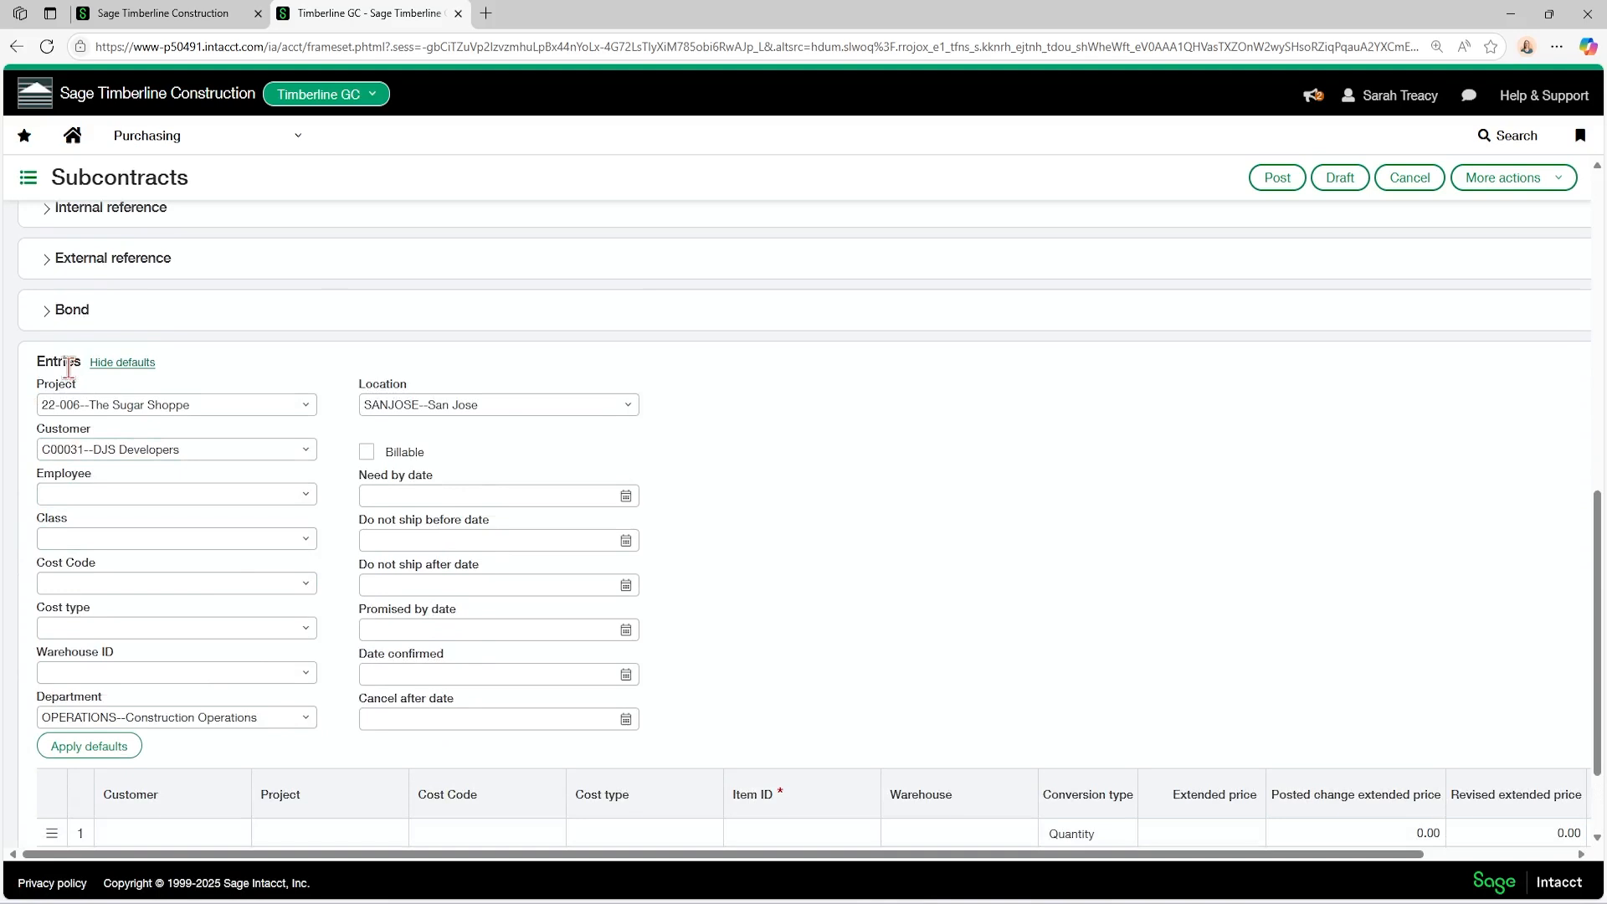
pyautogui.scroll(-1, 68, 368)
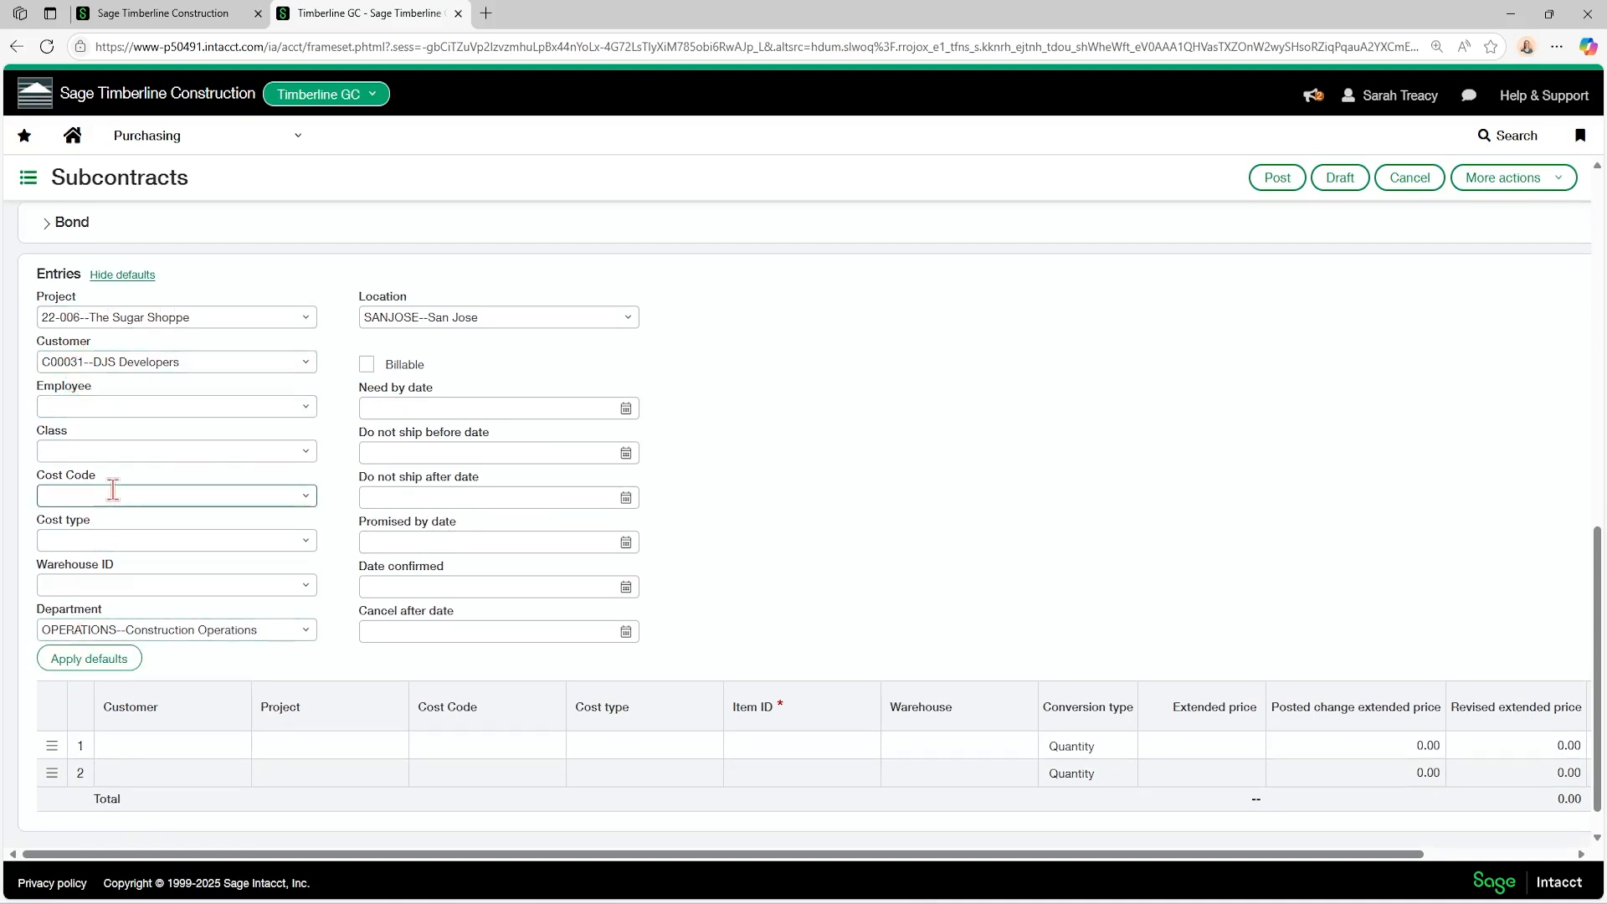
pyautogui.click(367, 365)
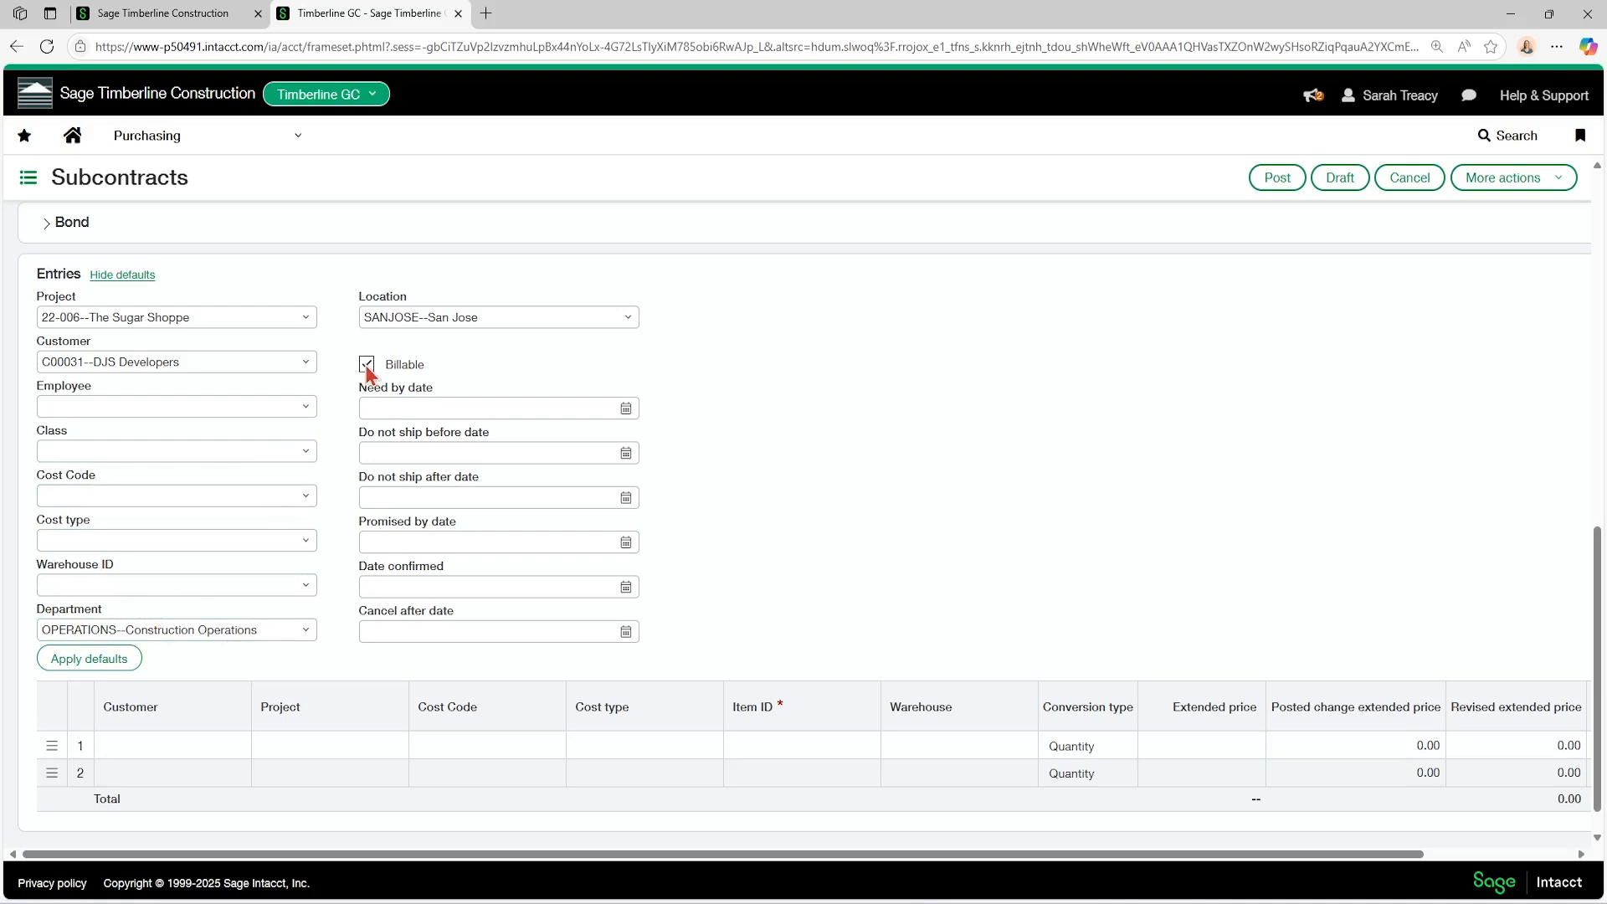
pyautogui.click(77, 680)
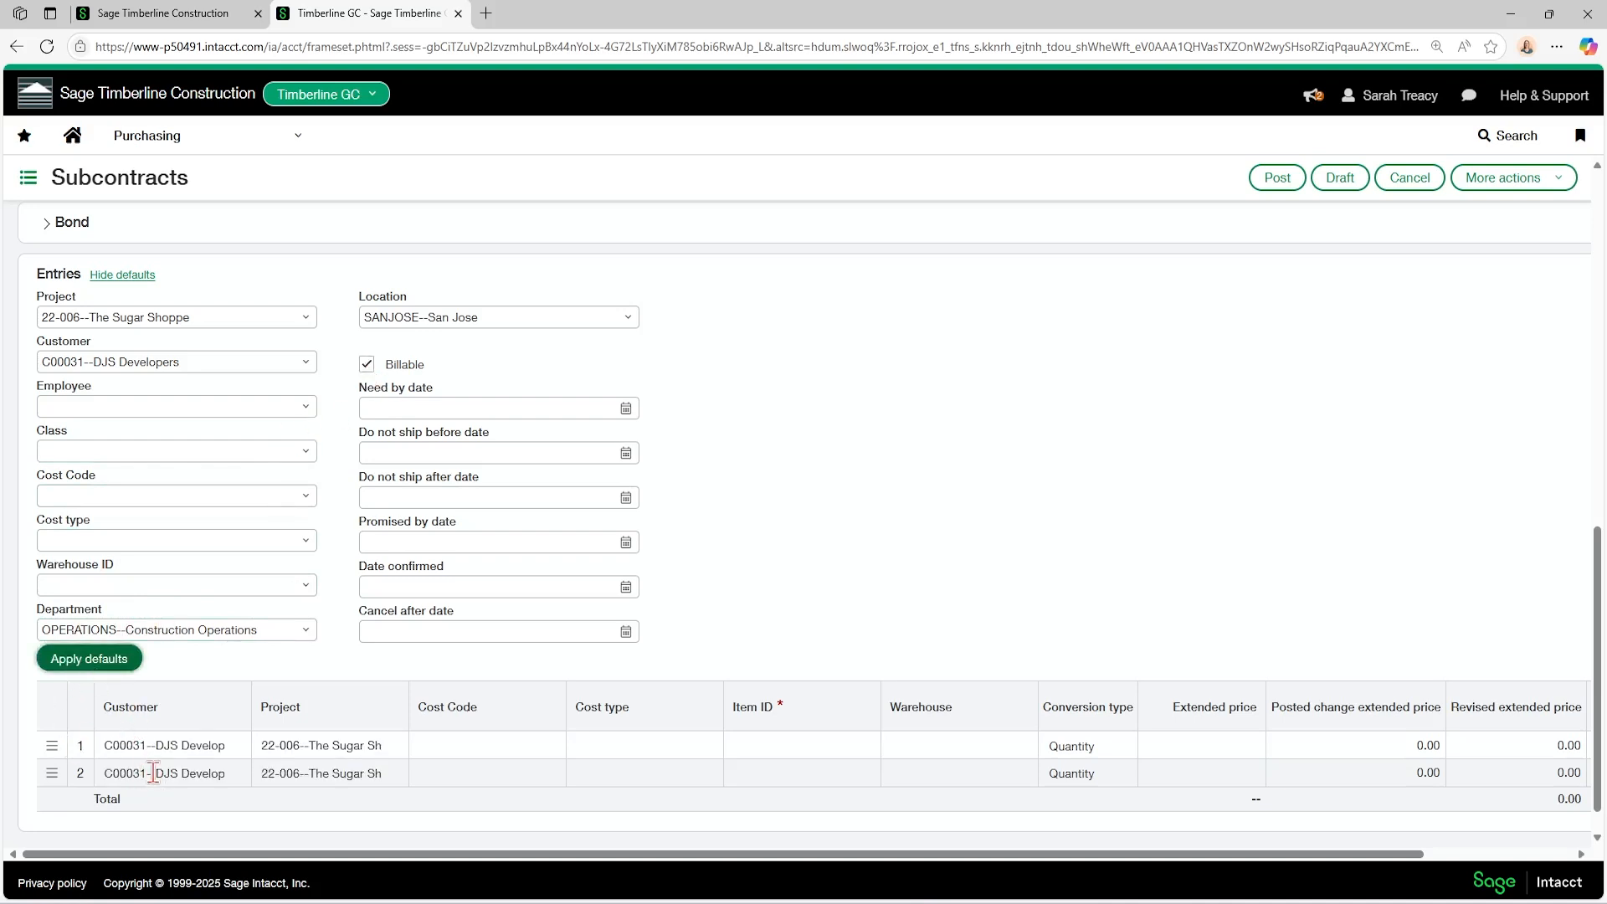
# Set the first entry line's cost code to 01 31 00--Project and Field Management and its cost type to OTH--Other.
pyautogui.moveTo(465, 856); pyautogui.dragTo(413, 854)
pyautogui.click(418, 746)
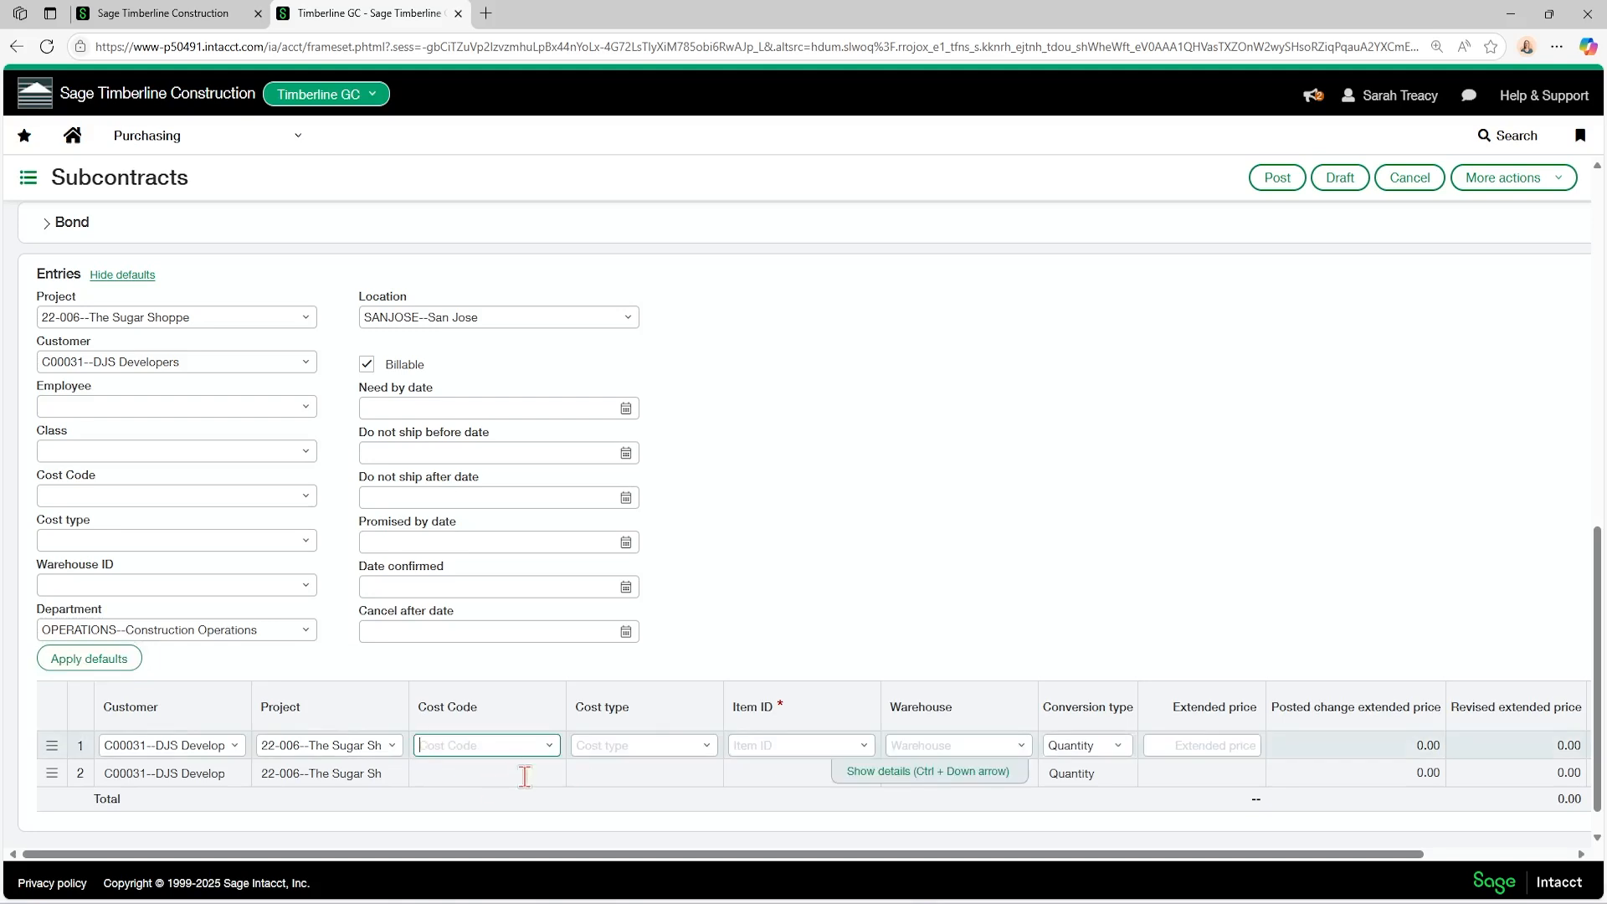
pyautogui.click(550, 745)
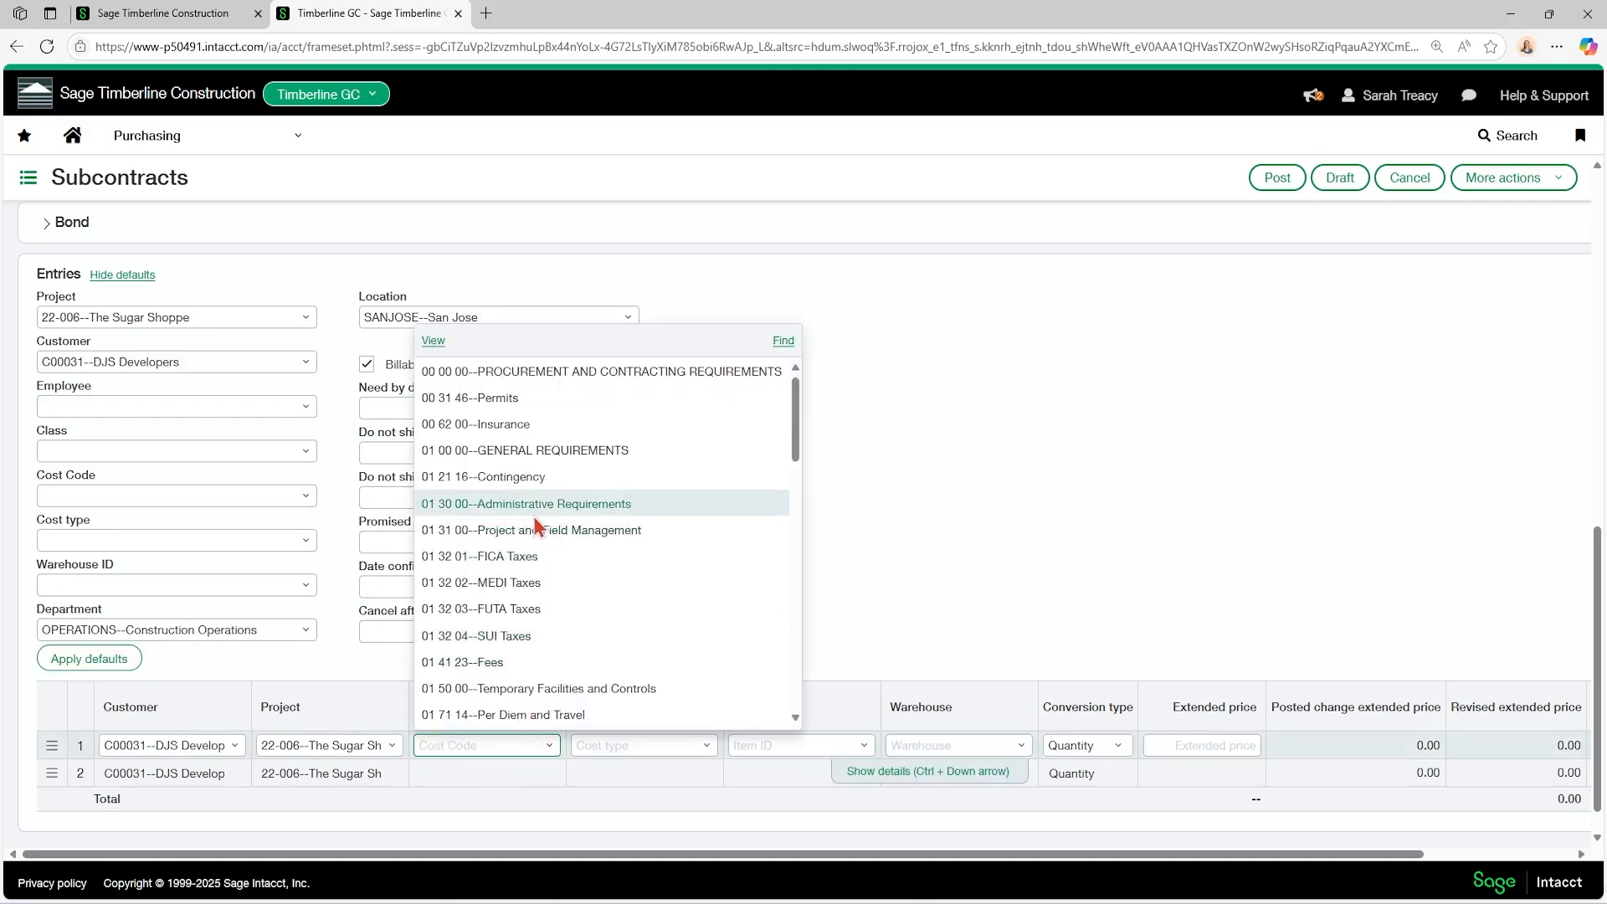
pyautogui.click(522, 540)
pyautogui.click(707, 746)
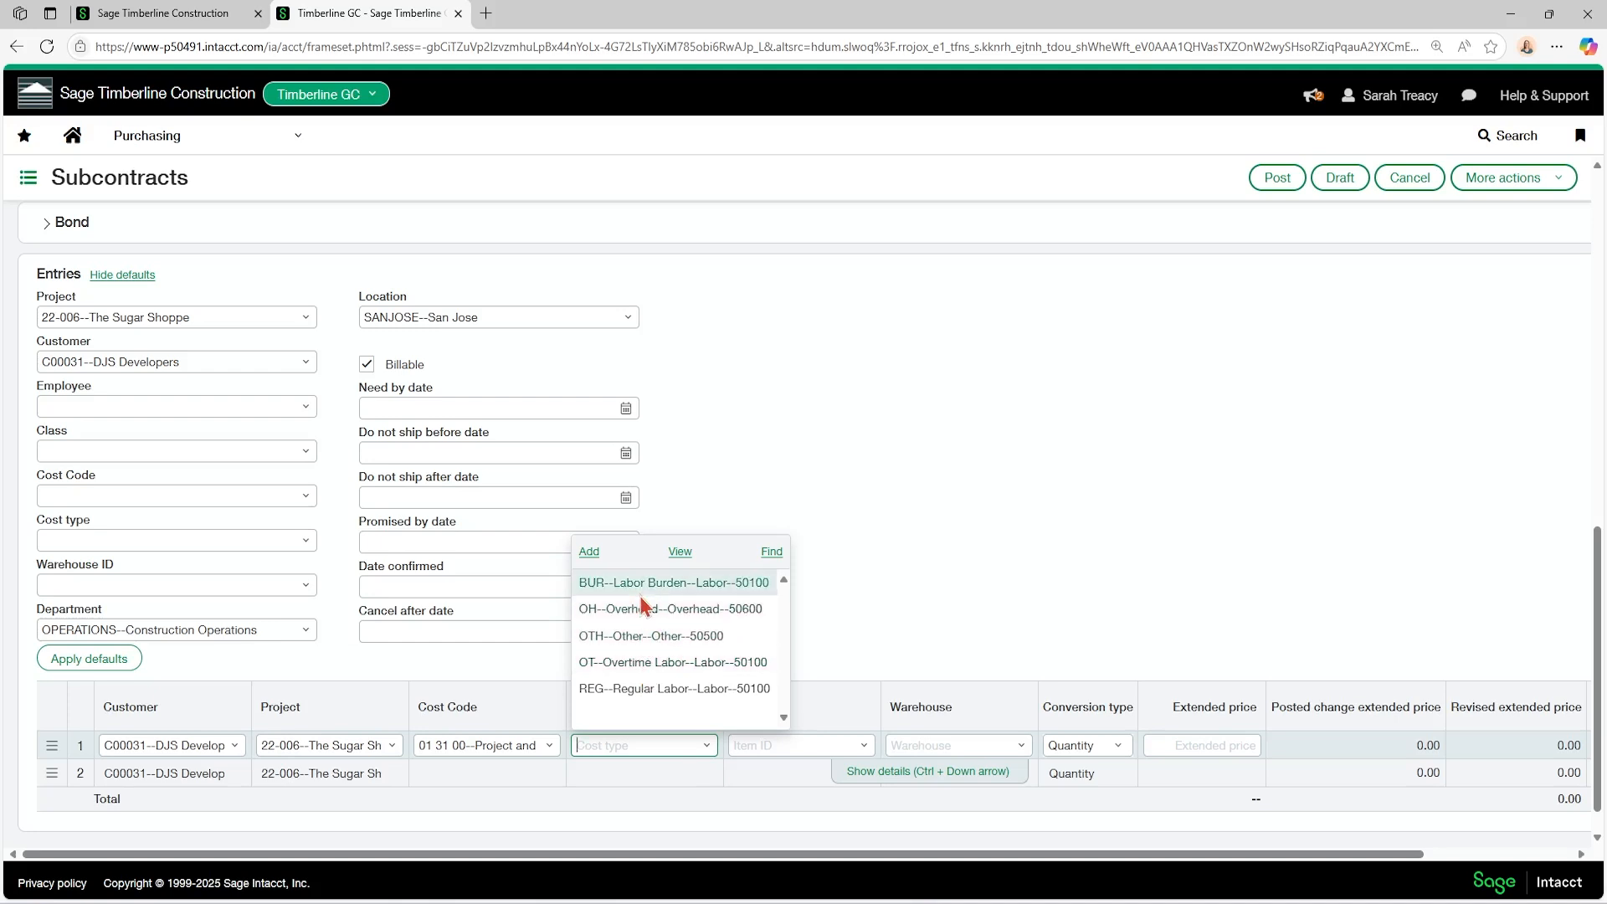
pyautogui.click(631, 645)
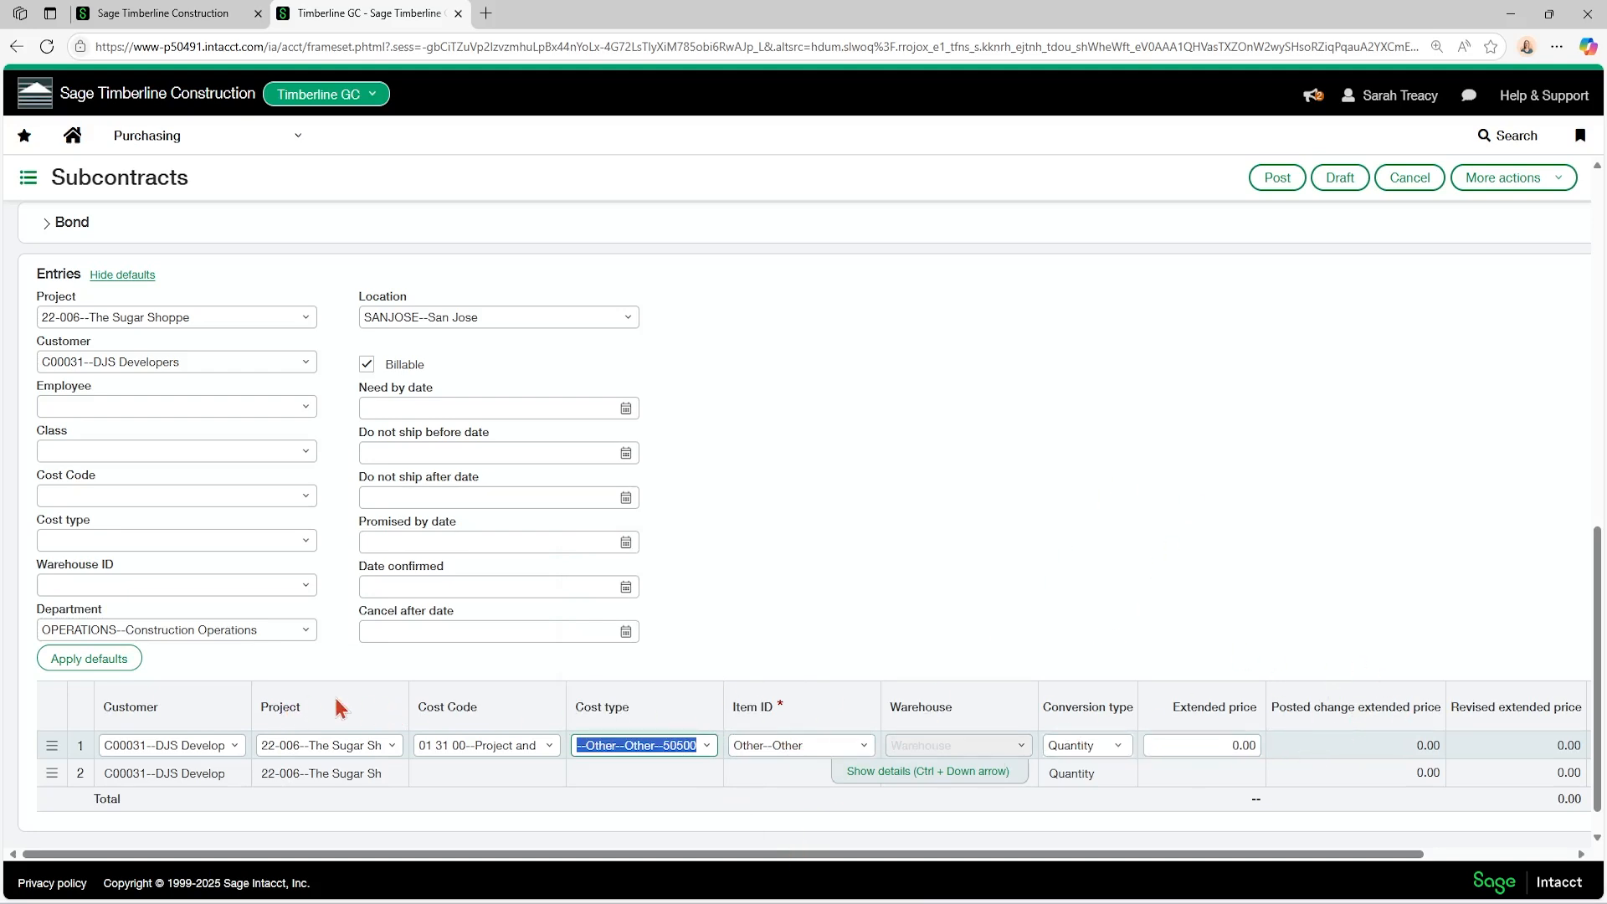
# Edit the Entries layout, apply the layout changes to all form views (Create, Edit, View), and save the layout.
pyautogui.click(1514, 180)
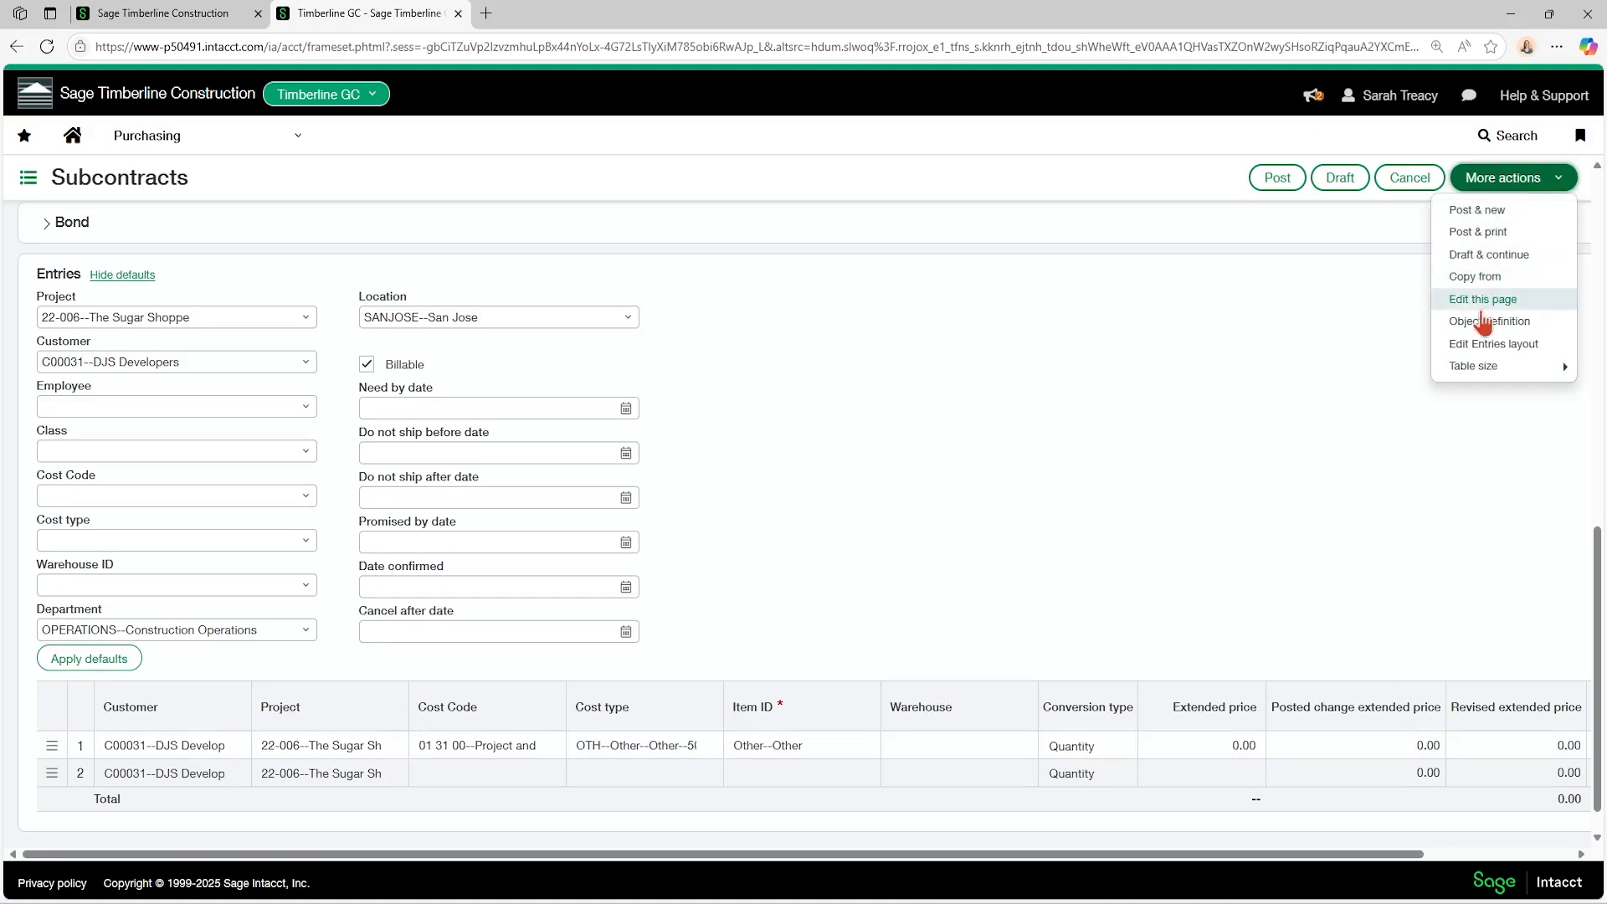
pyautogui.click(1484, 345)
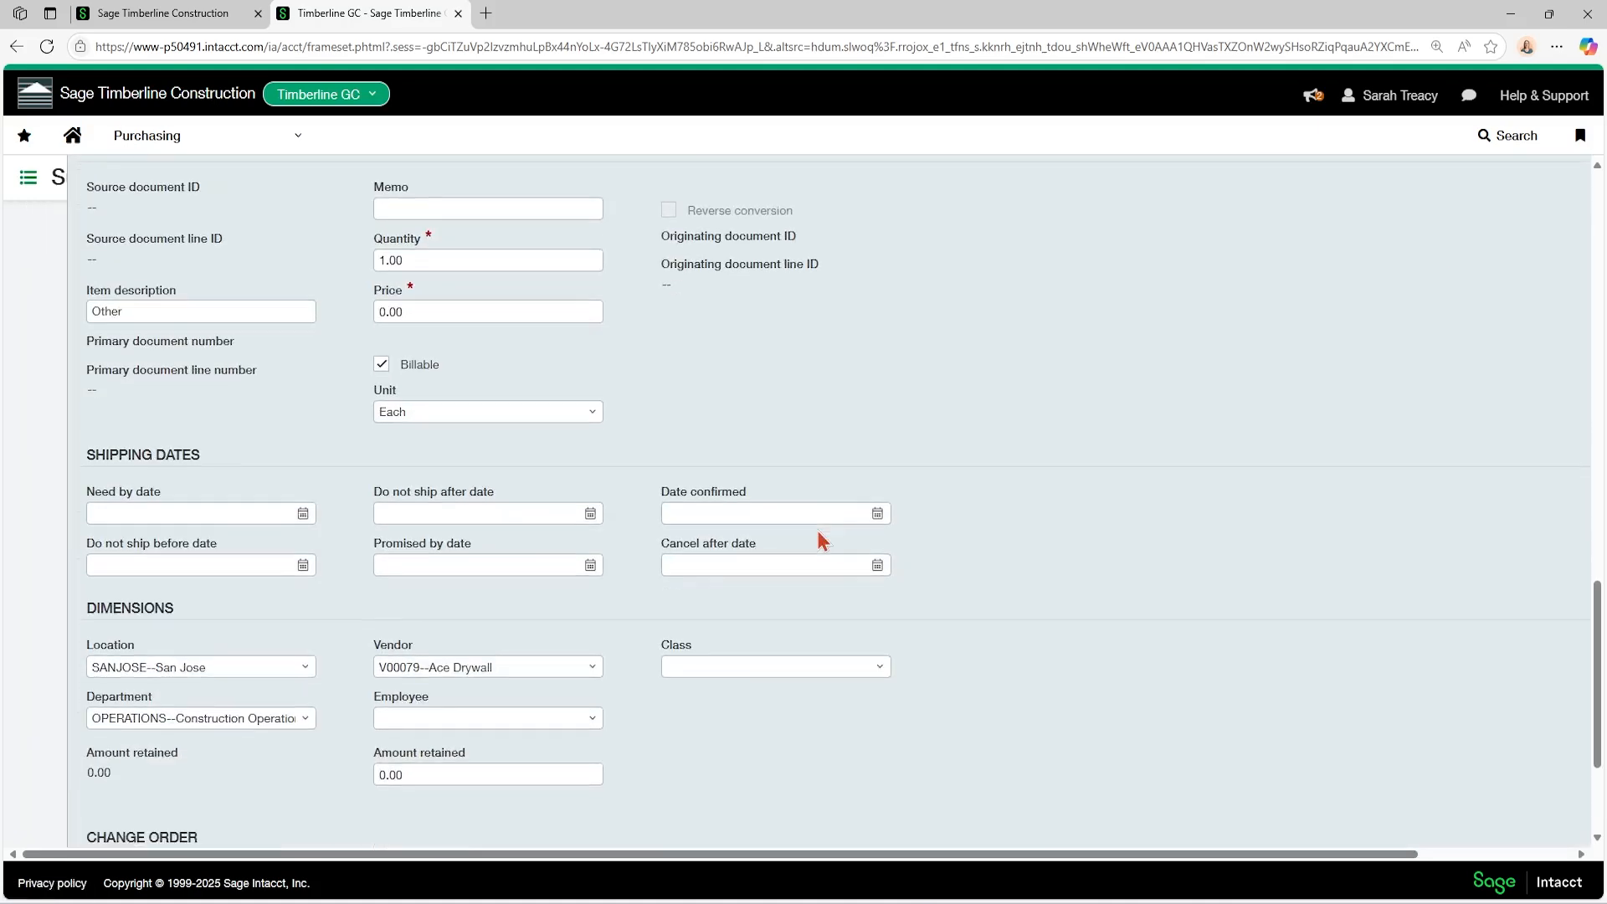
pyautogui.scroll(5, 817, 531)
pyautogui.scroll(-3, 1004, 561)
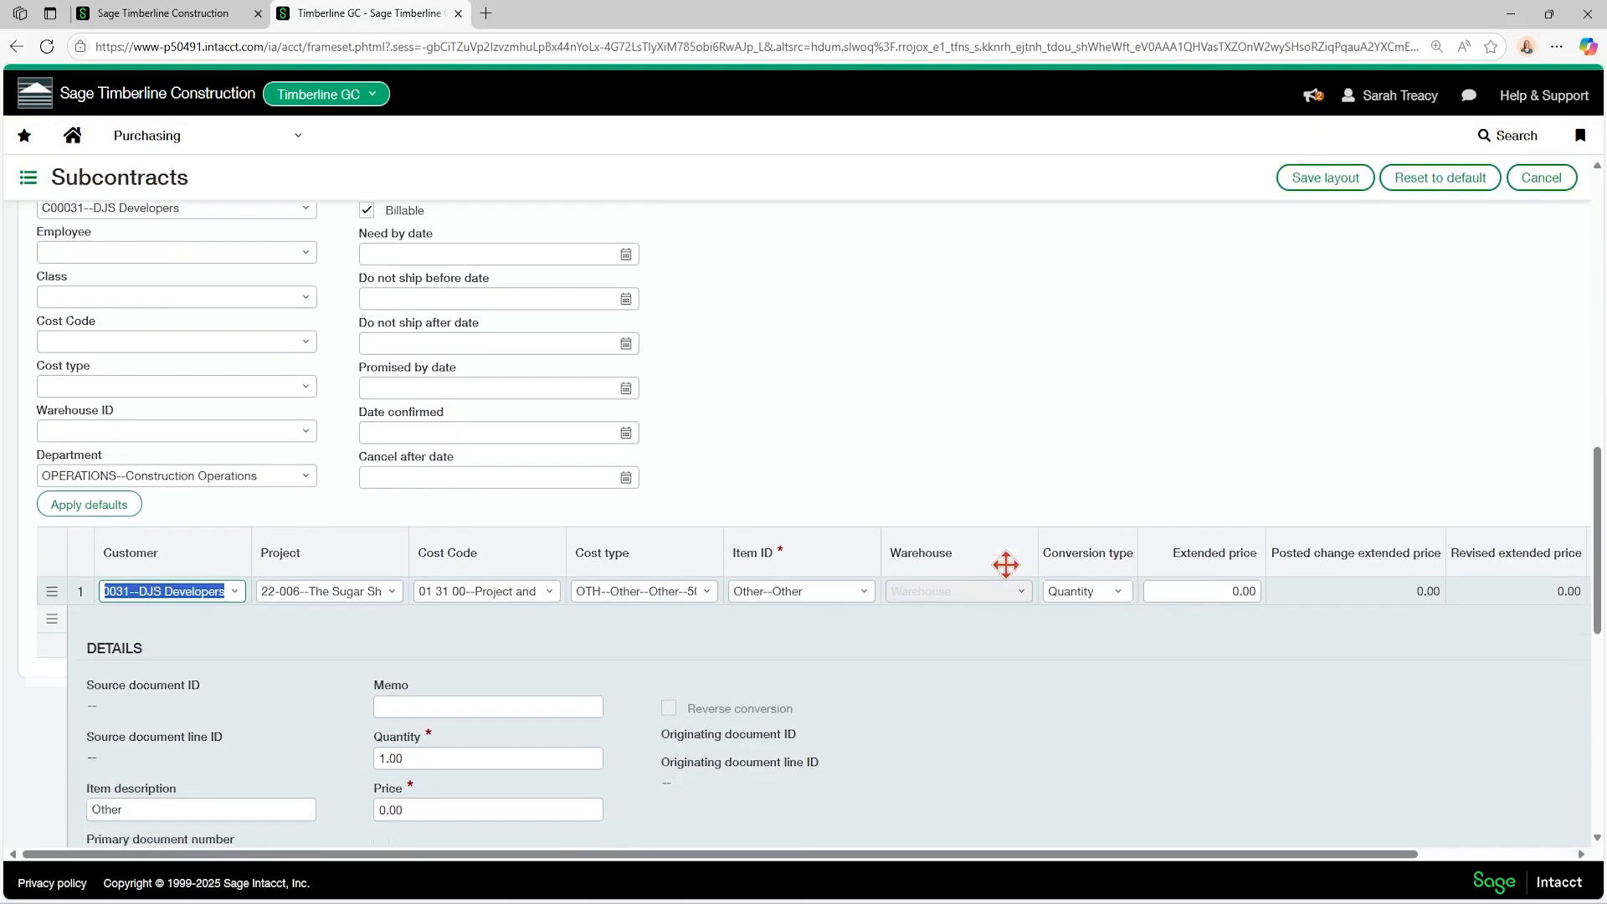
pyautogui.scroll(3, 214, 511)
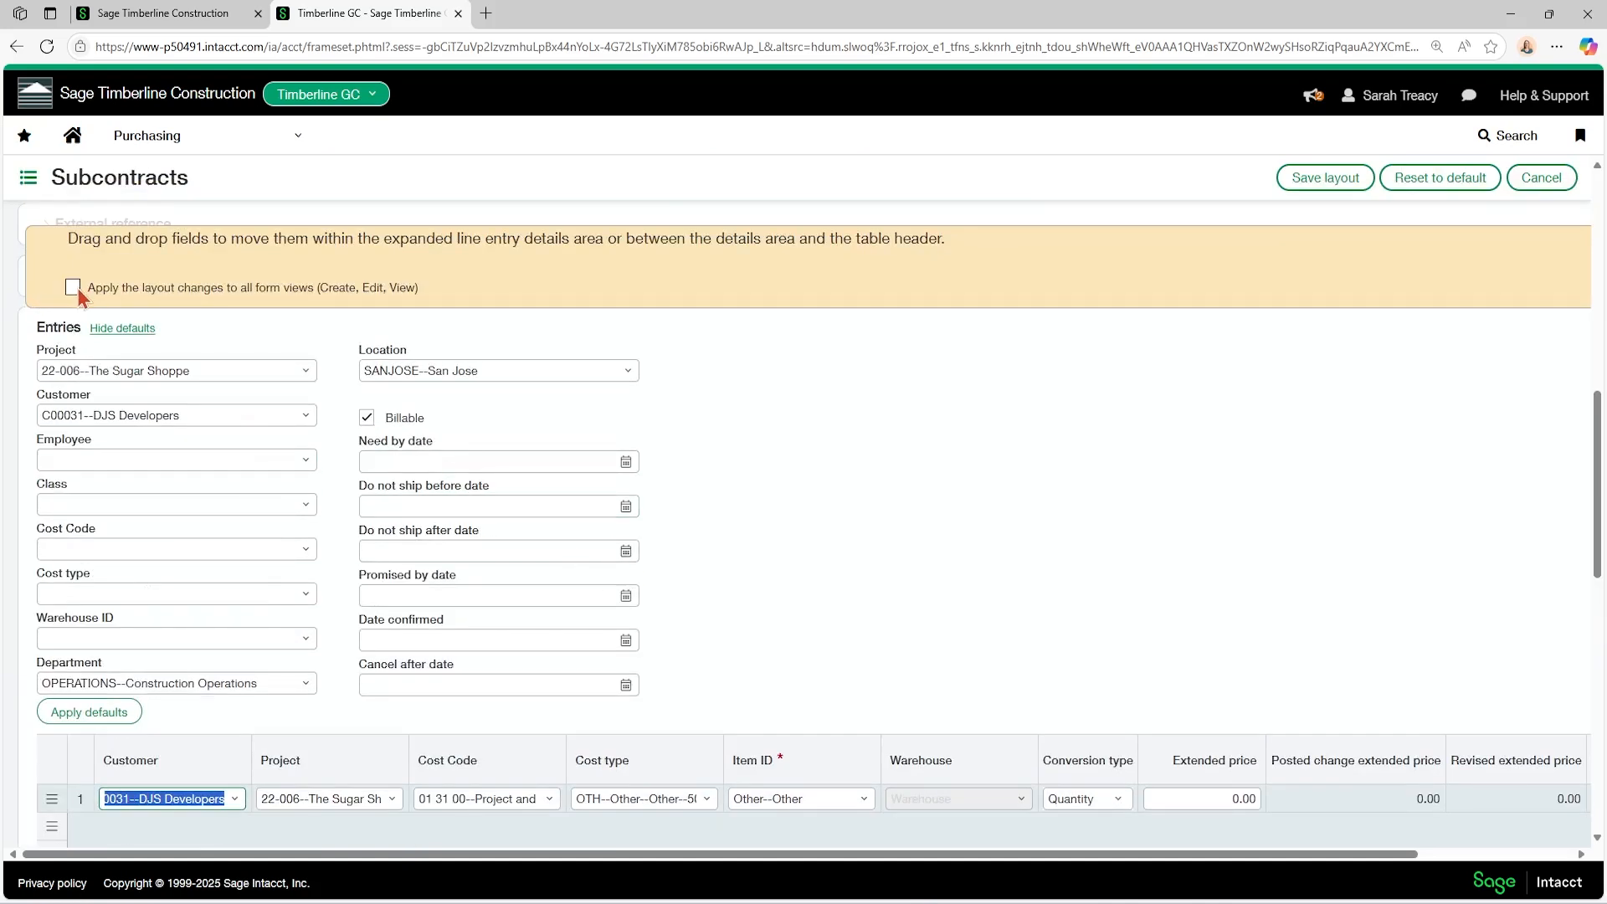
pyautogui.click(74, 288)
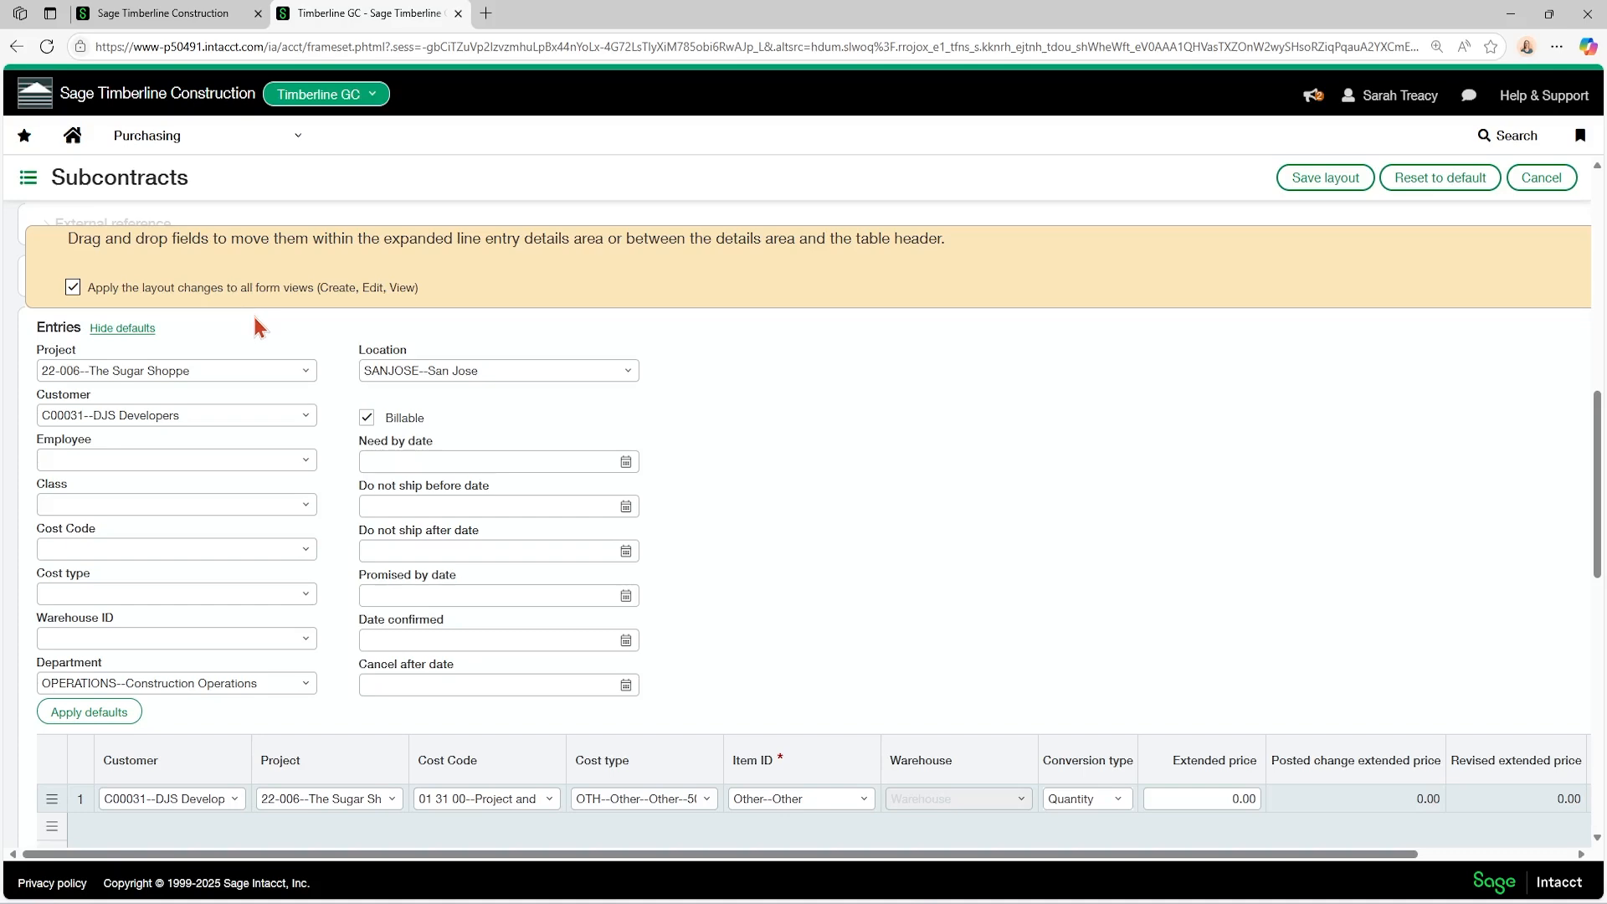
pyautogui.click(1326, 178)
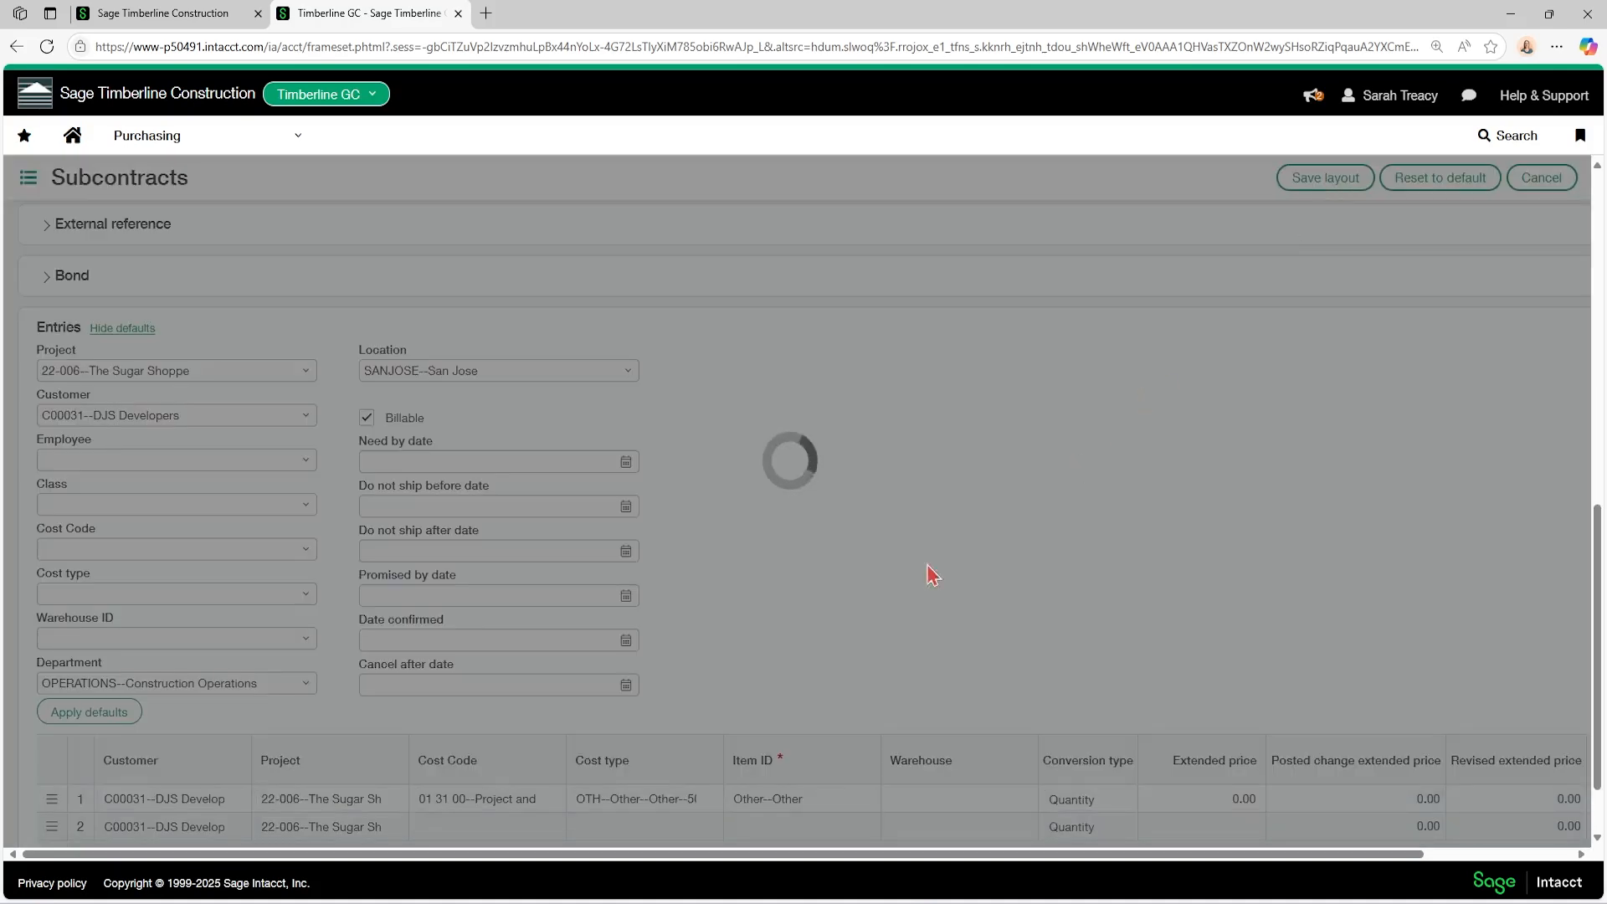
# Set the first entry line's conversion type to Price and its extended price to 25000.
pyautogui.scroll(-5, 862, 620)
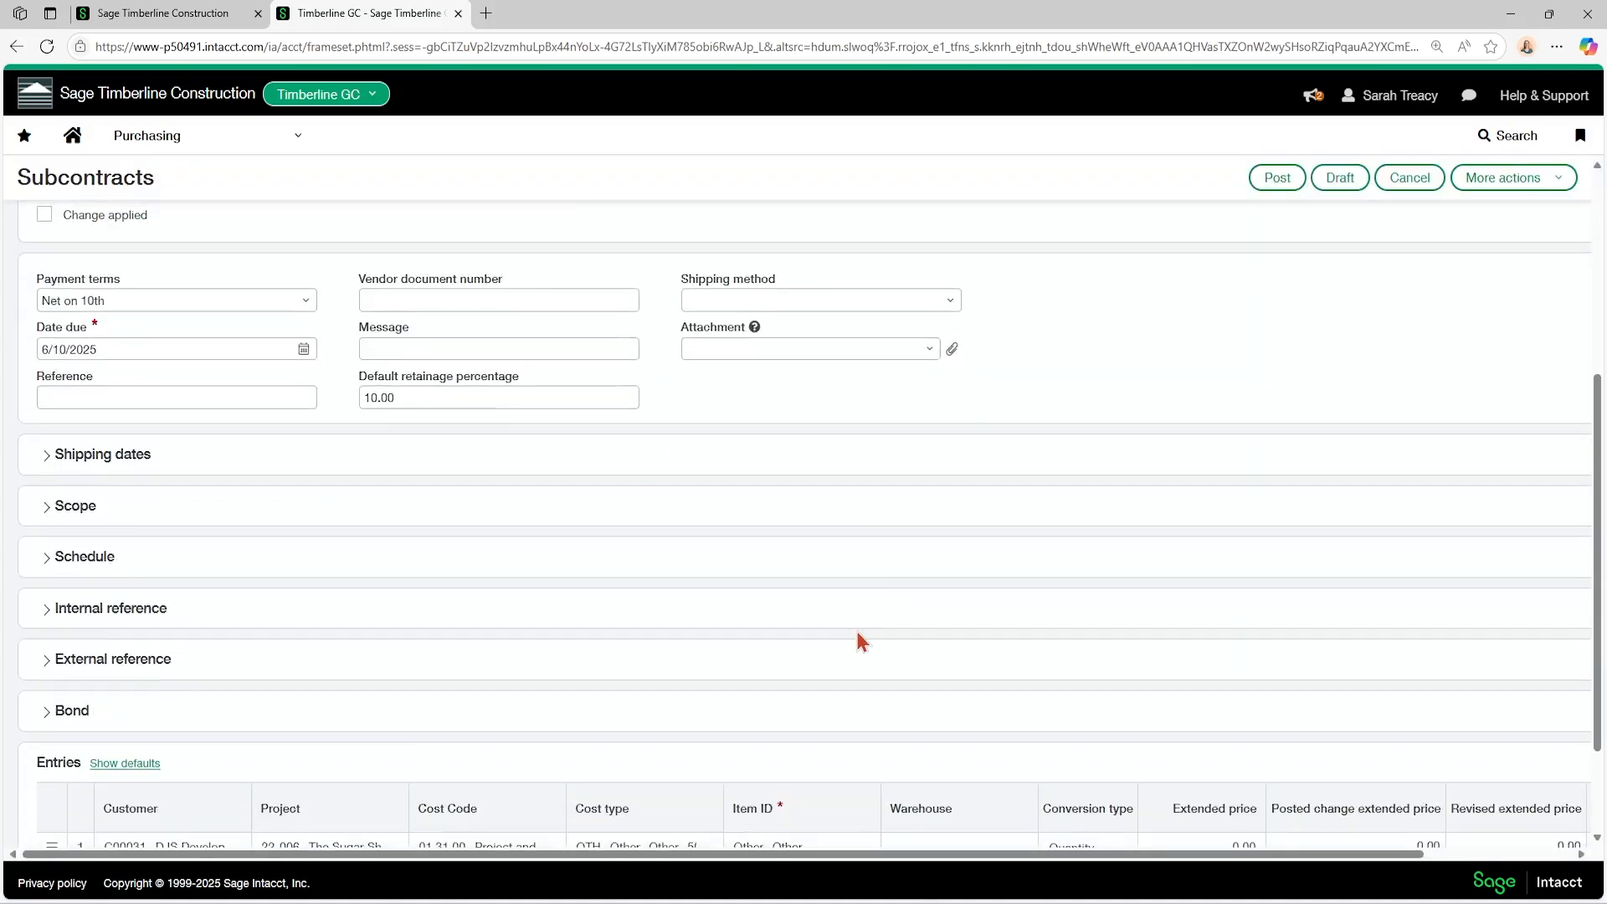
pyautogui.moveTo(822, 856); pyautogui.dragTo(1159, 832)
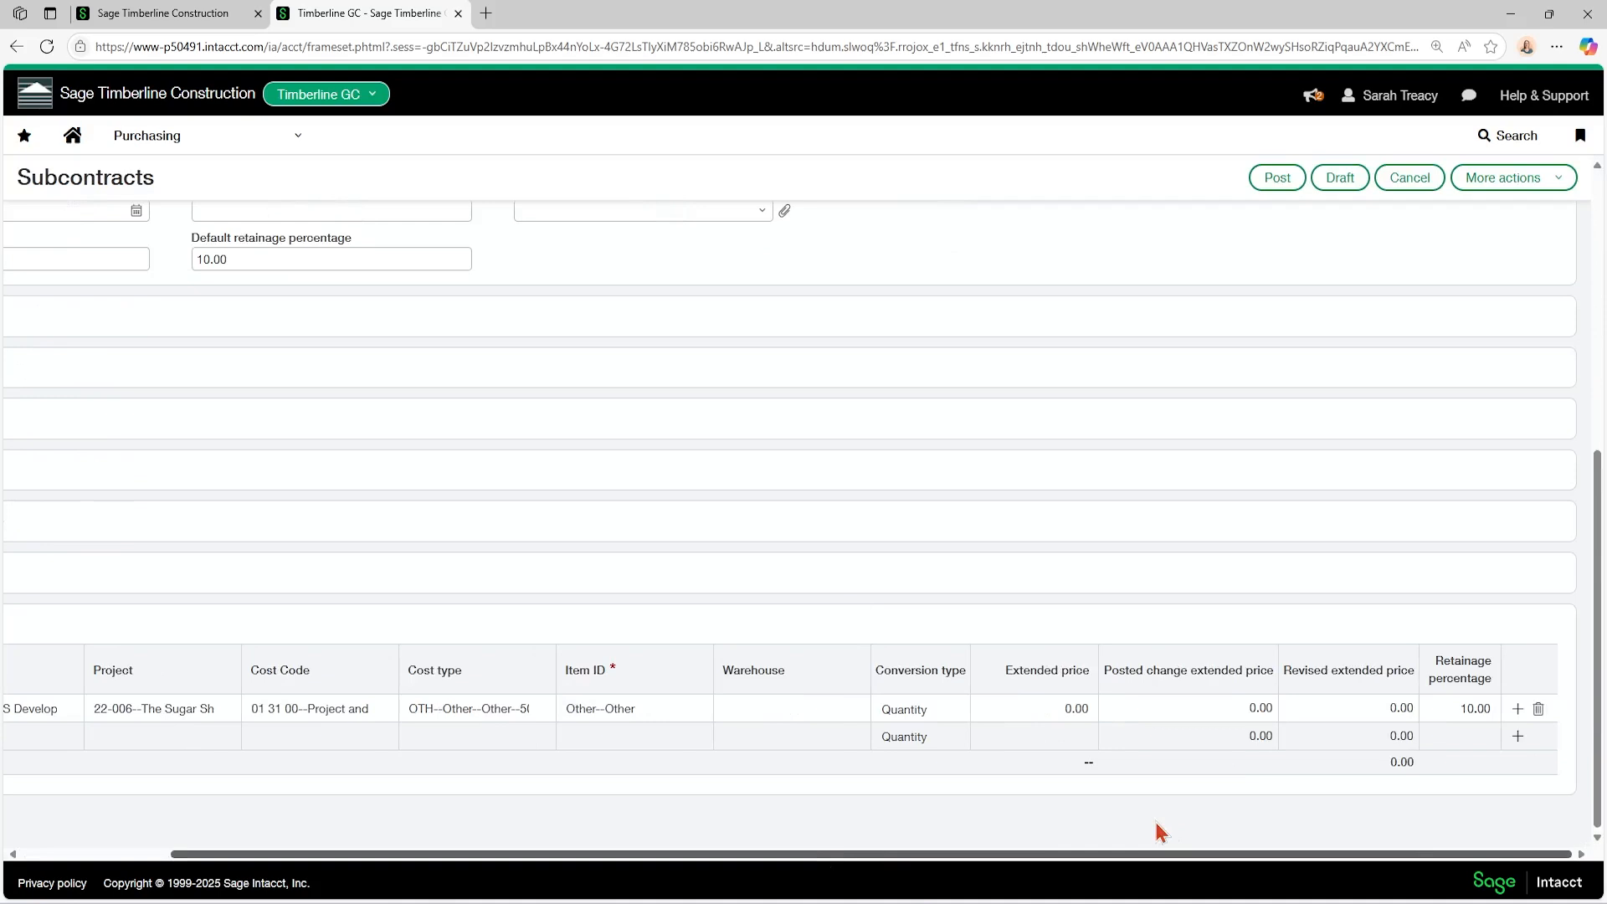
pyautogui.click(908, 710)
pyautogui.click(1007, 711)
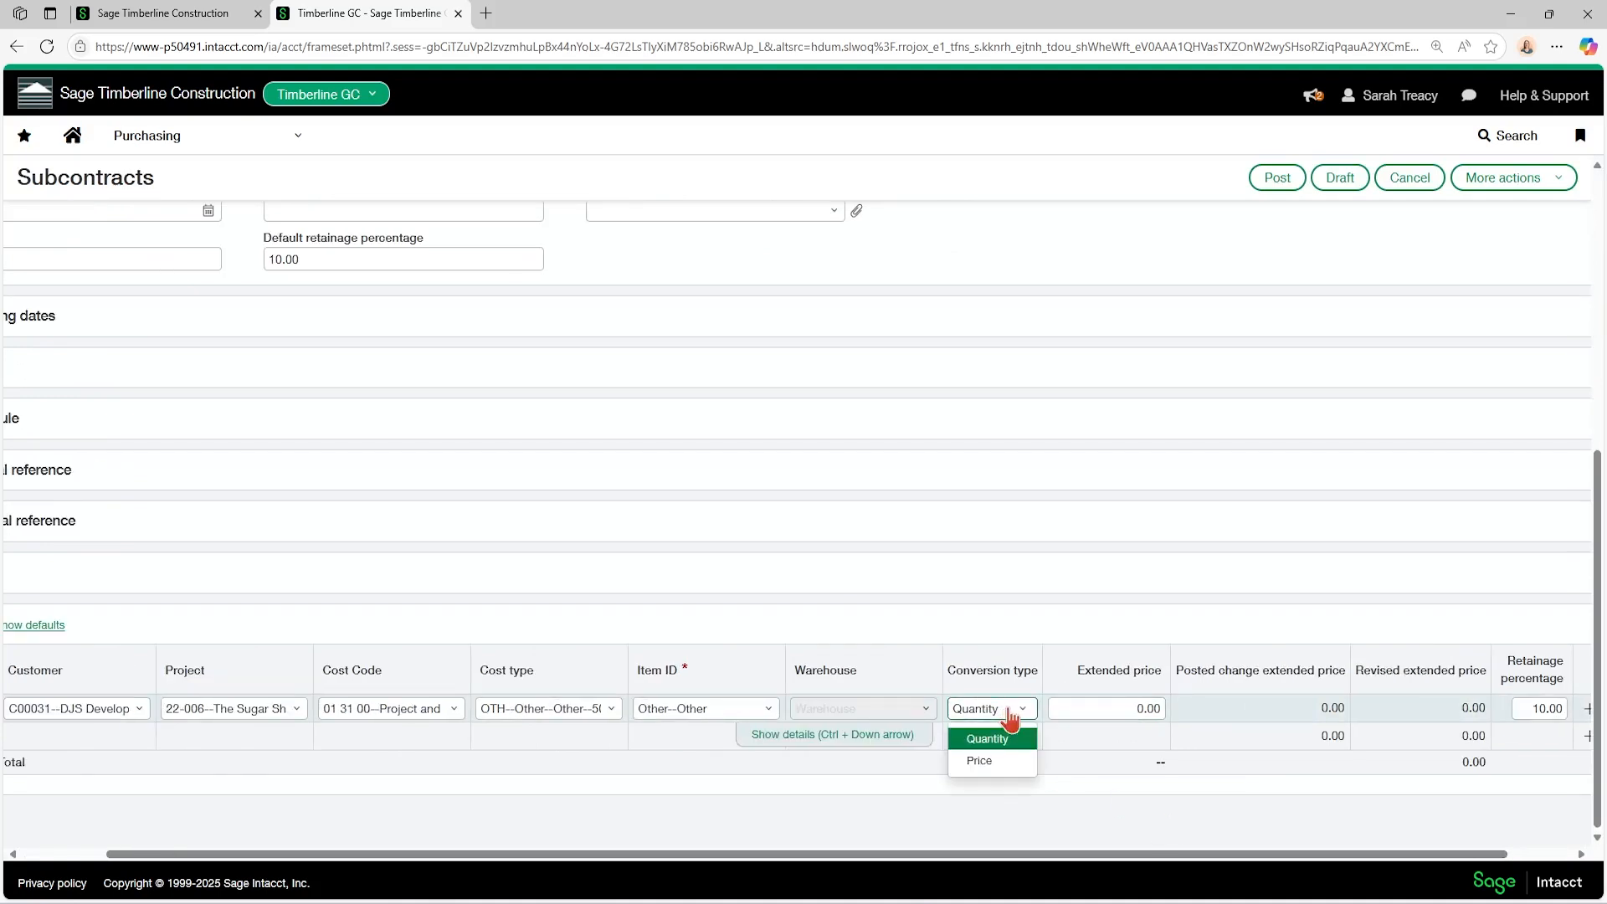
pyautogui.click(1001, 760)
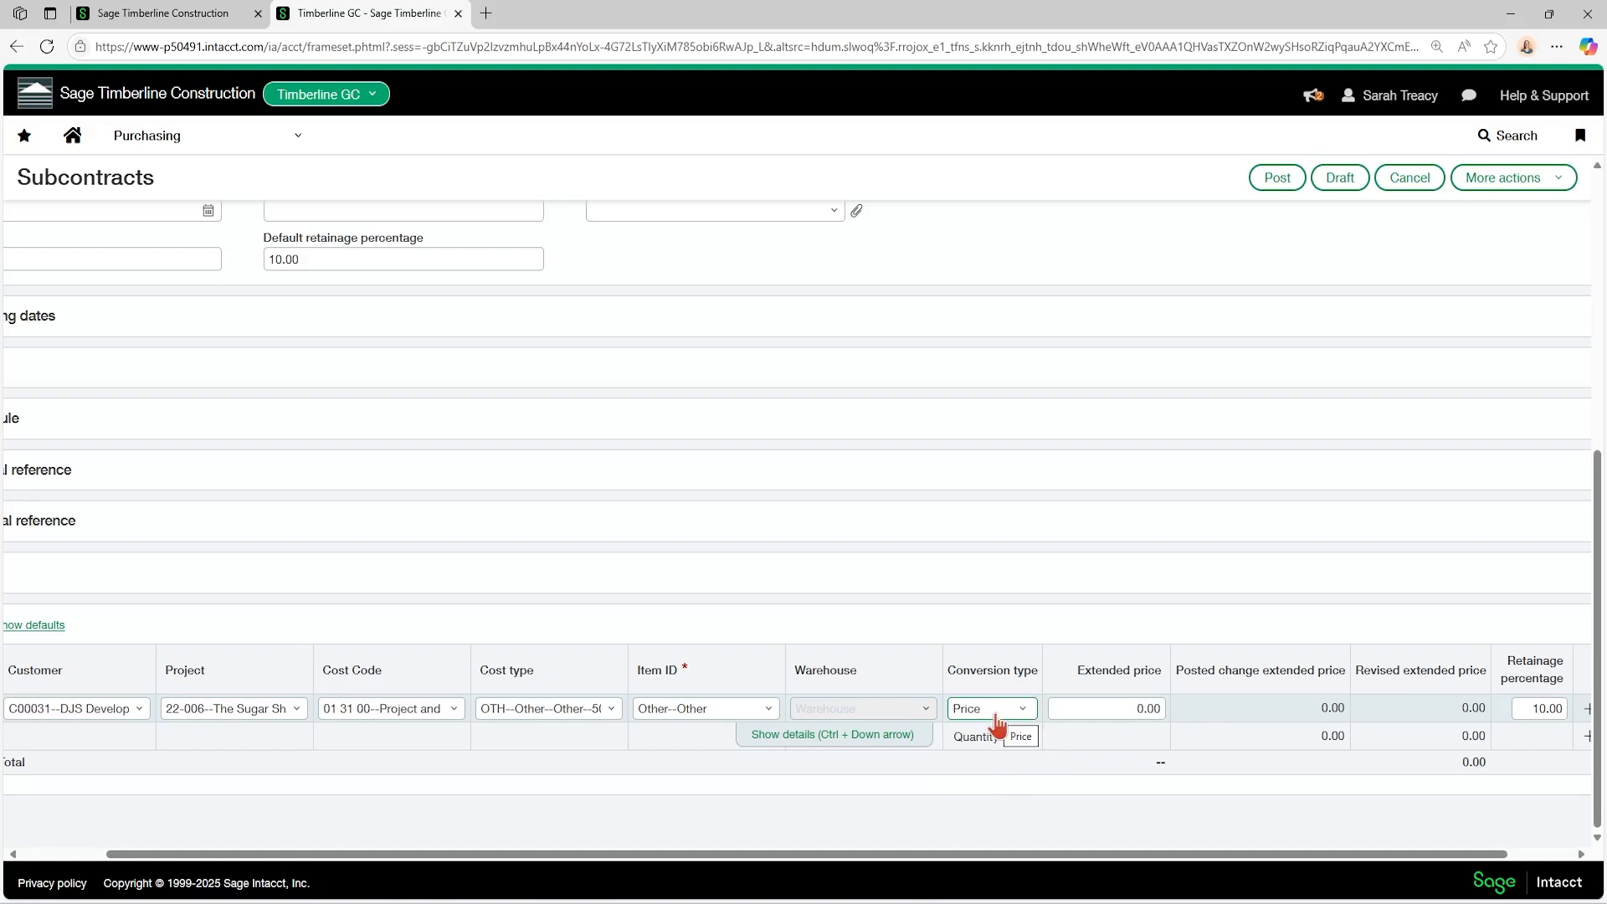
pyautogui.click(1071, 709)
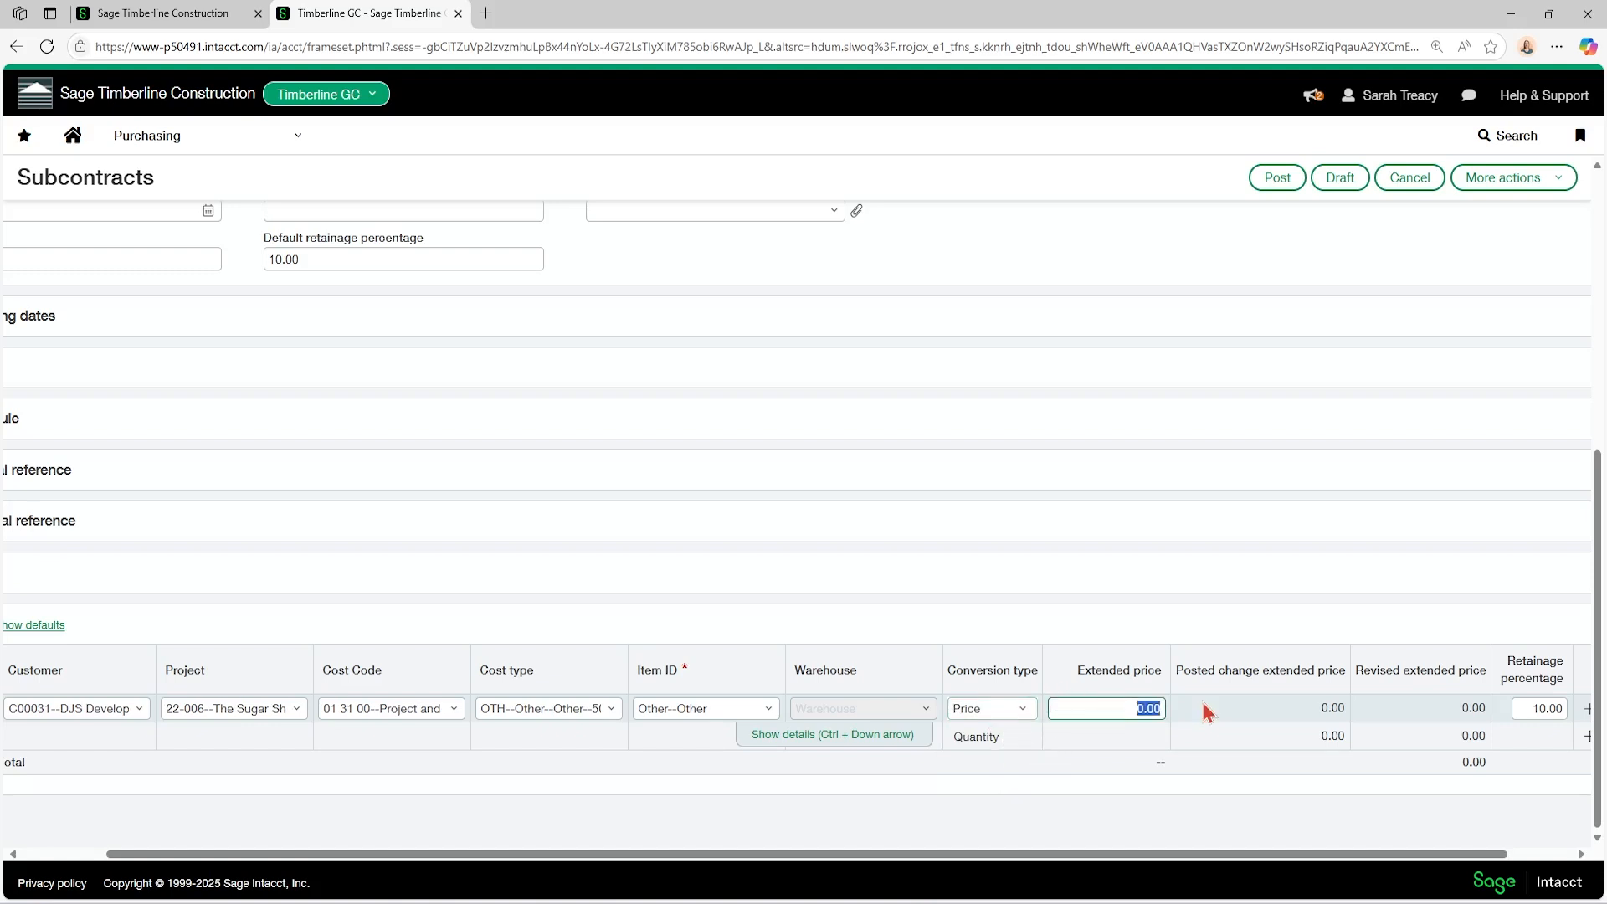
pyautogui.write('25000')
pyautogui.moveTo(1076, 854); pyautogui.dragTo(1252, 866)
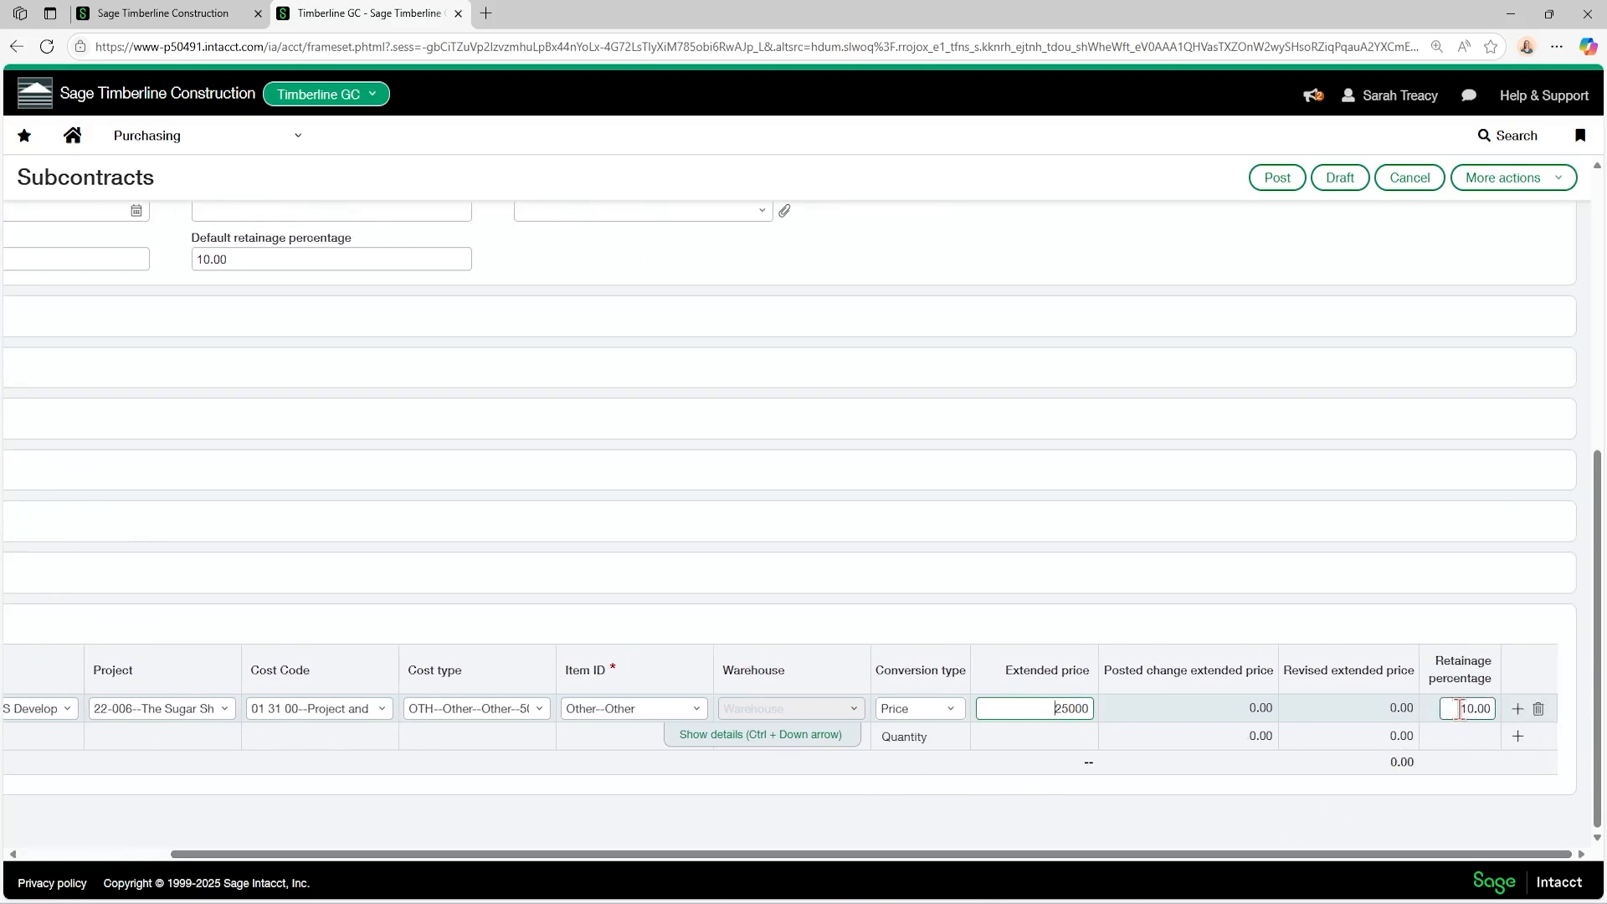
# Check the default retainage percentage, commit the first entry line, and post the subcontract.
pyautogui.scroll(2, 660, 536)
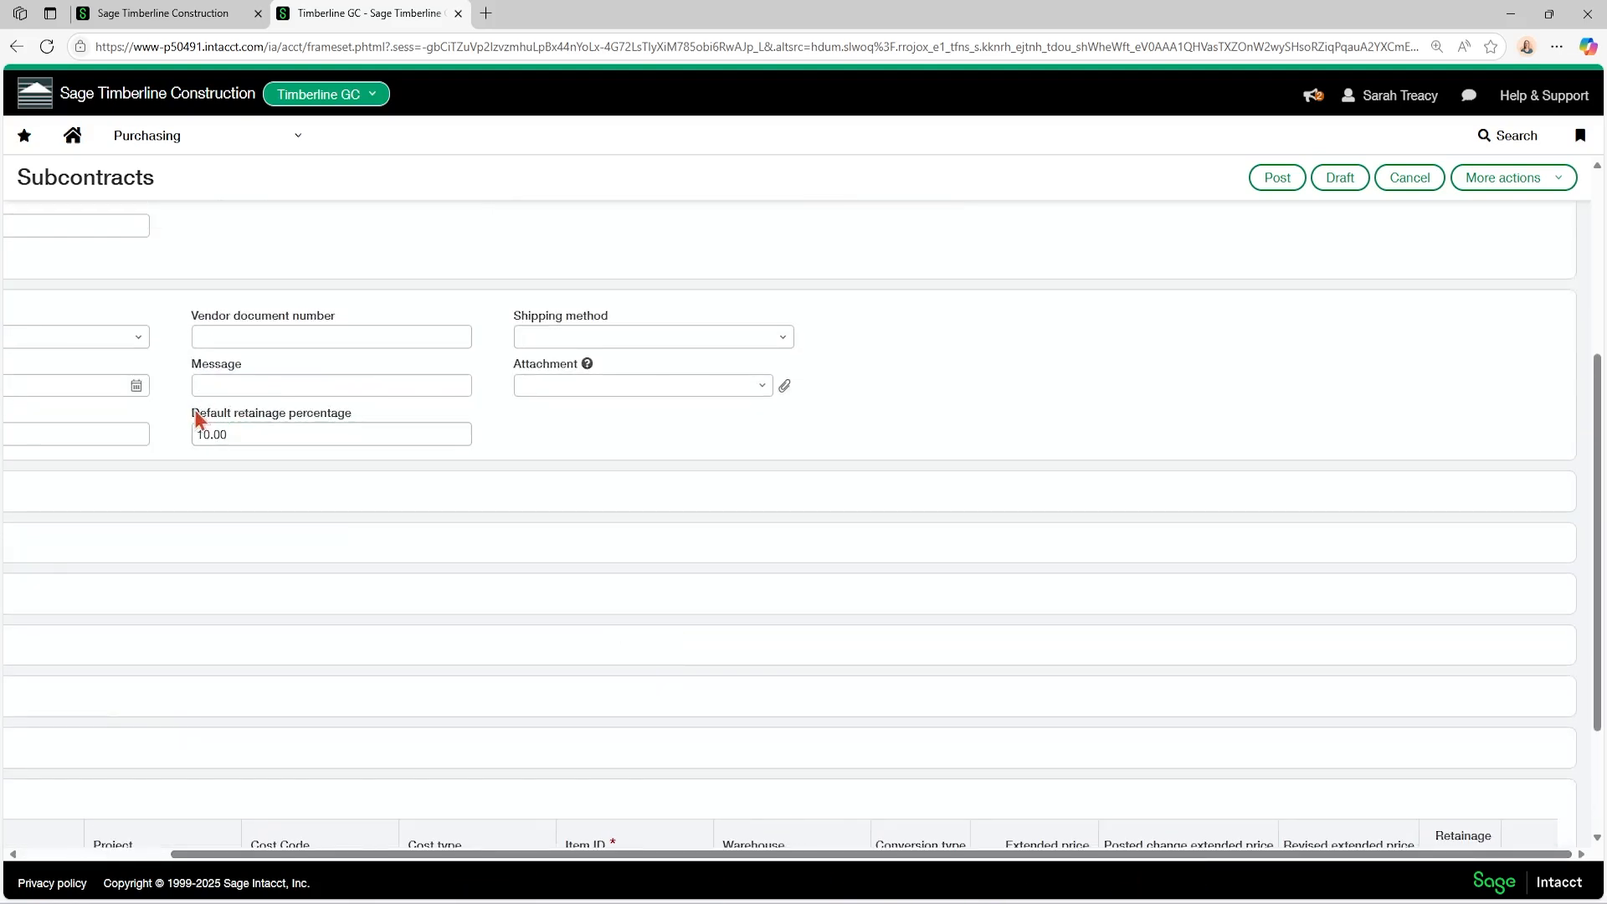
pyautogui.click(245, 444)
pyautogui.moveTo(230, 439); pyautogui.dragTo(194, 439)
pyautogui.click(233, 439)
pyautogui.scroll(-2, 386, 501)
pyautogui.click(176, 736)
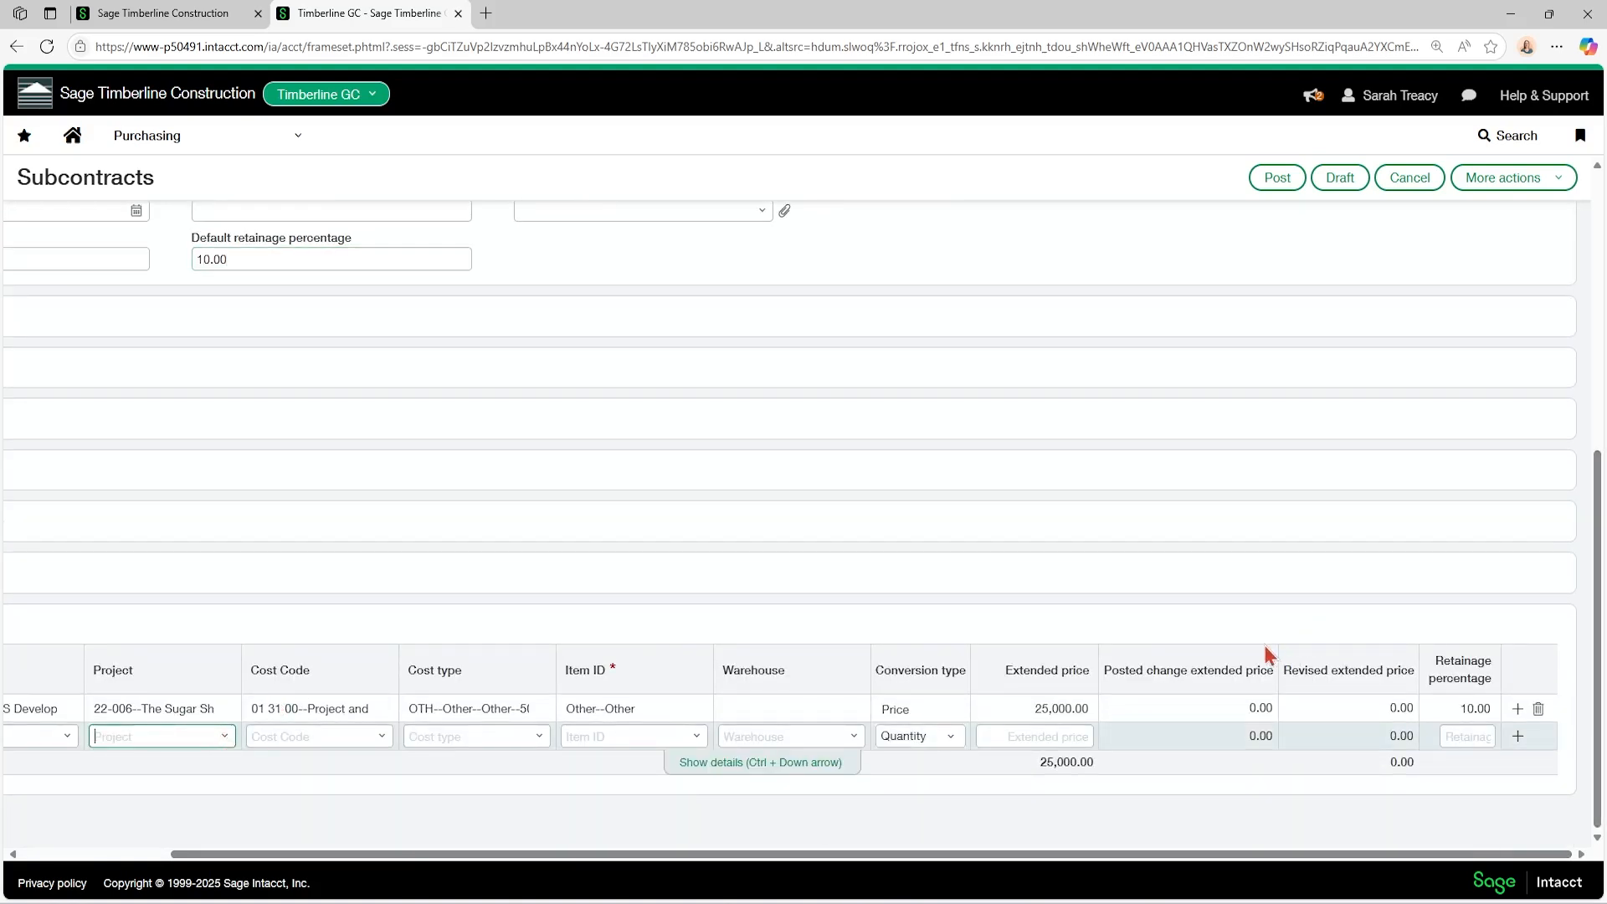
pyautogui.click(1276, 178)
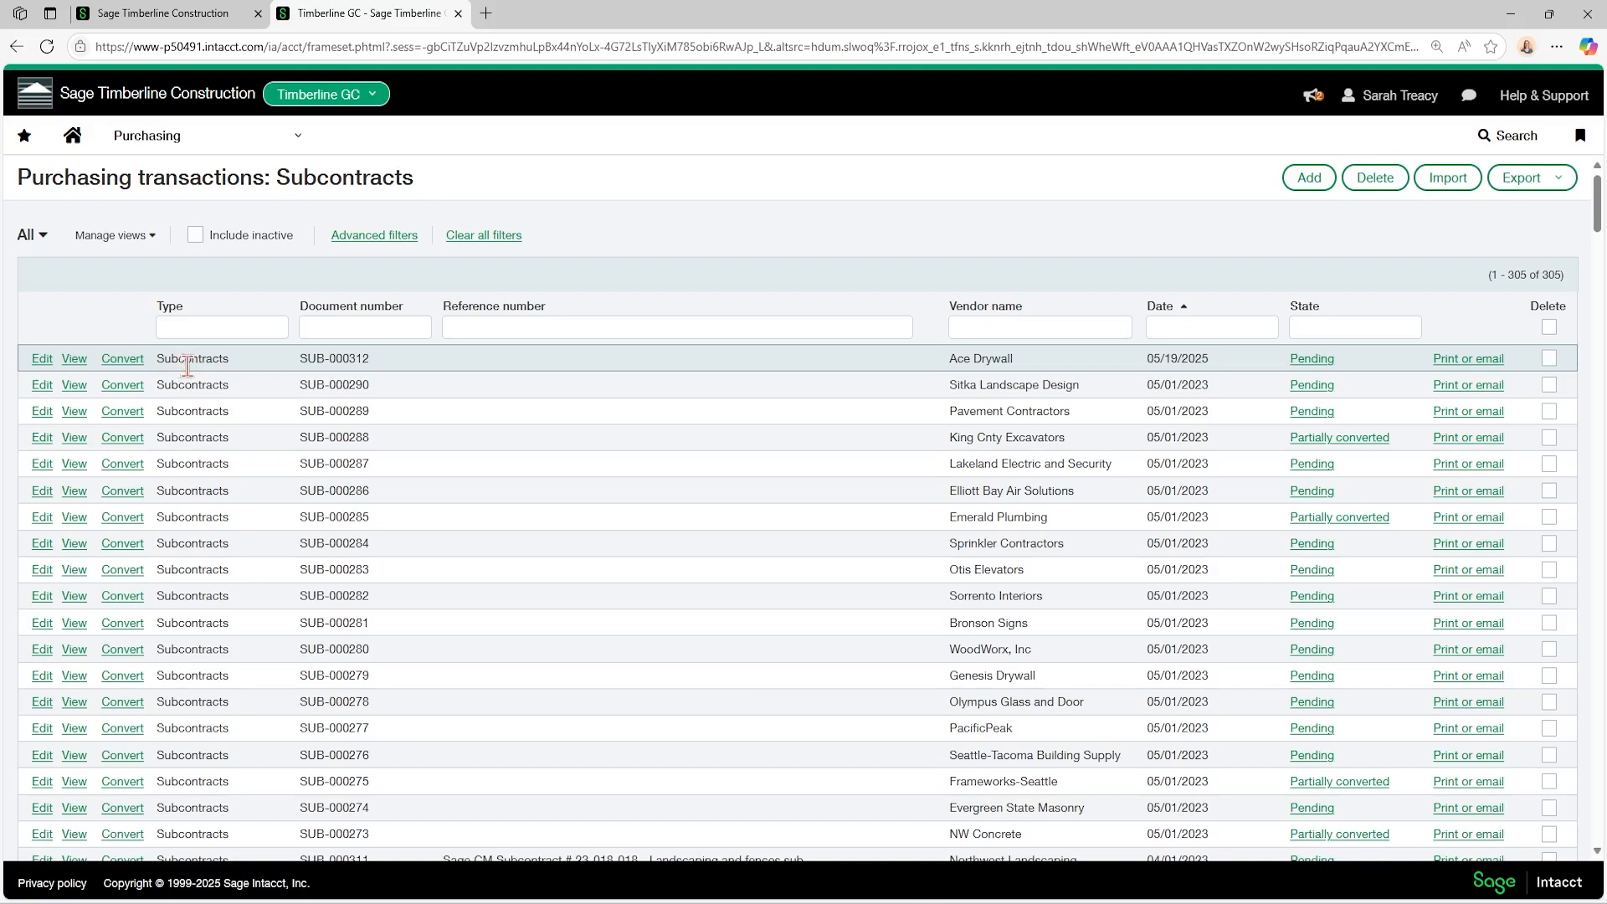
# Convert the Ace Drywall subcontract dated 05/19/2025 to a subcontract invoice and set its vendor document number to 1456-1546.
pyautogui.click(126, 365)
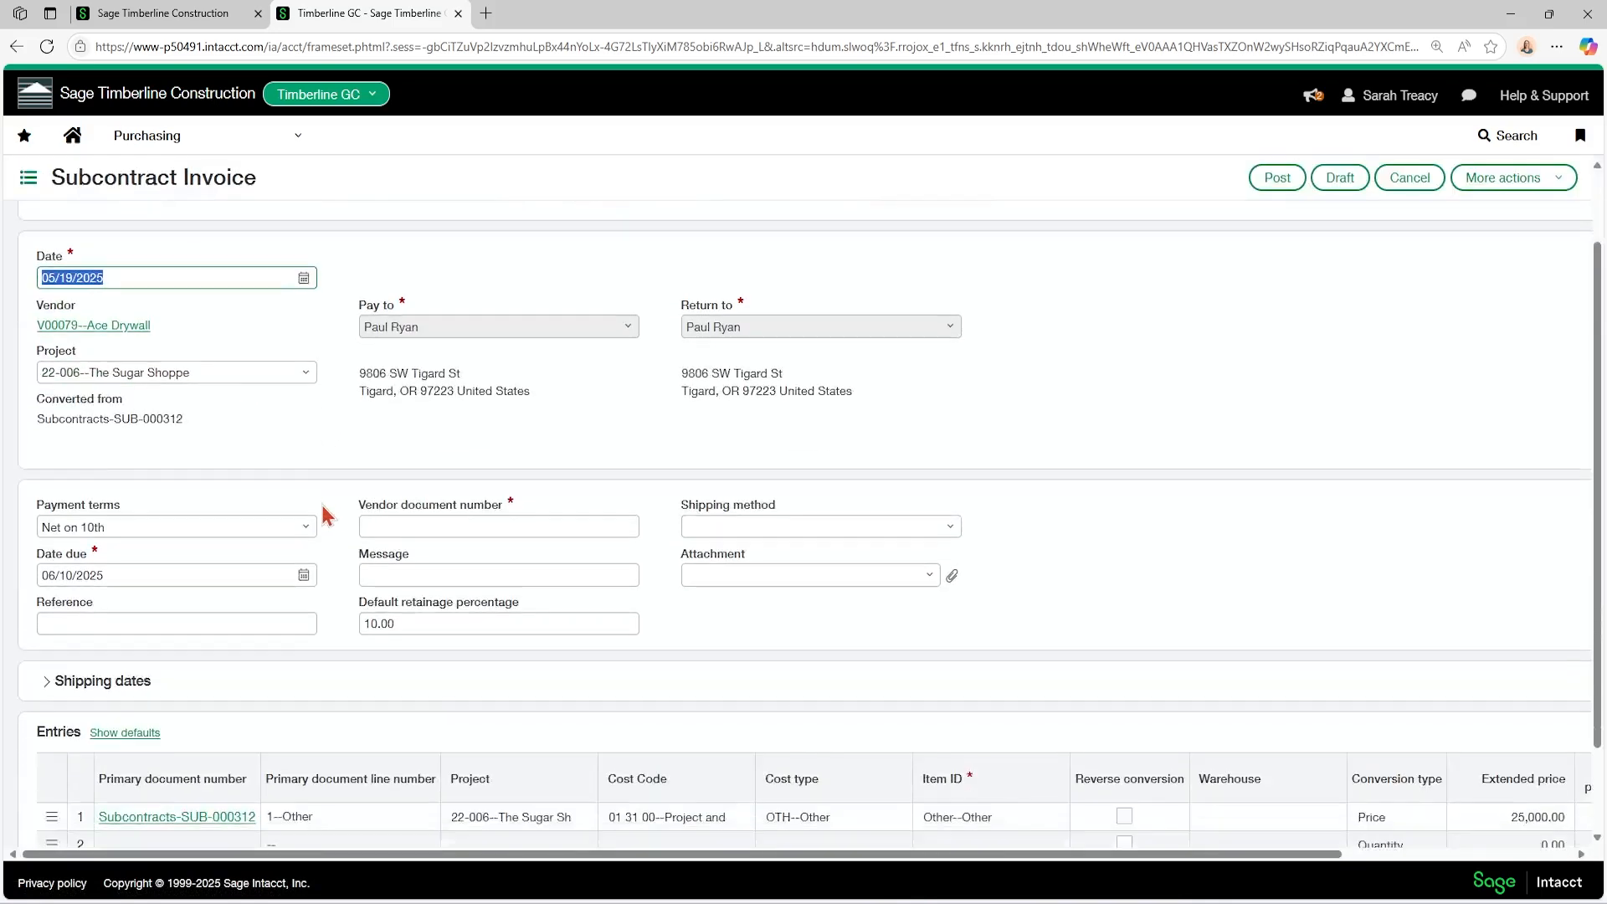
pyautogui.scroll(-2, 323, 513)
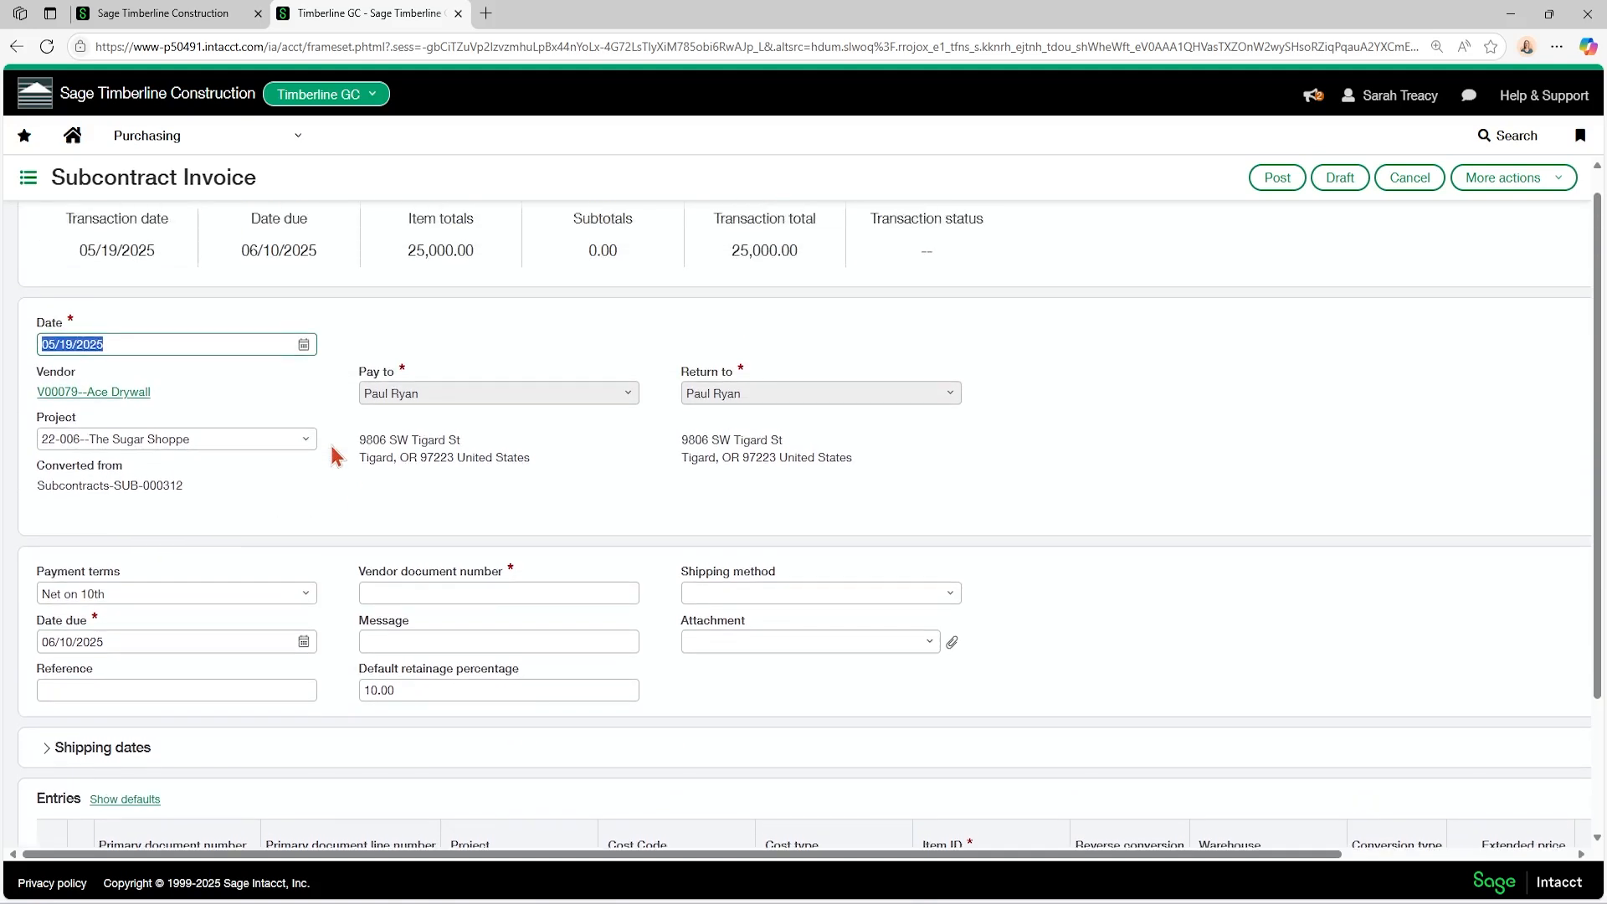
pyautogui.scroll(-1, 318, 490)
pyautogui.click(377, 508)
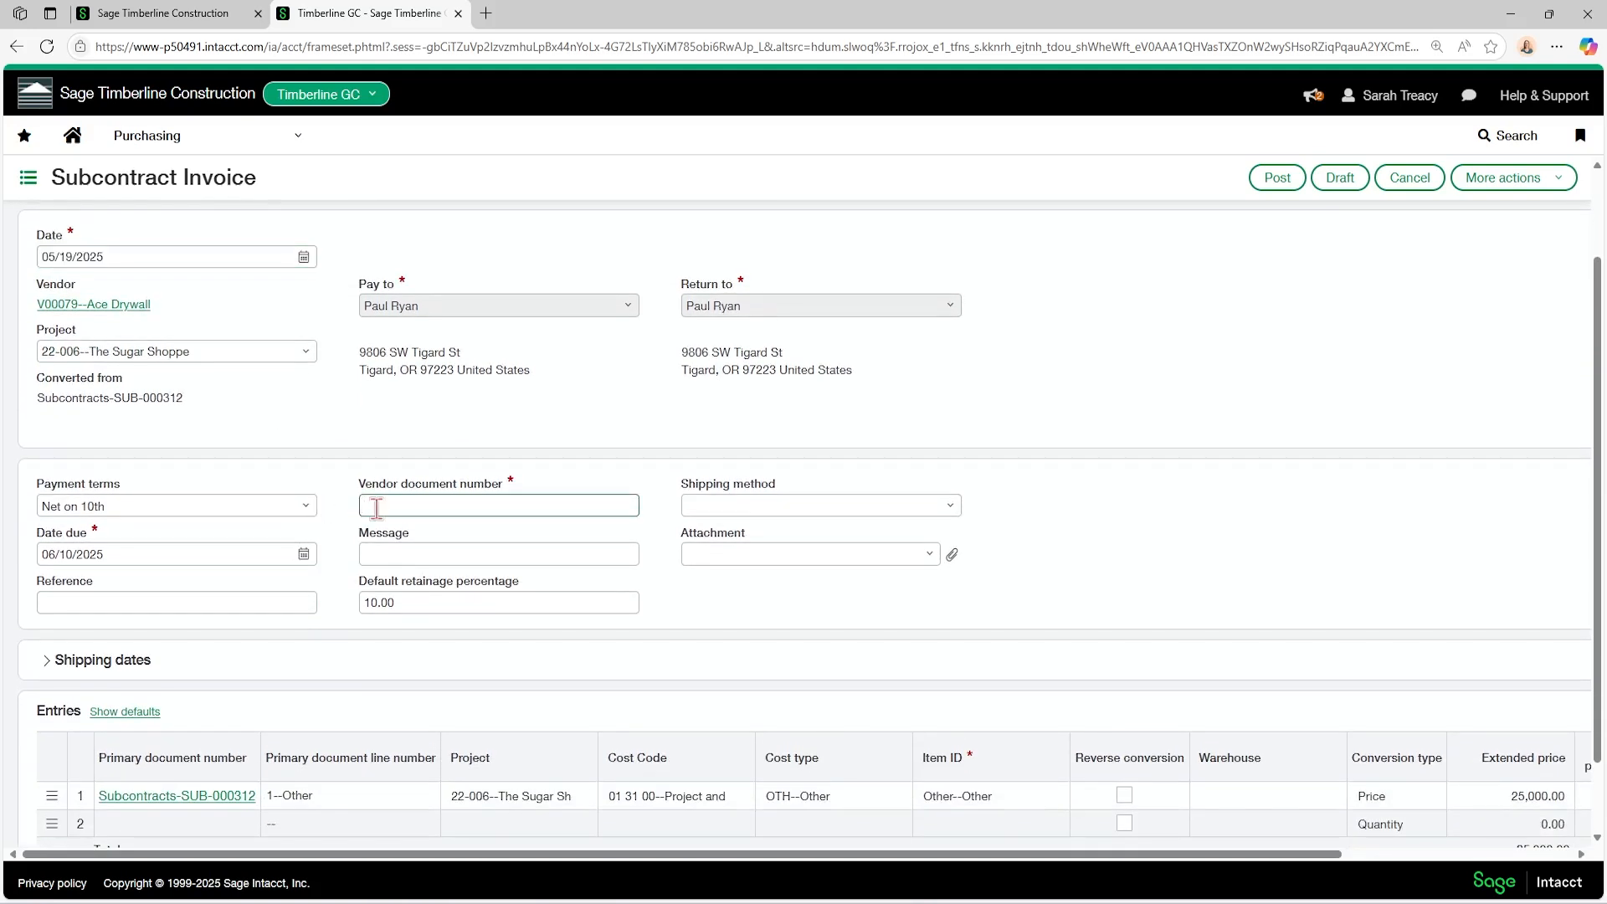
pyautogui.write('1456-1546')
pyautogui.scroll(-1, 460, 563)
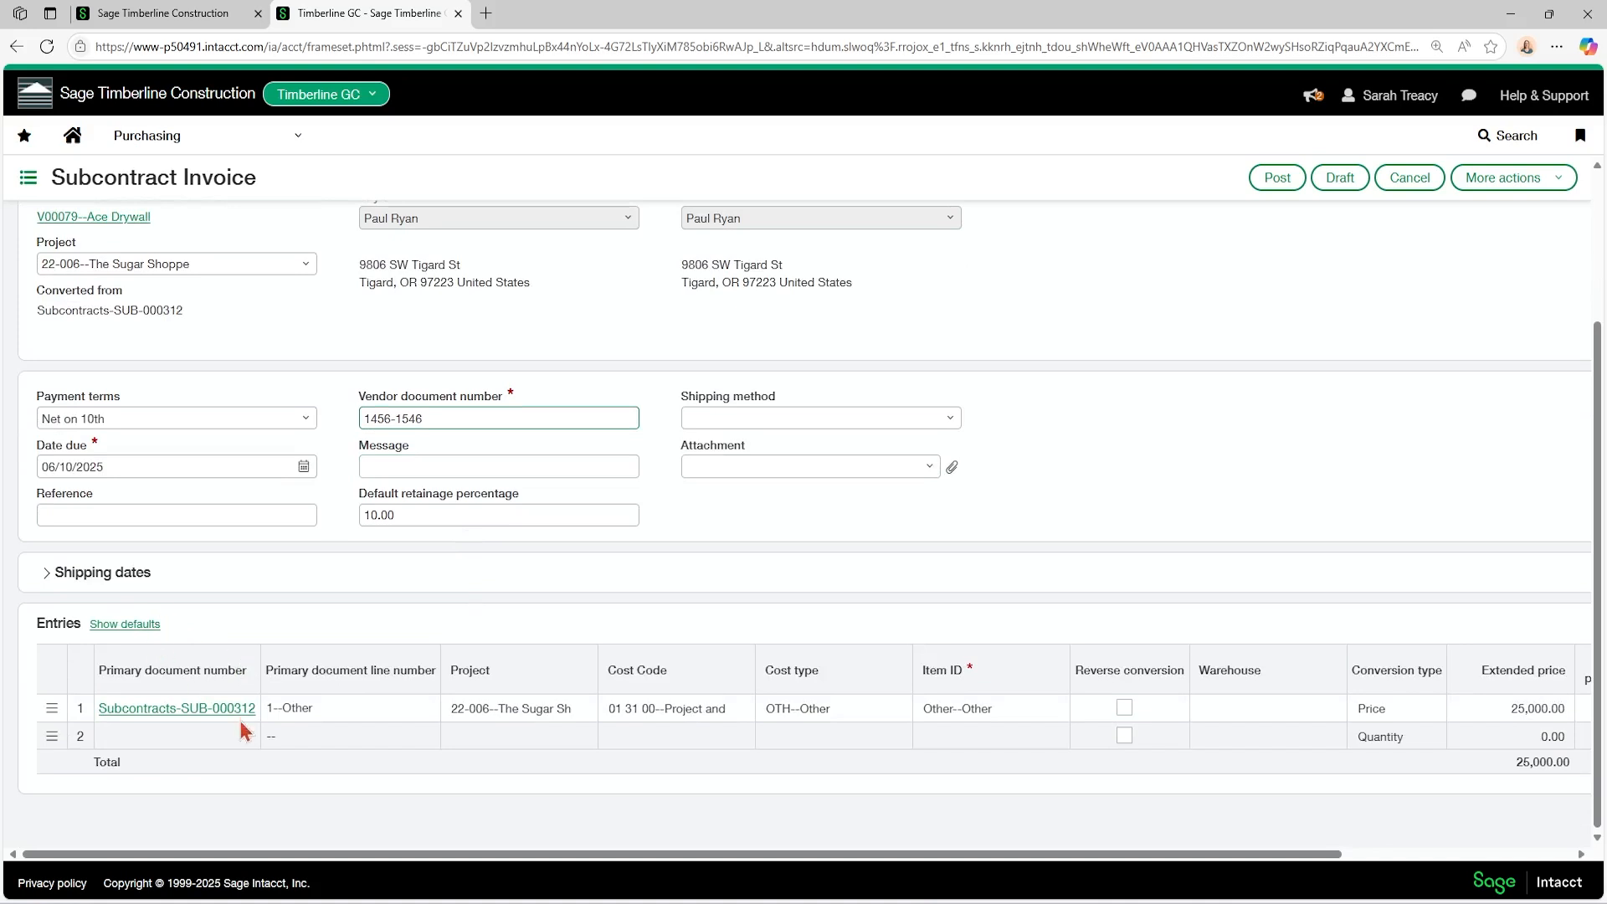
# Set the extended price of the invoice's first entry line to 10,000.
pyautogui.moveTo(385, 856); pyautogui.dragTo(921, 856)
pyautogui.click(1203, 705)
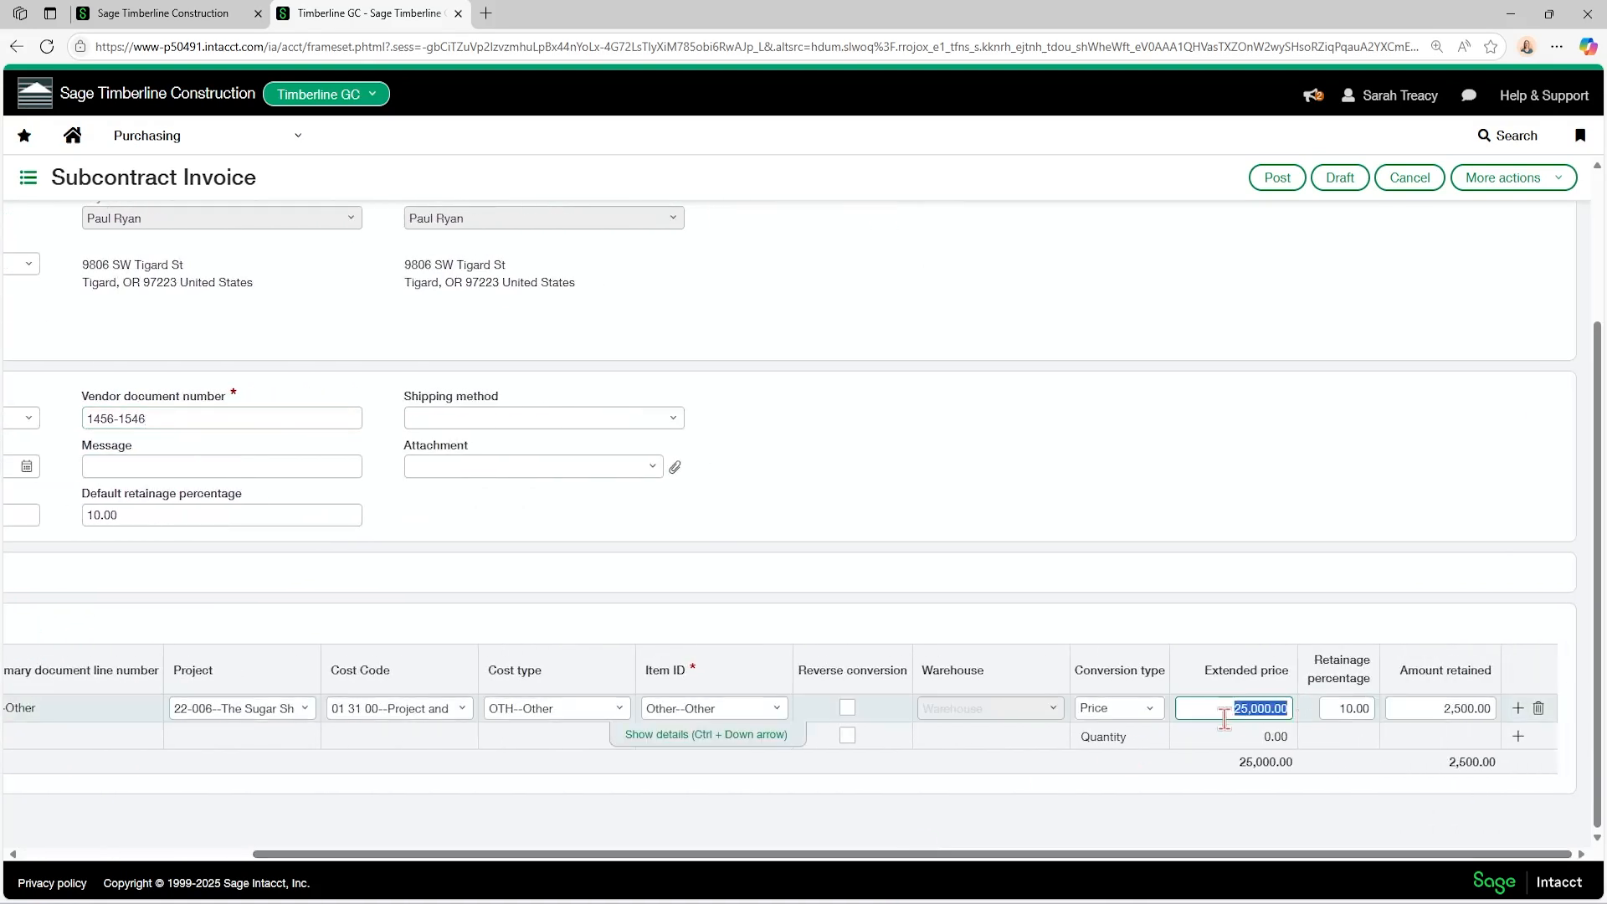
pyautogui.write('10000')
pyautogui.press('Tab')
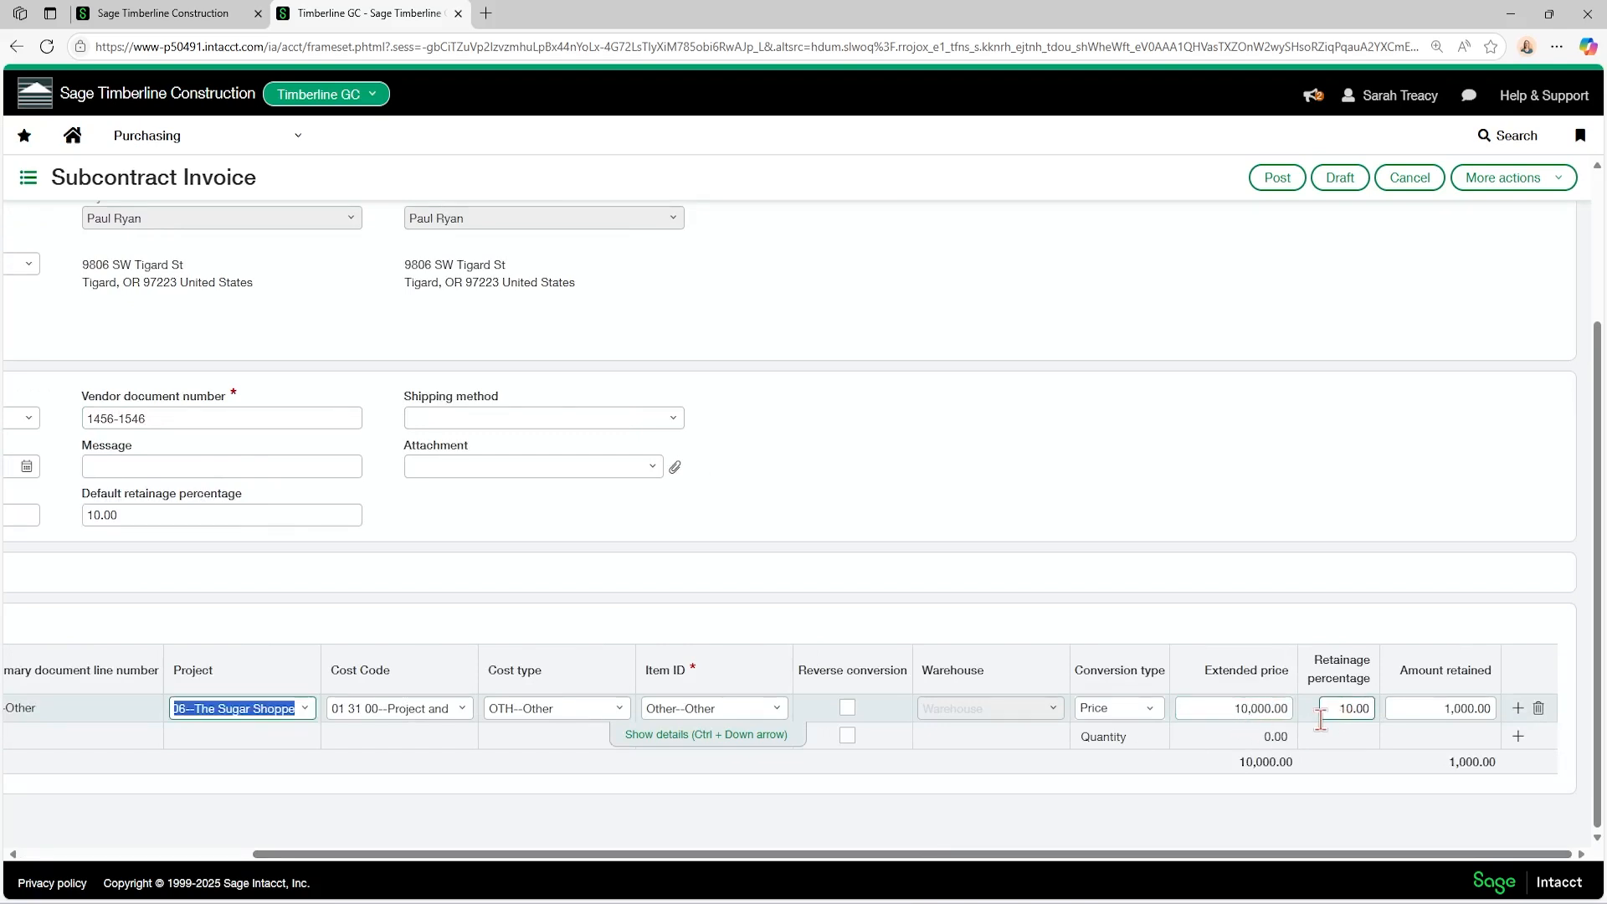
# Review the subcontract invoice's header and entries, and post the invoice.
pyautogui.scroll(2, 1321, 720)
pyautogui.scroll(-2, 1317, 745)
pyautogui.scroll(3, 1077, 786)
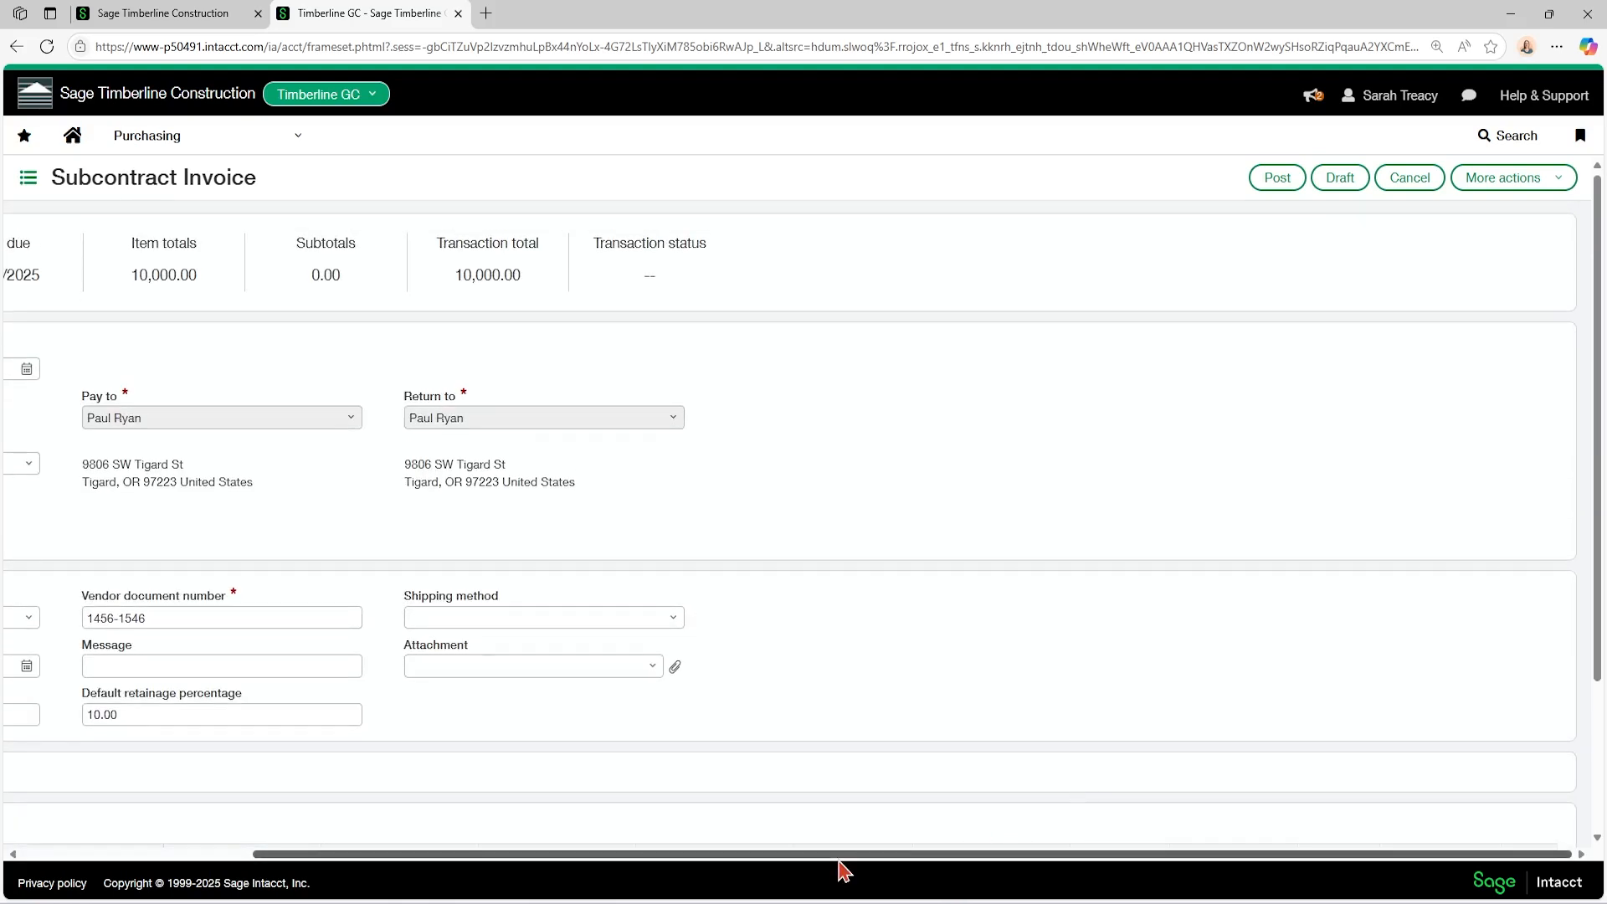
pyautogui.moveTo(839, 855); pyautogui.dragTo(521, 877)
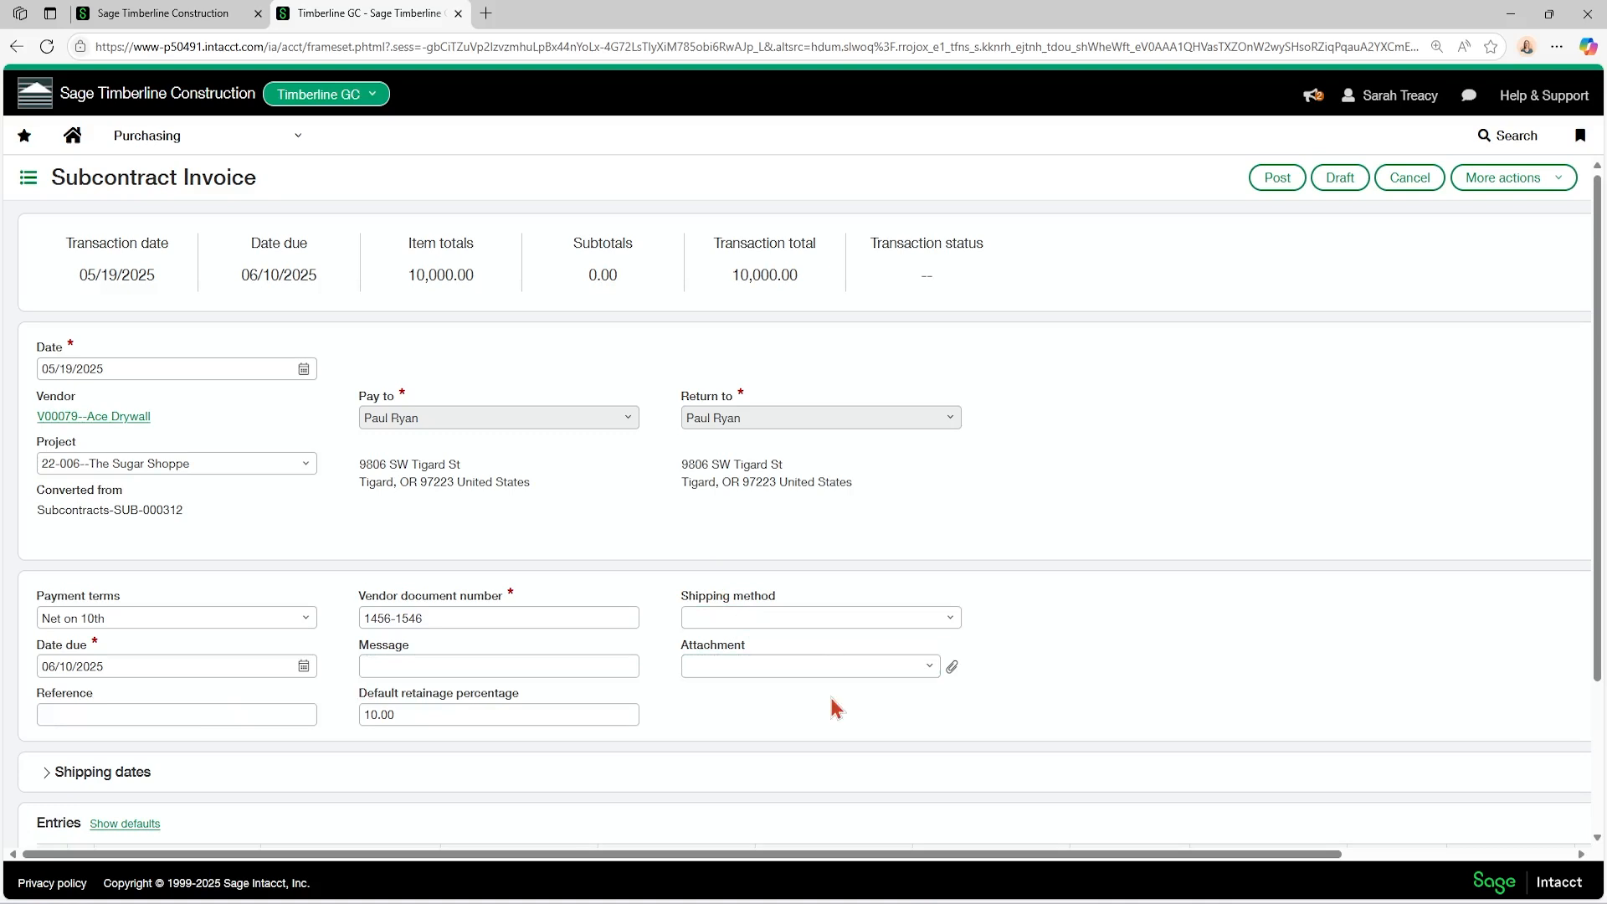
pyautogui.scroll(-3, 806, 699)
pyautogui.scroll(3, 805, 699)
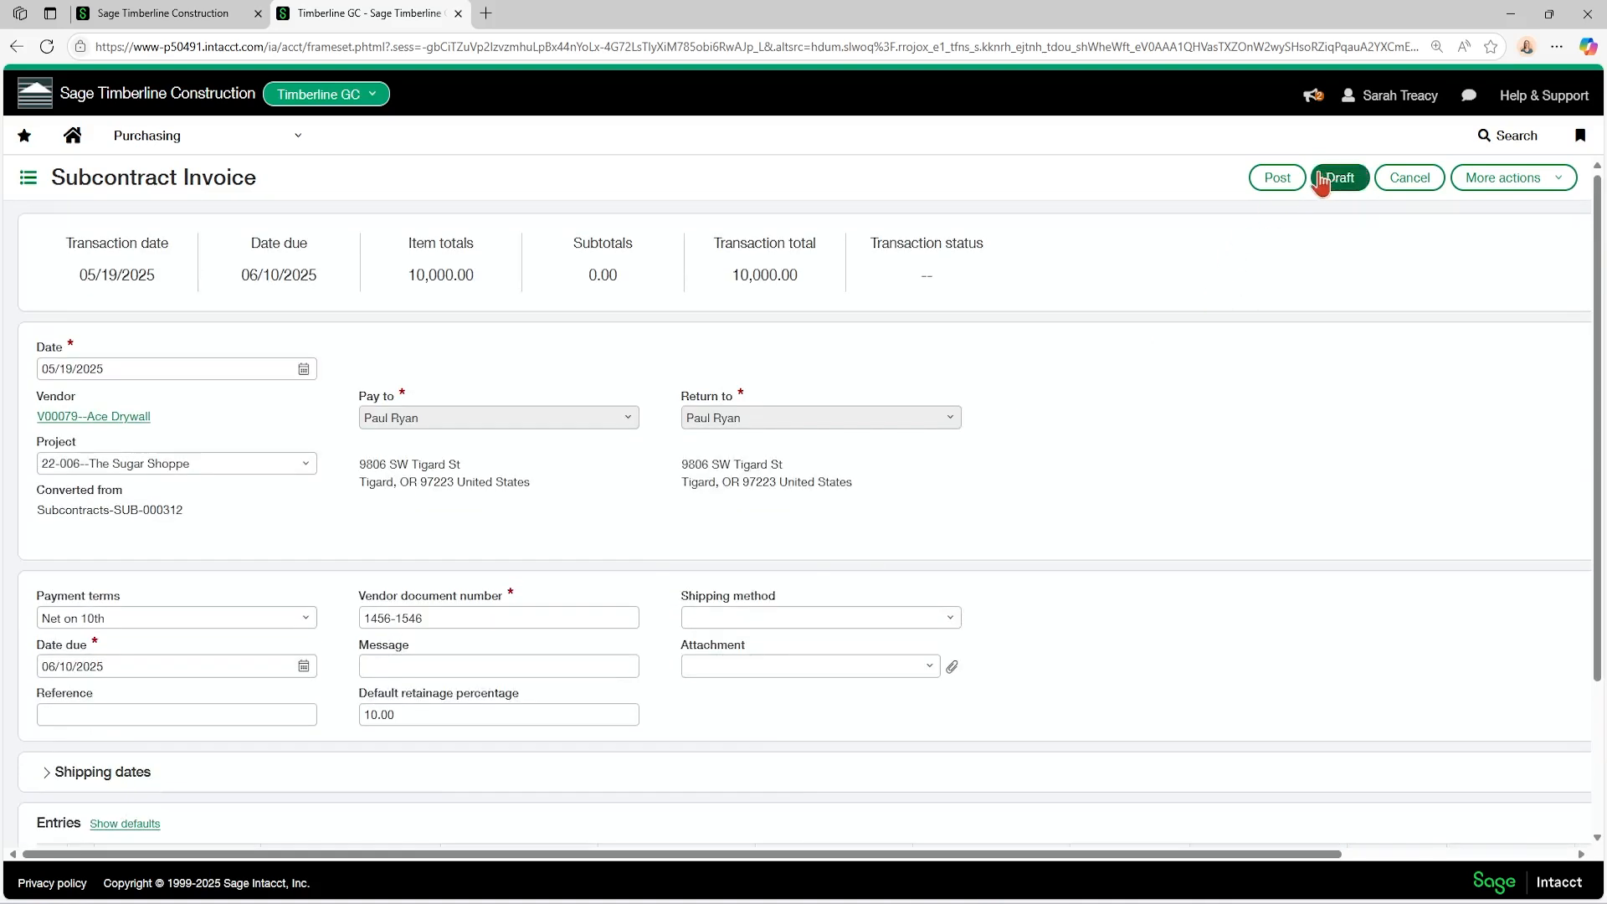
pyautogui.click(1278, 178)
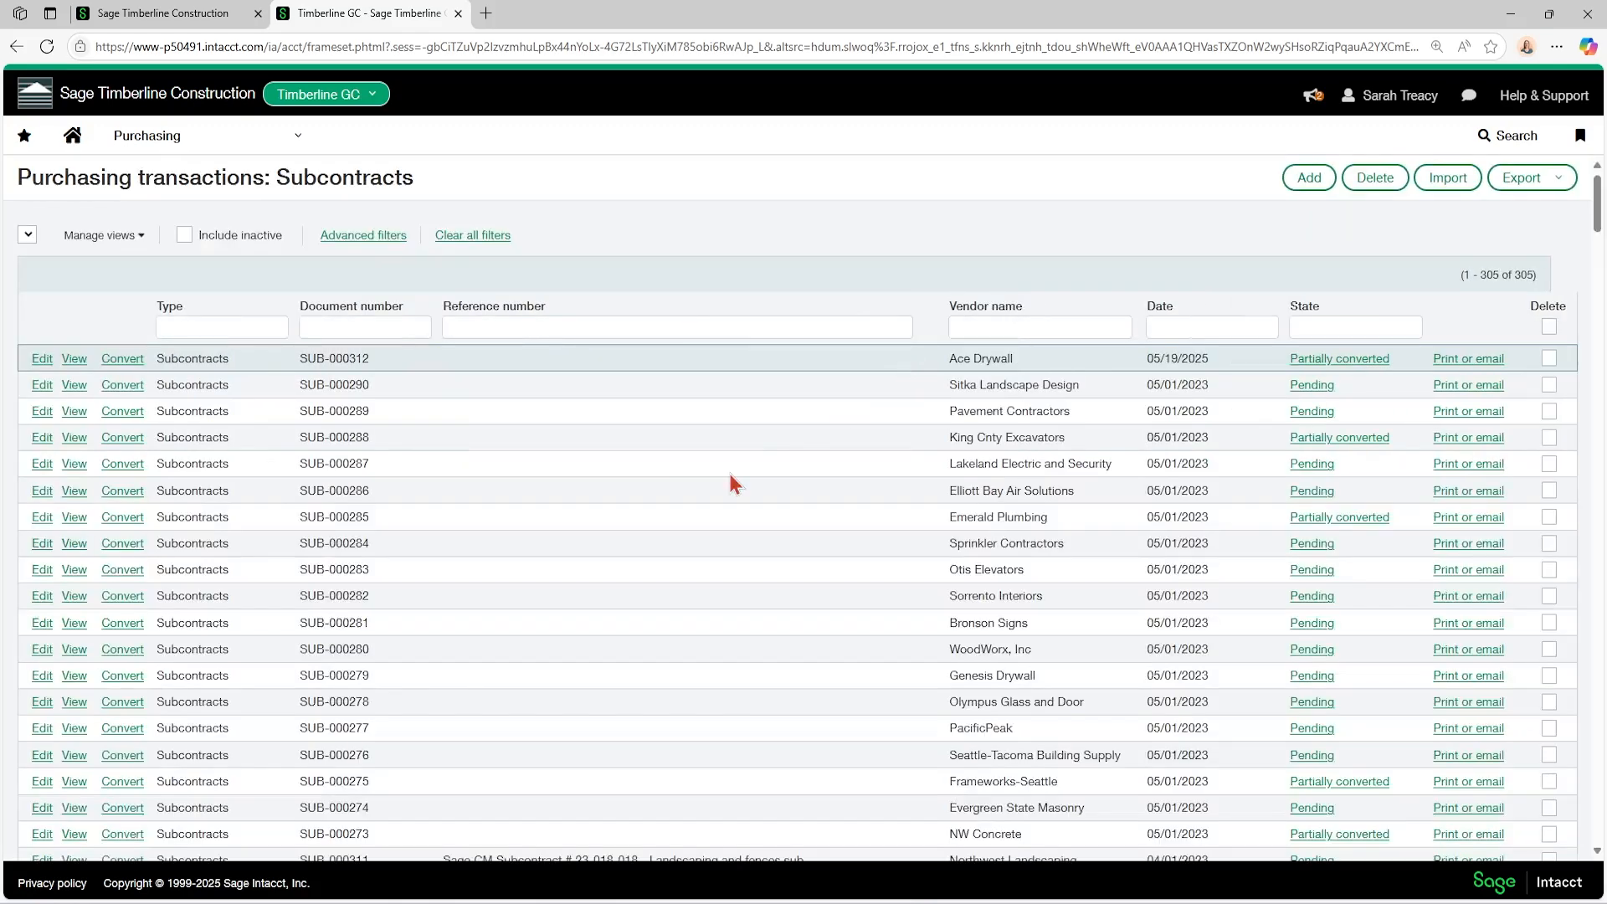
# Open the Accounts Payable bills list to check the bill generated for Ace Drywall.
pyautogui.click(199, 143)
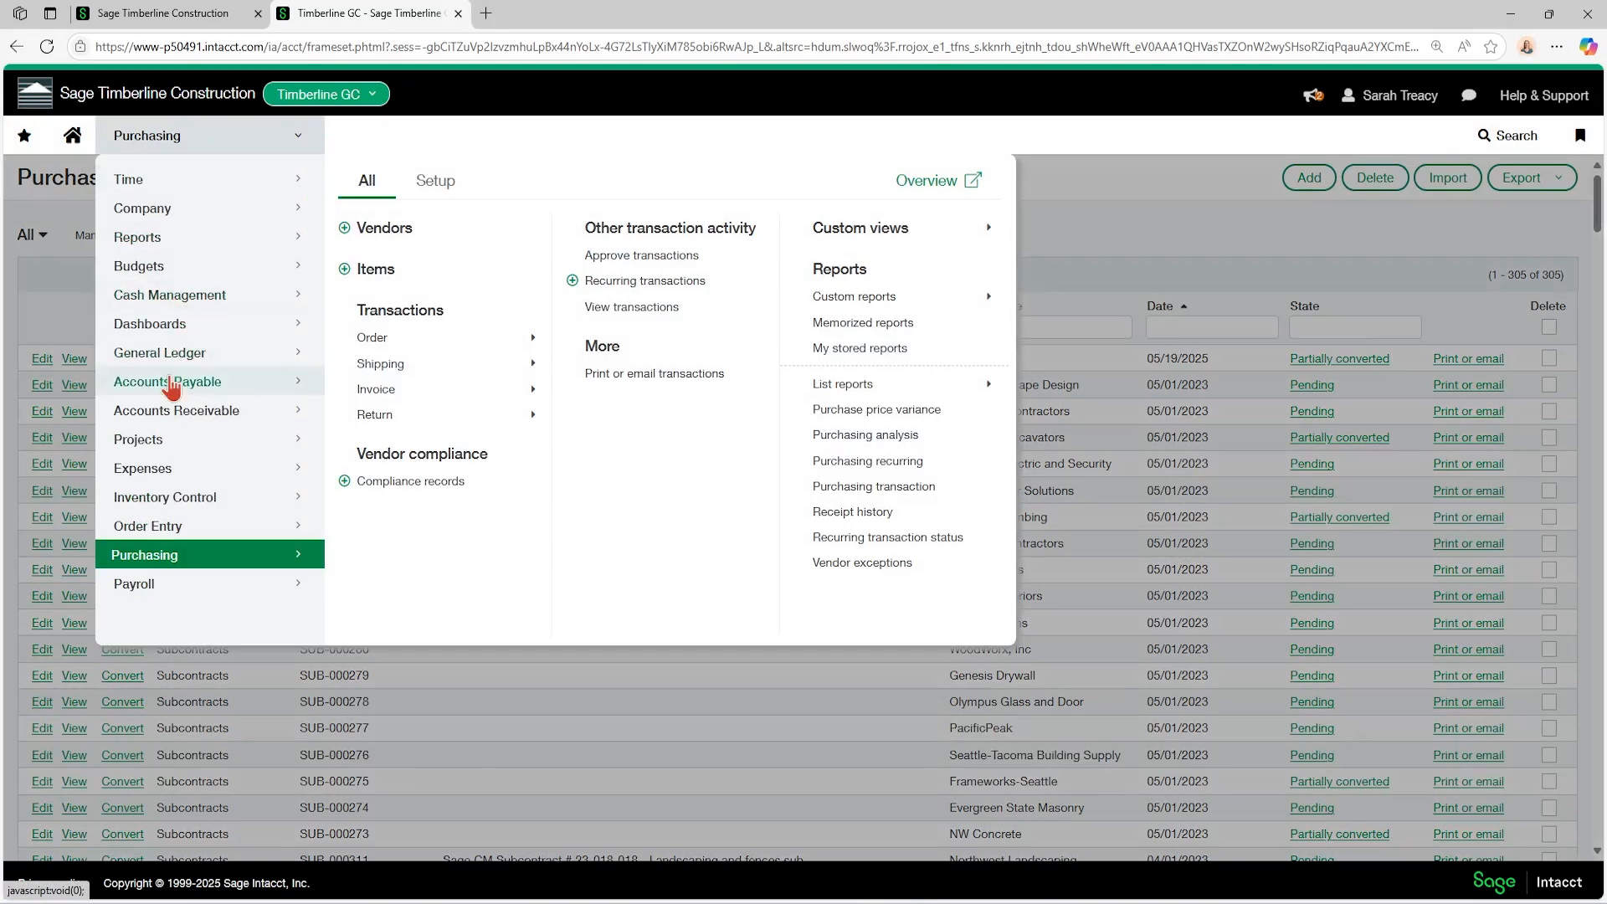
pyautogui.moveTo(205, 384)
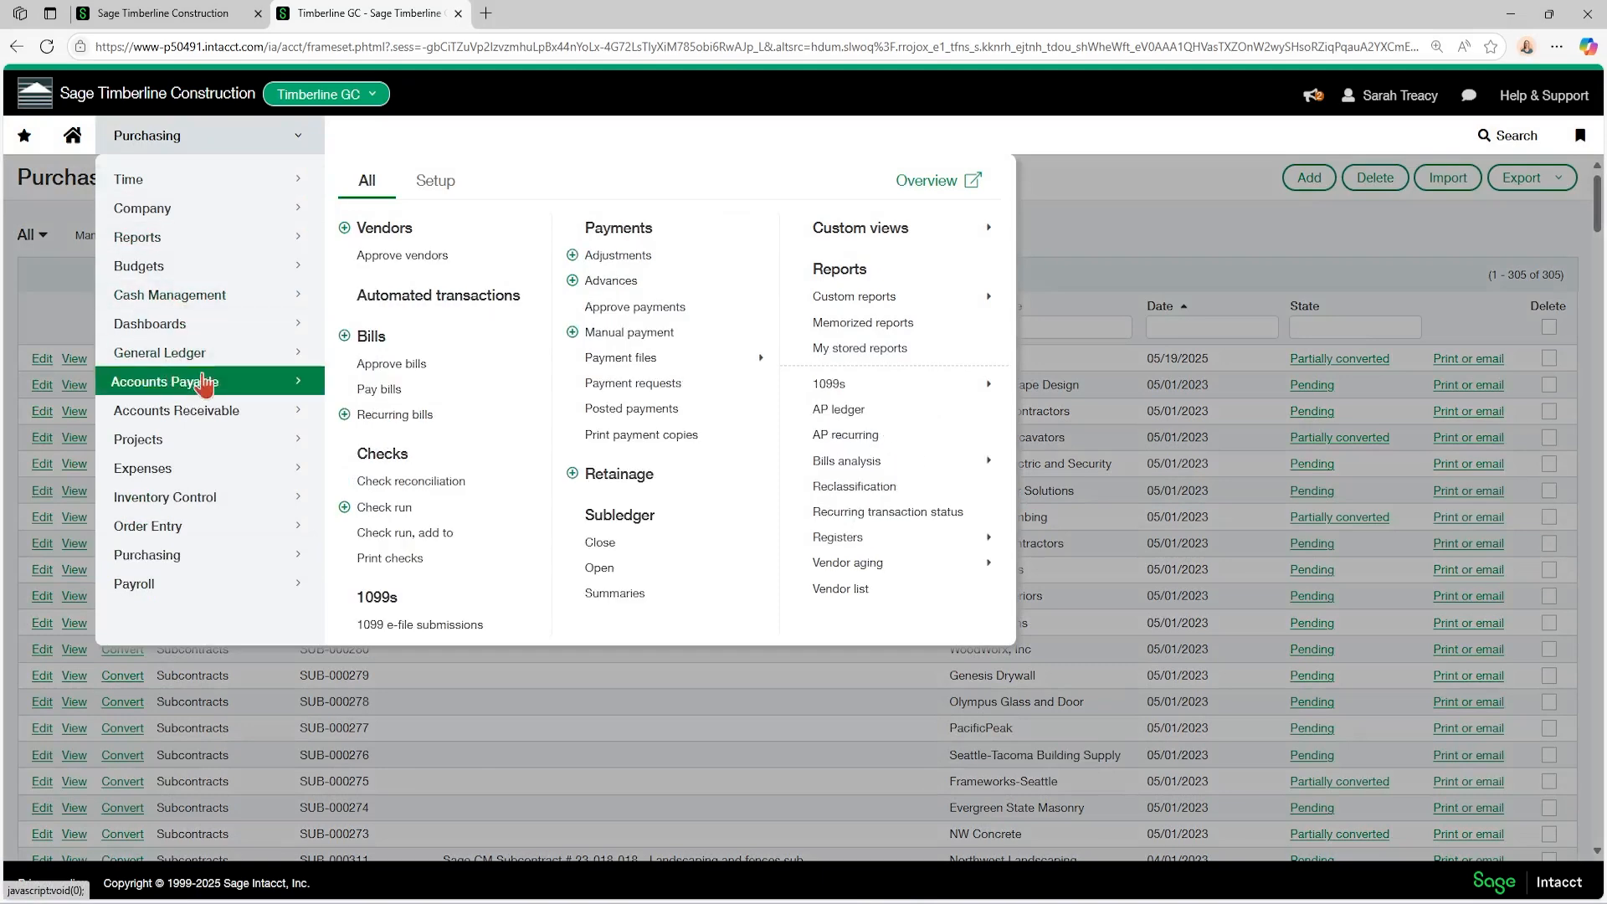
pyautogui.click(394, 339)
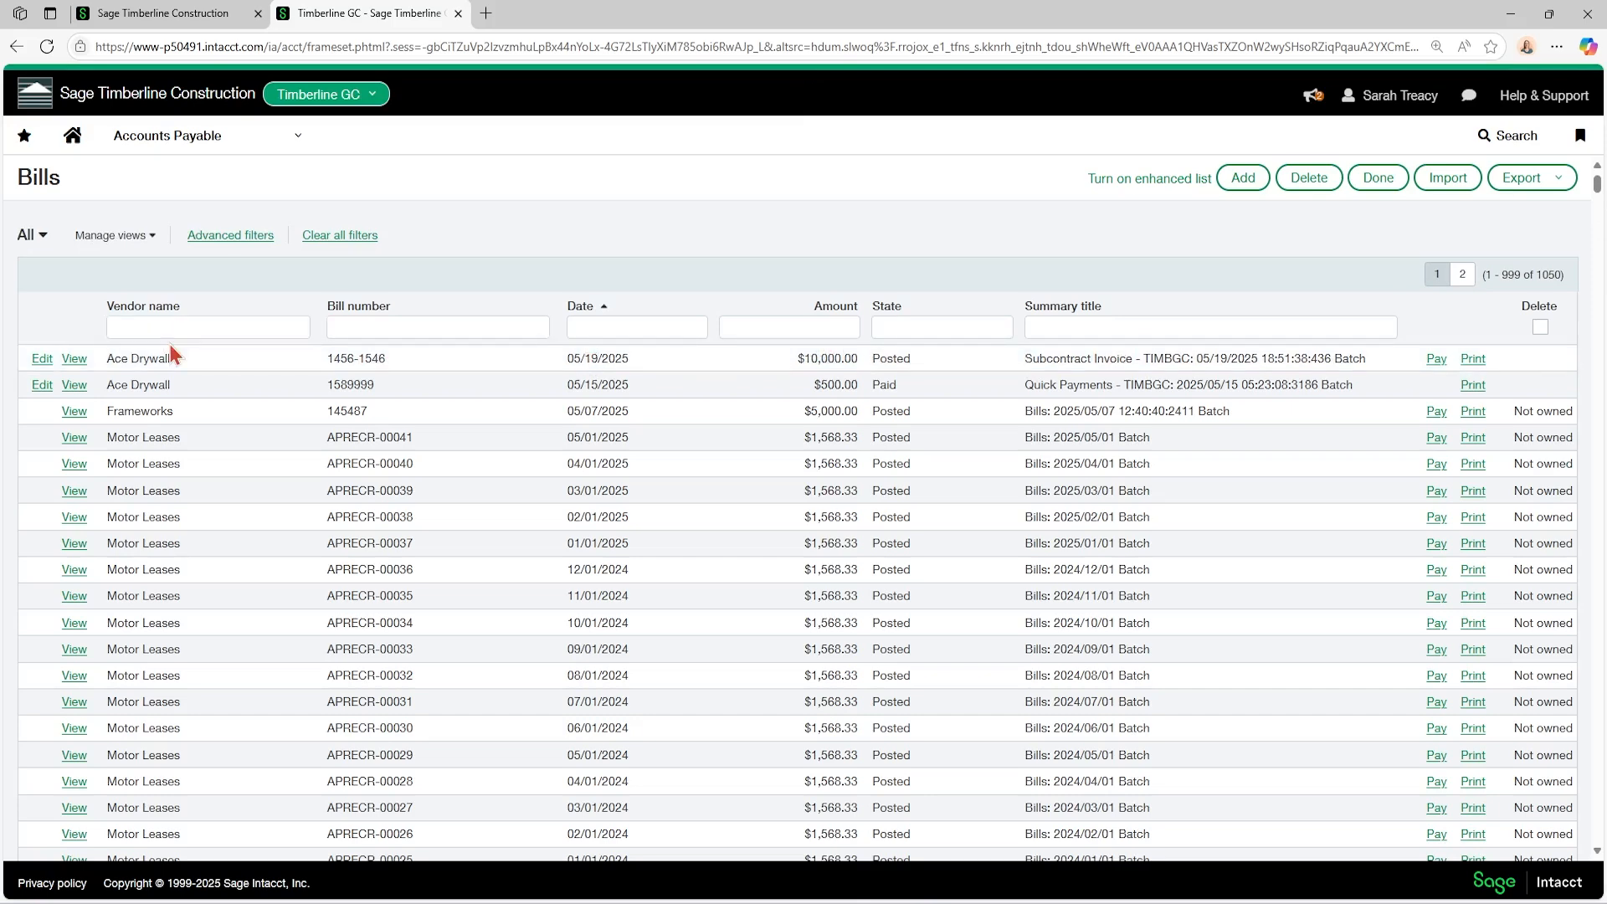
# View the Ace Drywall subcontract invoice dated 05/19/2025 in Purchasing, and examine its posting details and transaction information.
pyautogui.click(167, 136)
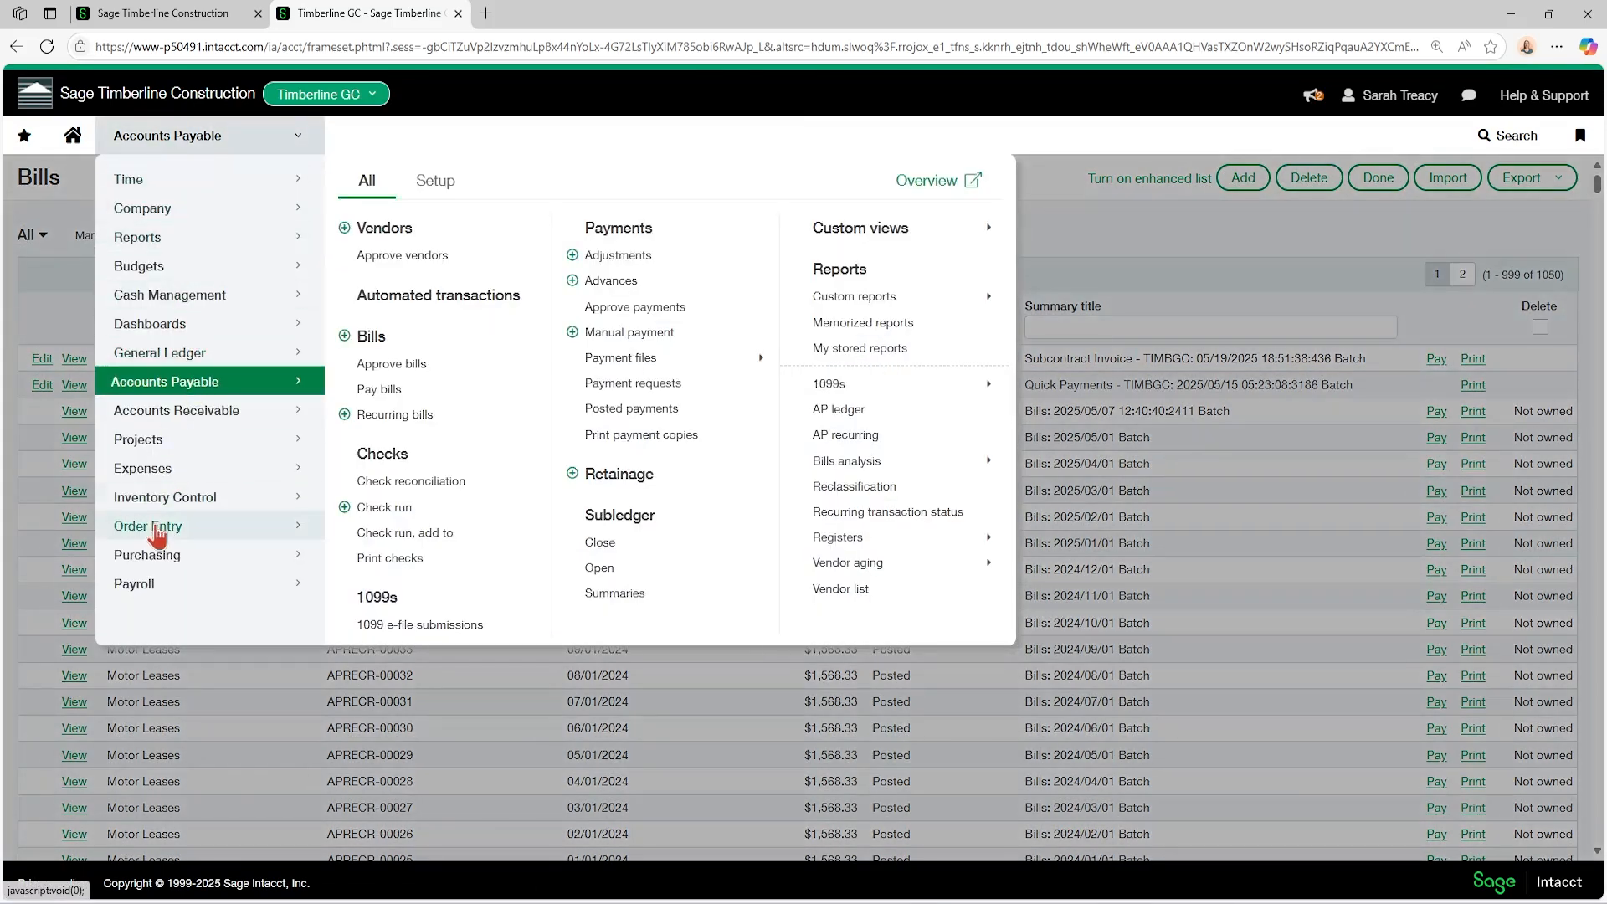
pyautogui.moveTo(216, 556)
pyautogui.moveTo(378, 390)
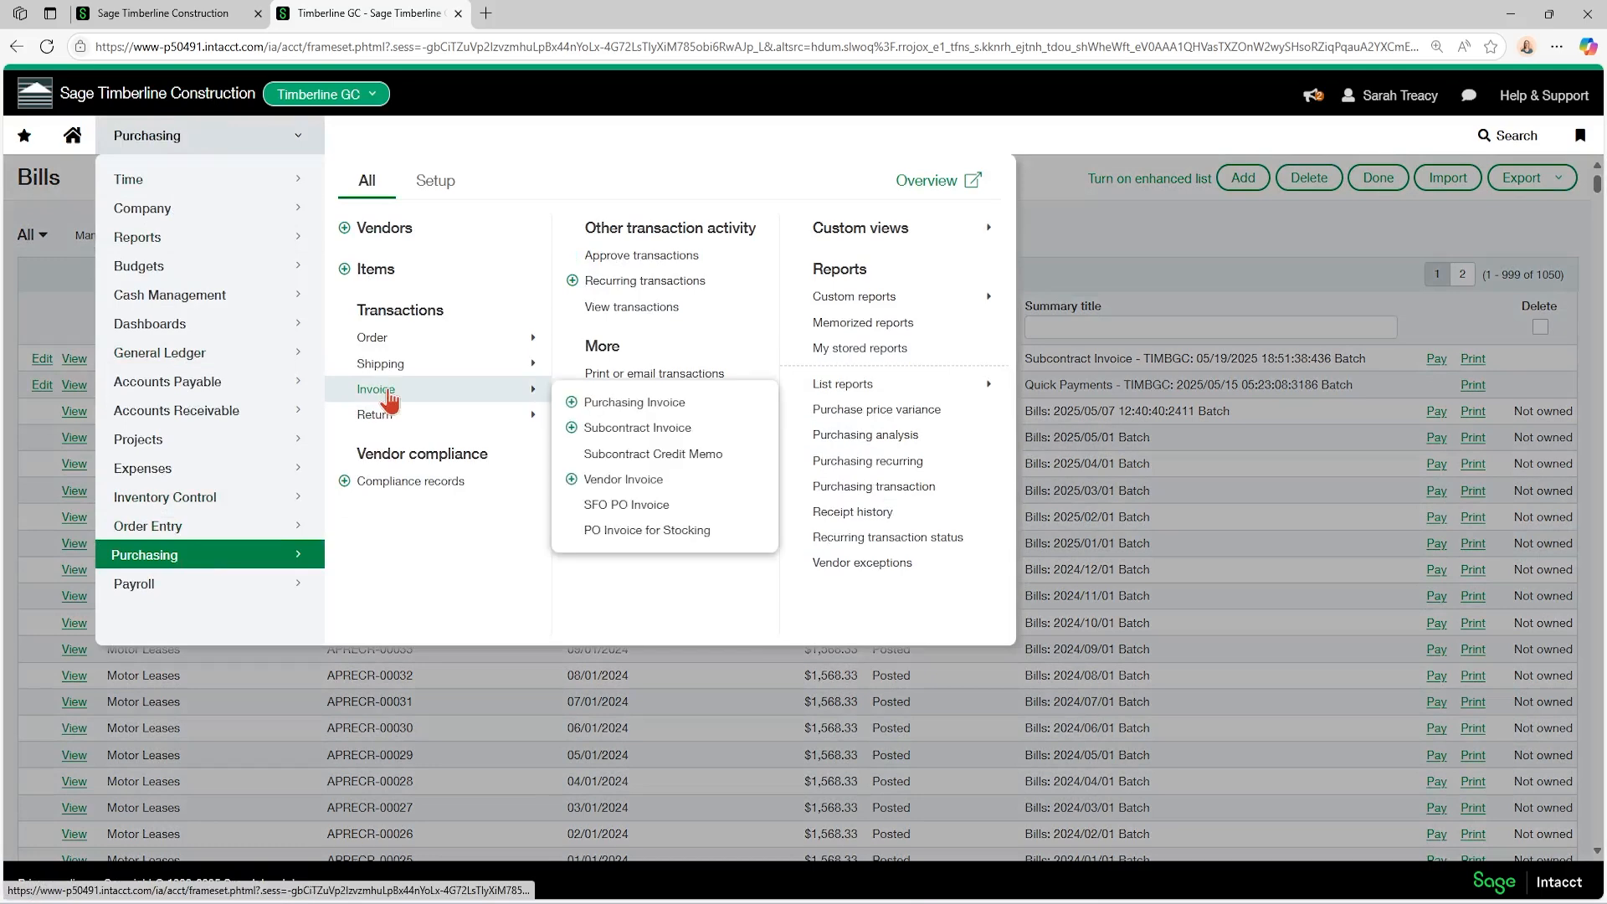
pyautogui.click(635, 434)
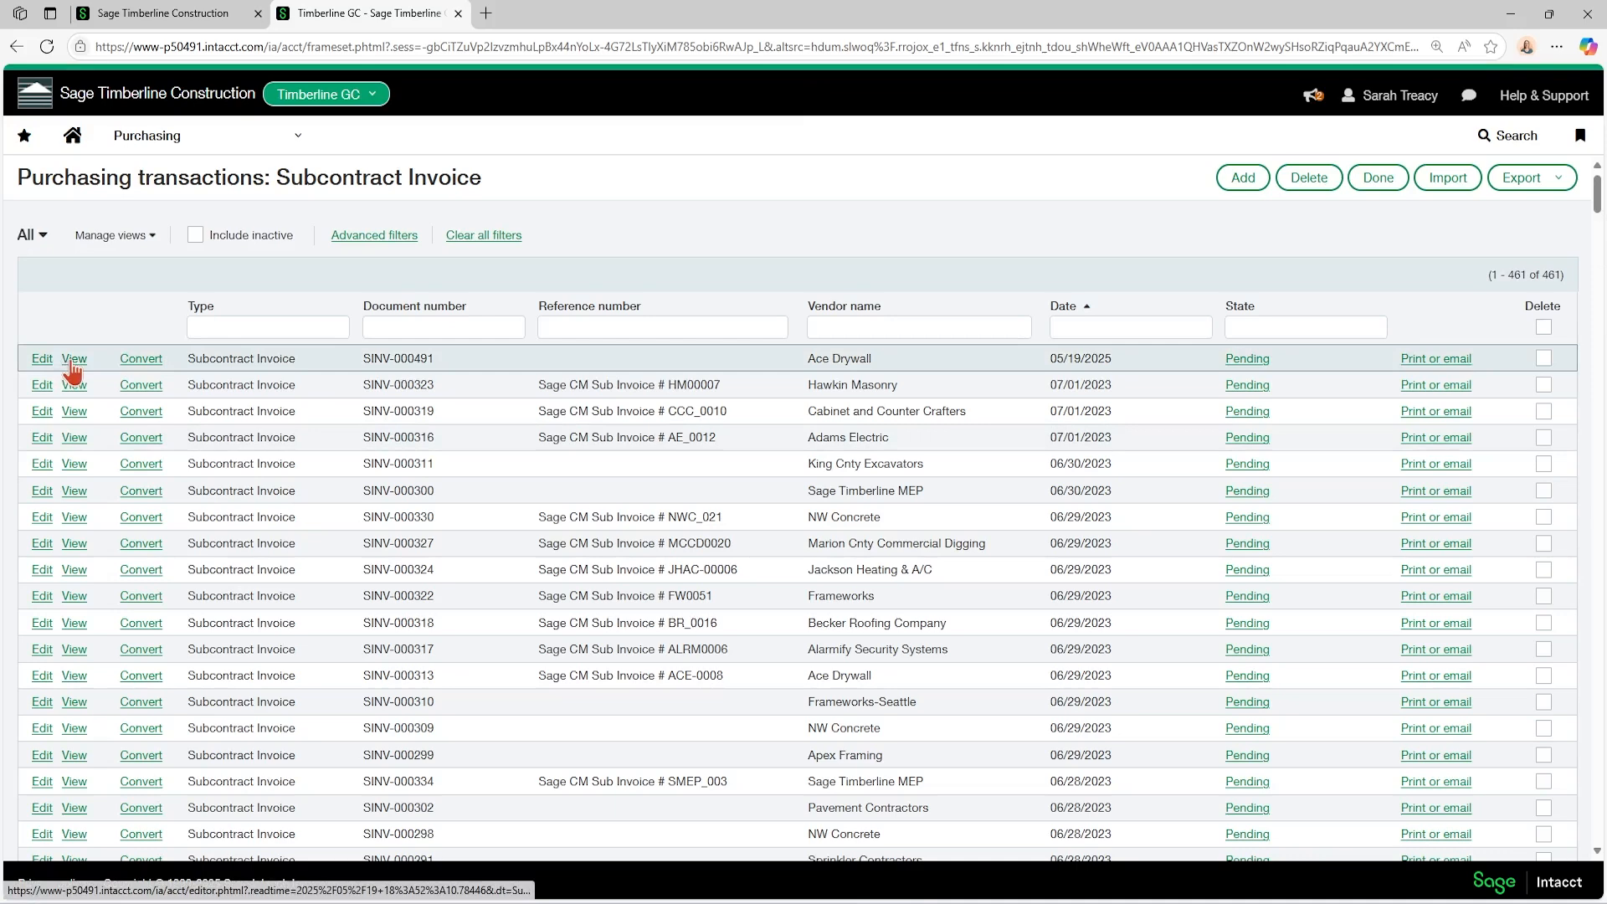
pyautogui.click(74, 360)
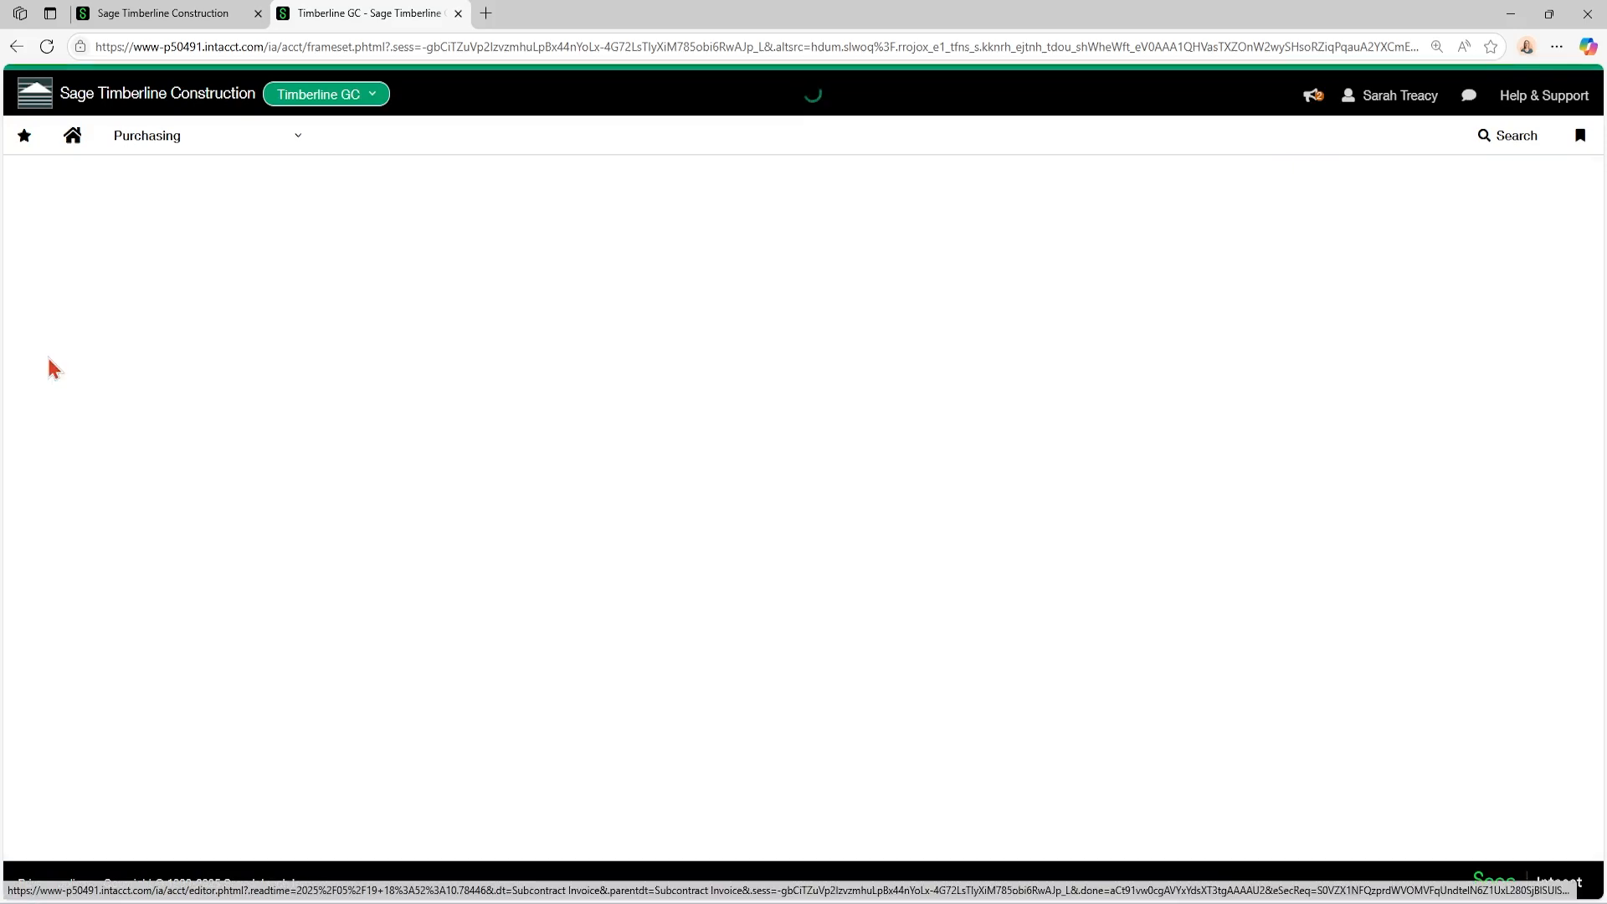
pyautogui.click(153, 250)
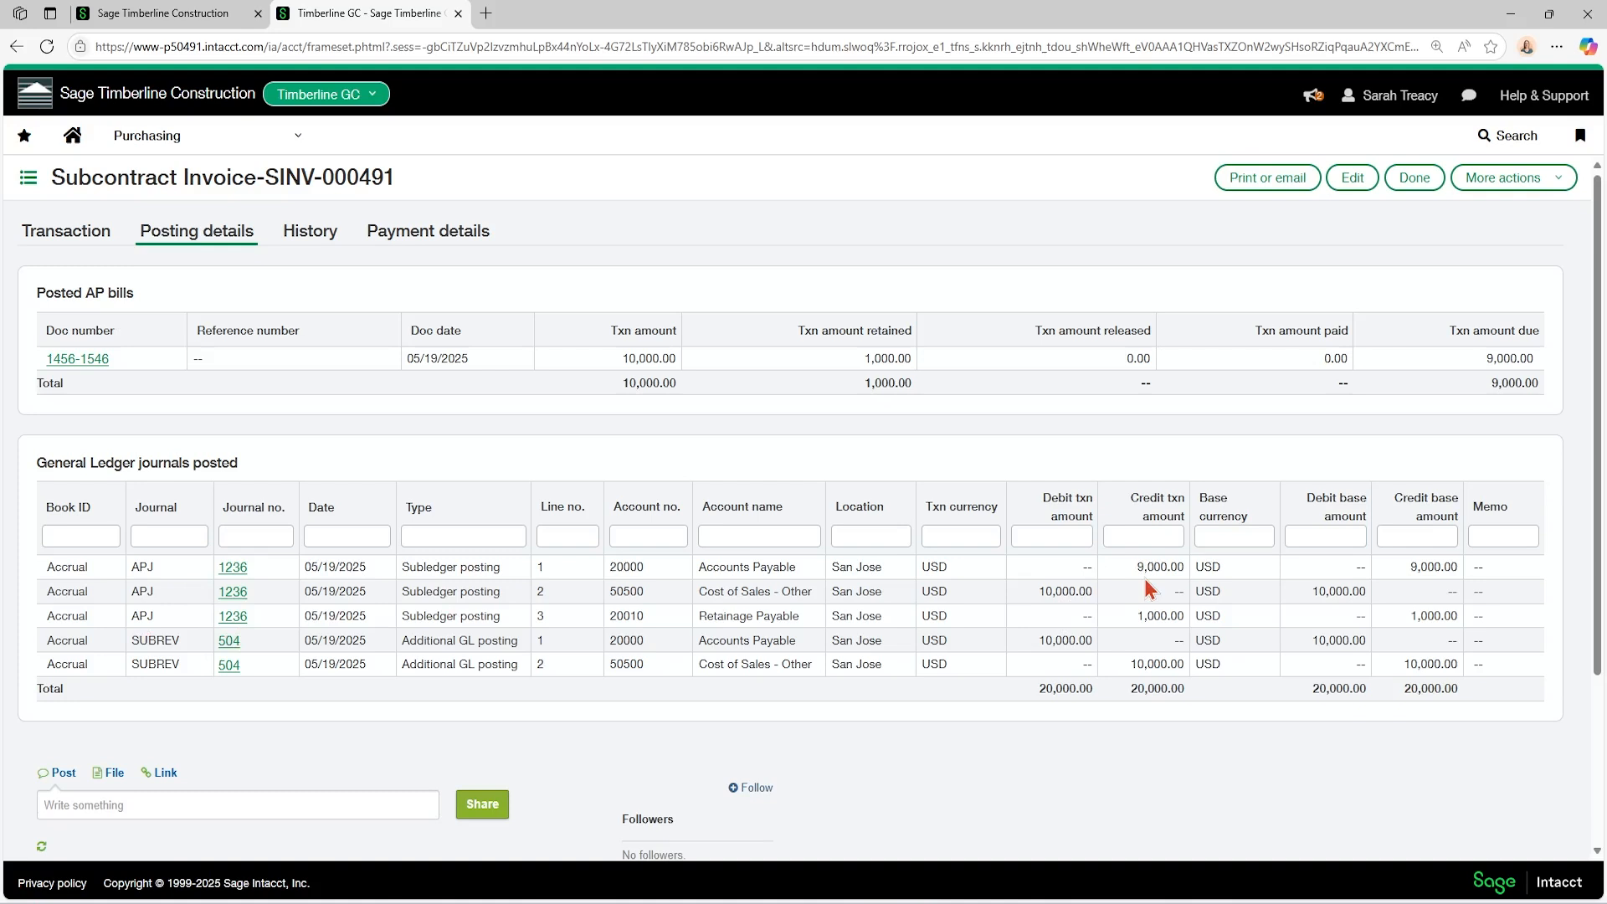
pyautogui.click(58, 238)
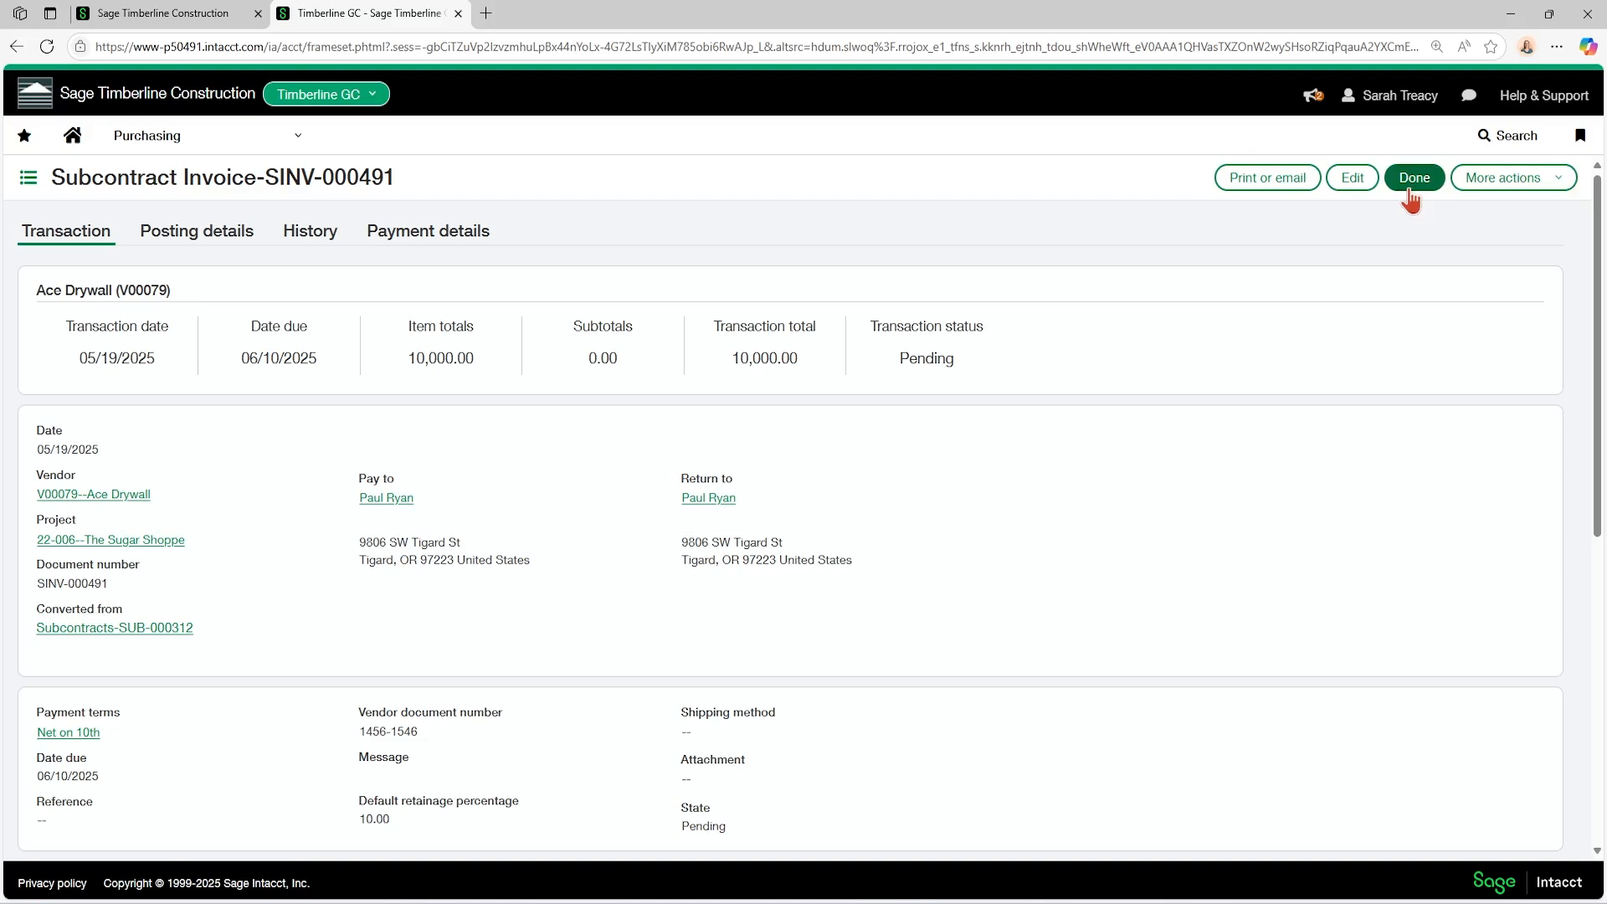
# Return to the list of Subcontracts order transactions in Purchasing.
pyautogui.click(204, 144)
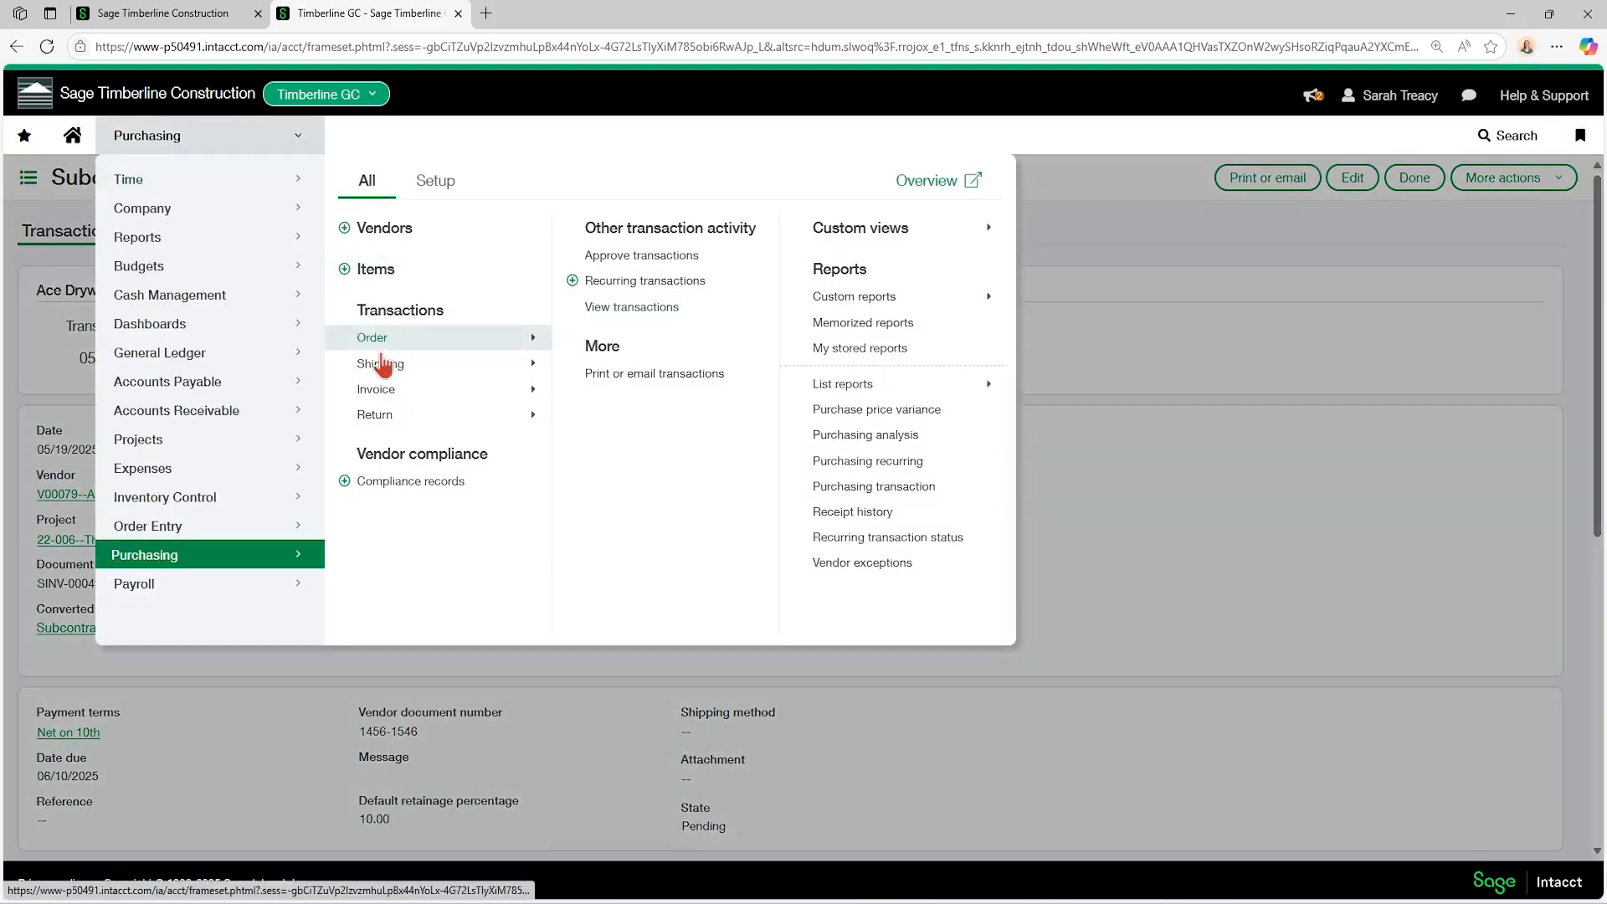
pyautogui.moveTo(400, 339)
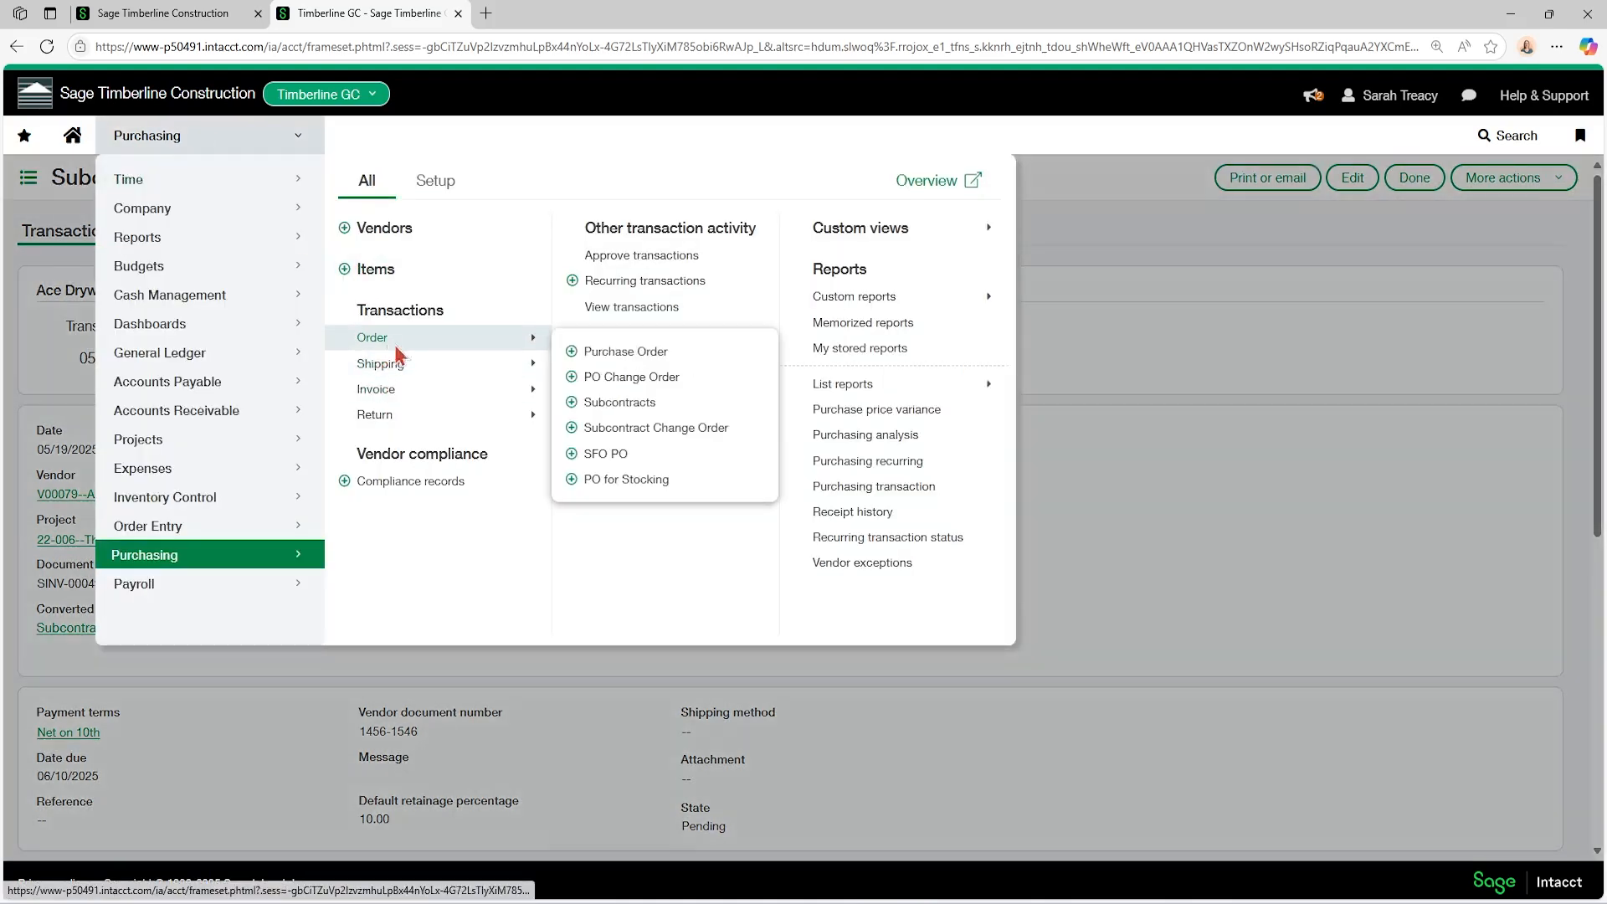
pyautogui.click(623, 407)
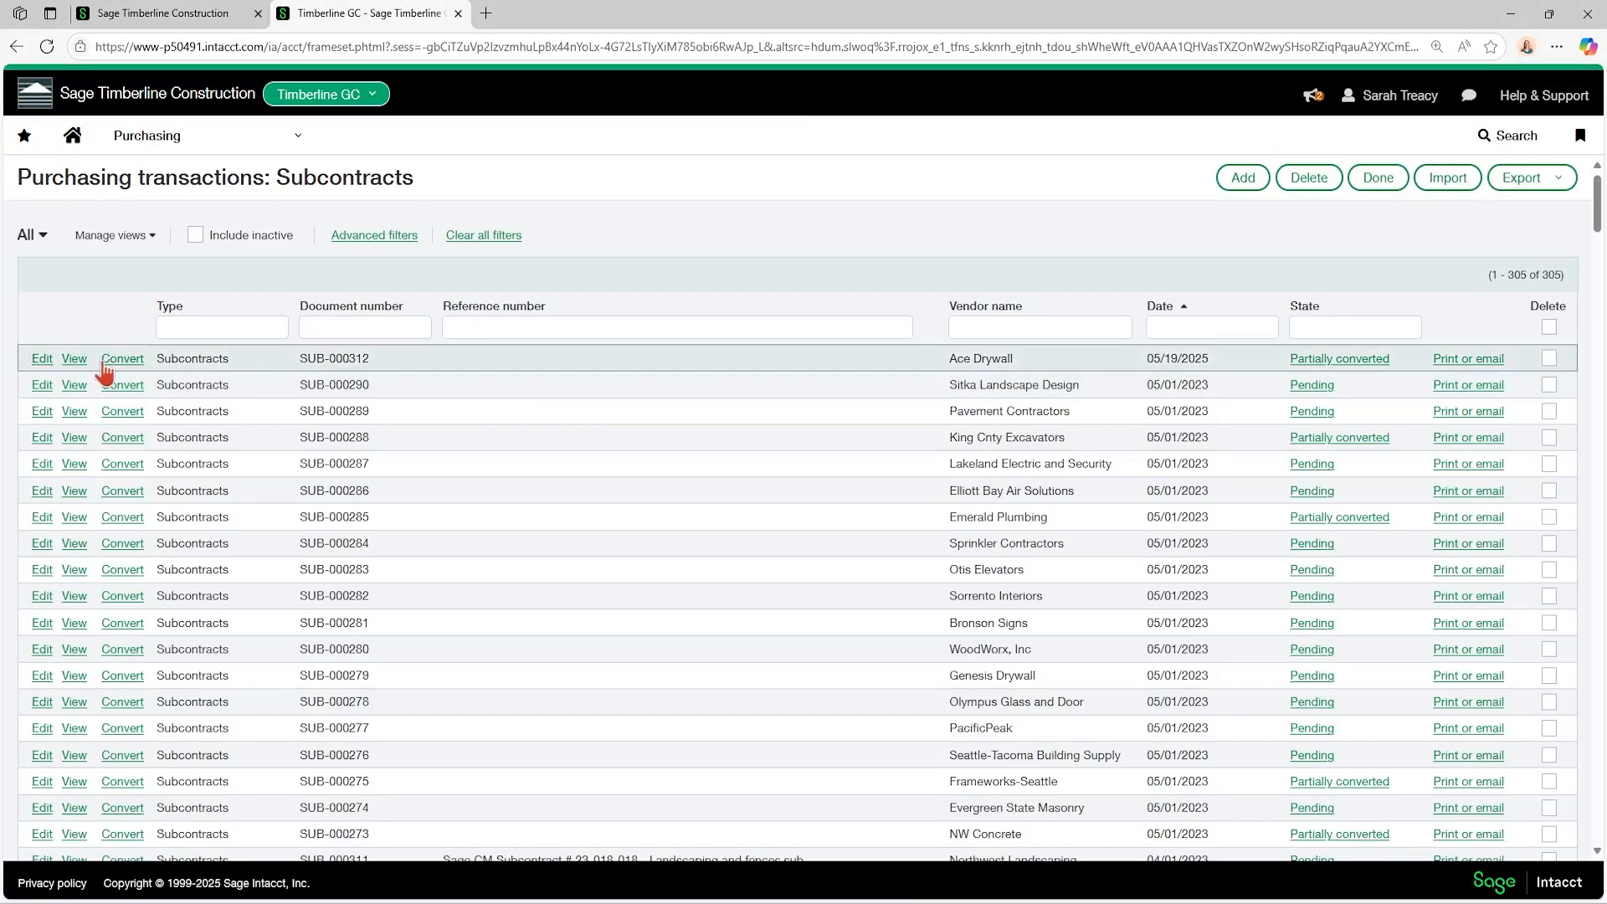
pyautogui.click(185, 147)
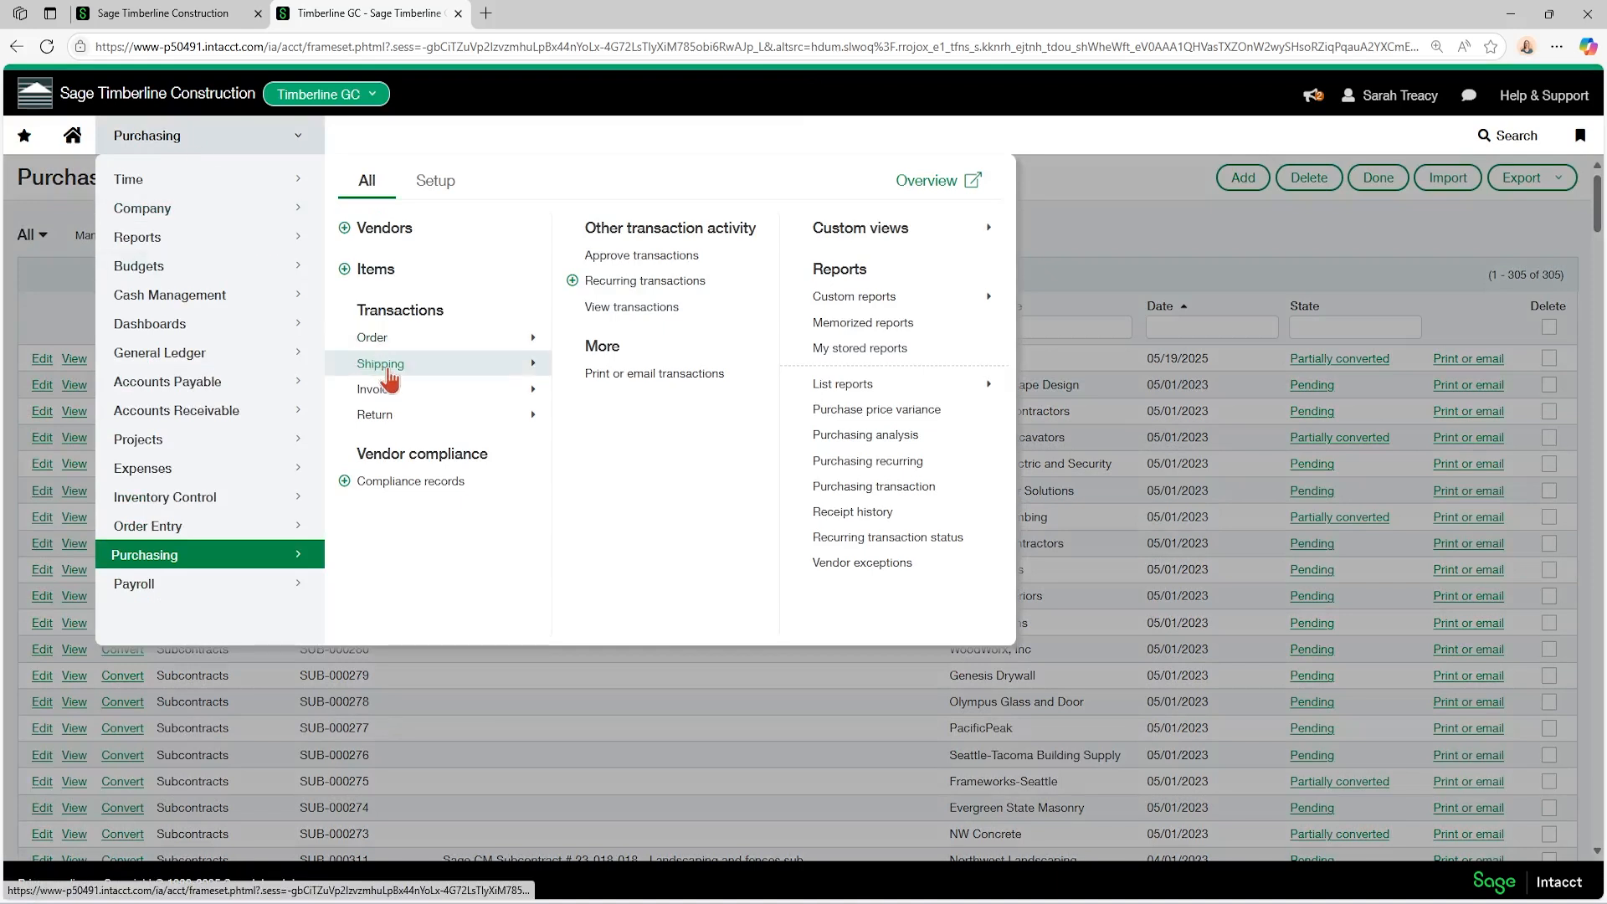
pyautogui.moveTo(401, 346)
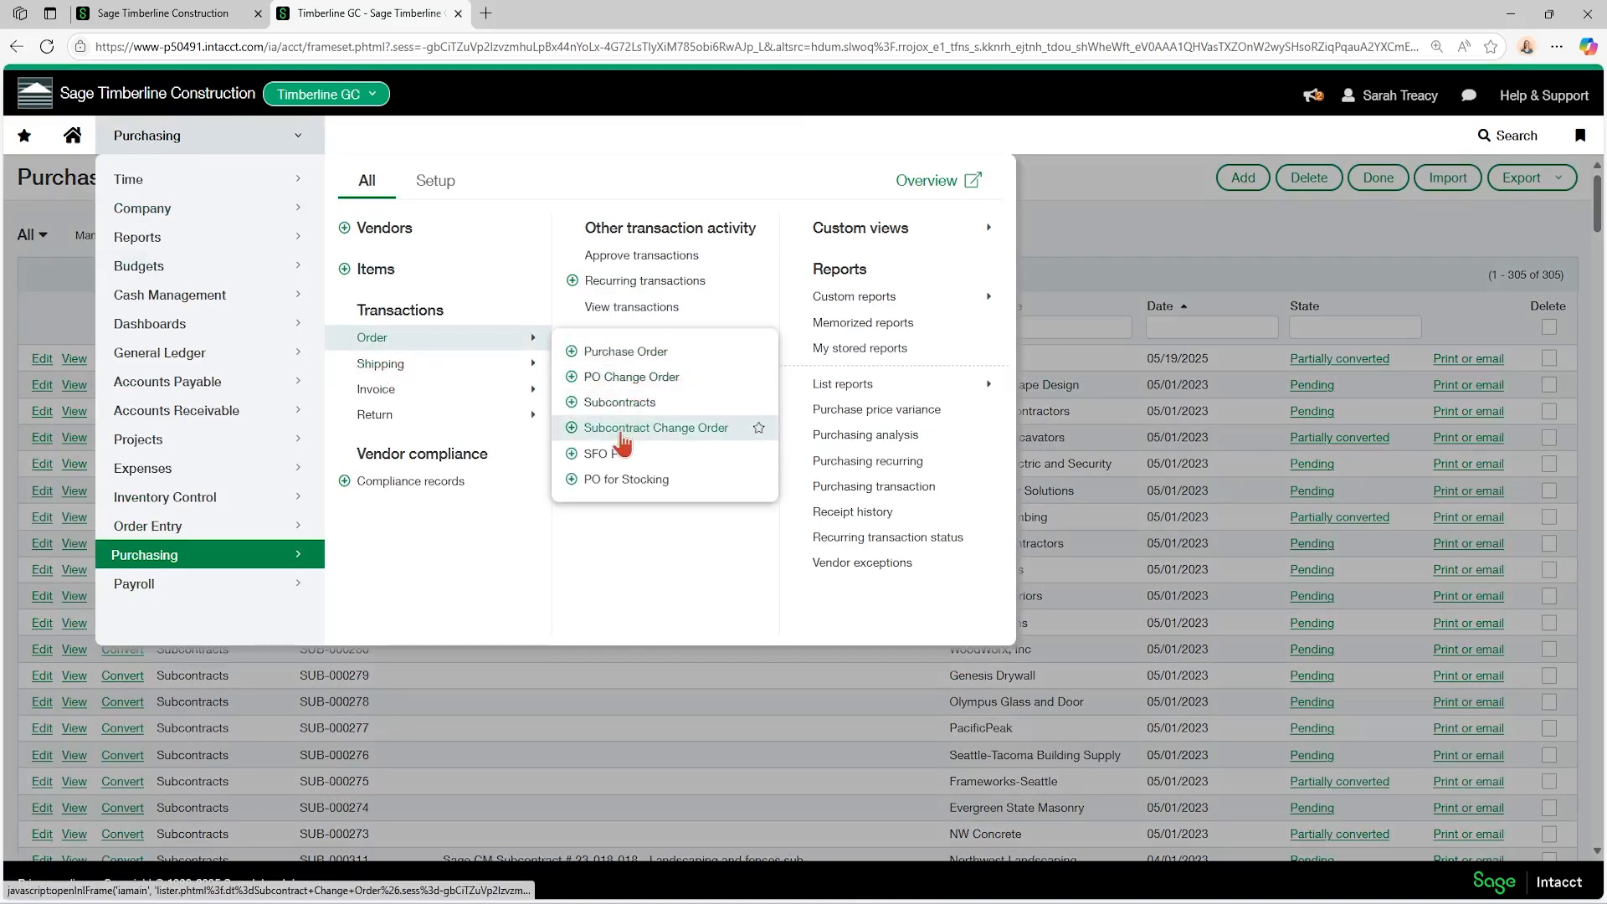
pyautogui.click(576, 437)
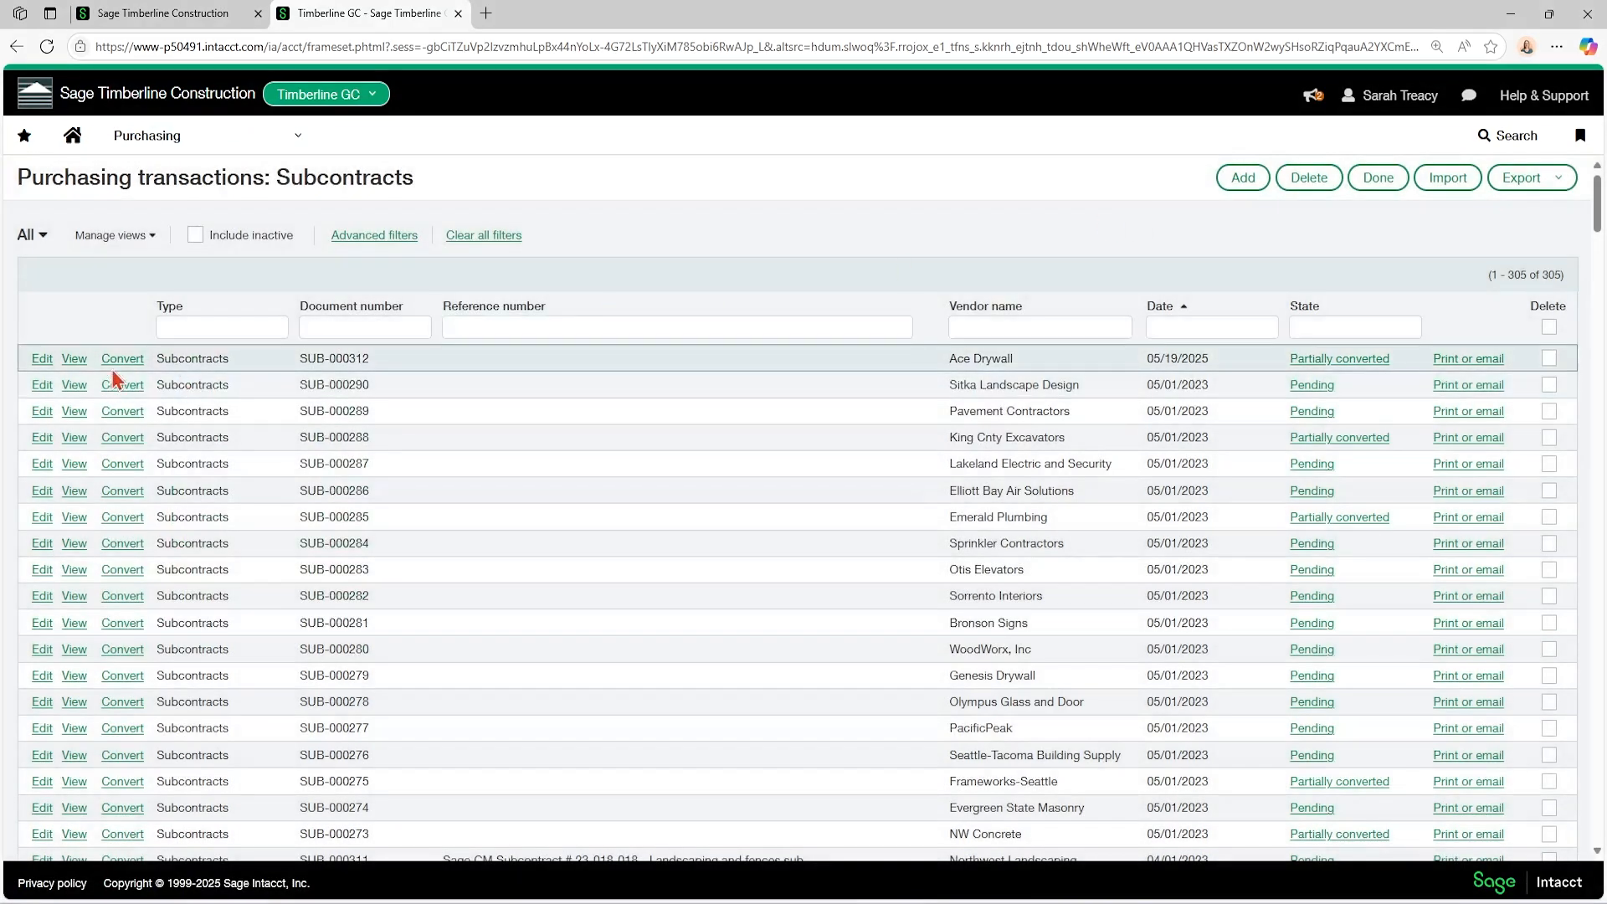
# Open the Ace Drywall subcontract dated 05/19/2025 for editing and start a new Subcontract Change Order from it.
pyautogui.click(42, 359)
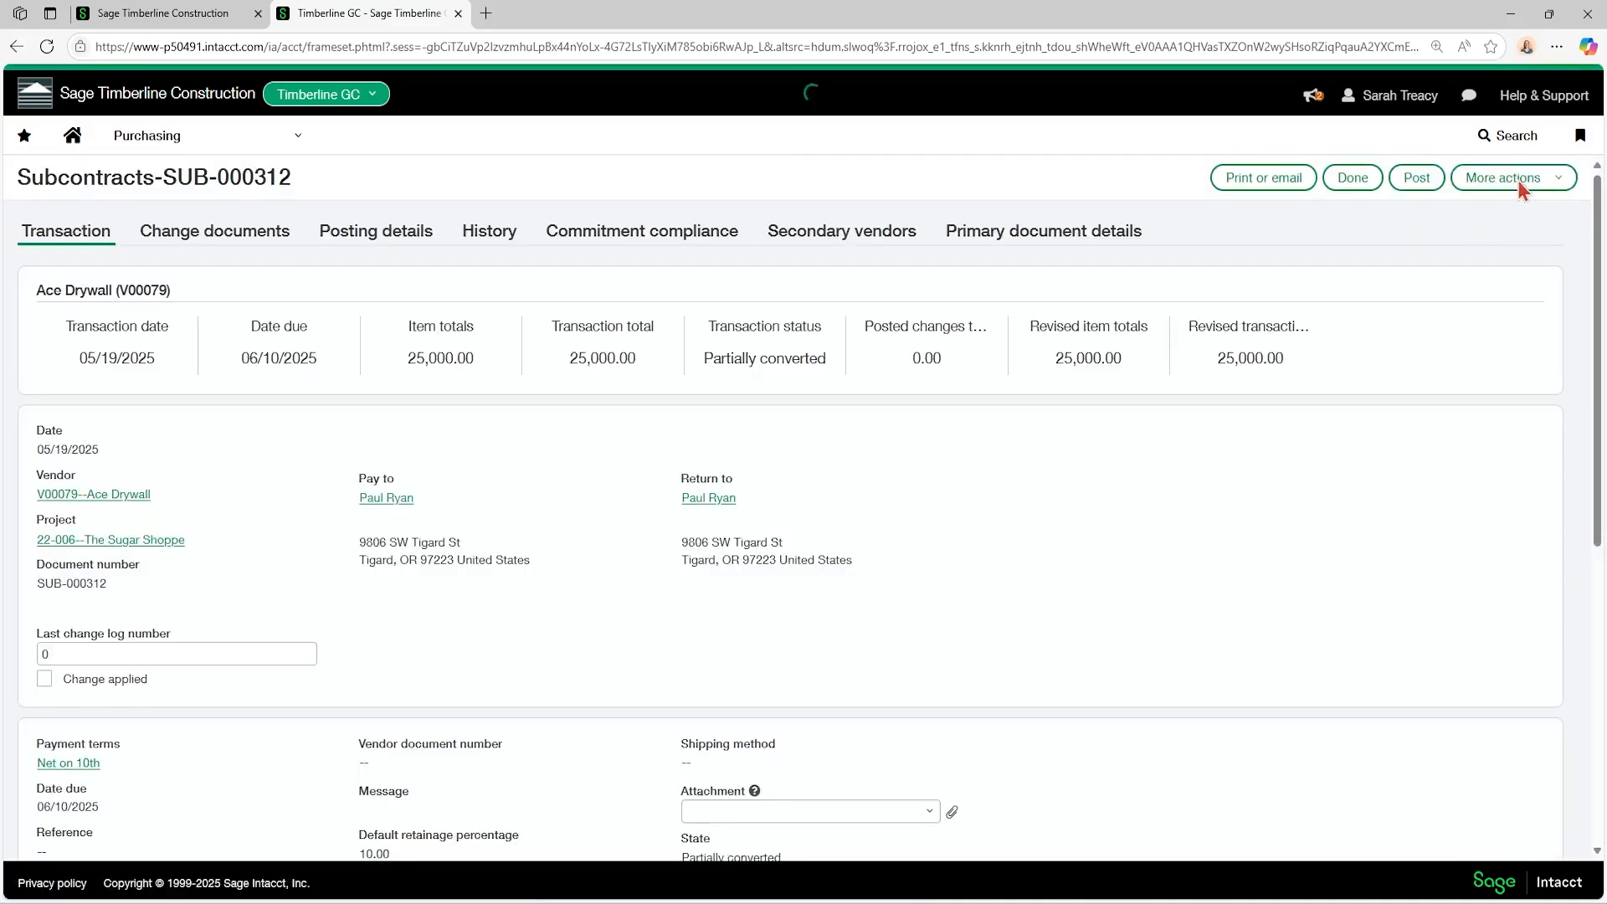
pyautogui.click(1519, 180)
pyautogui.moveTo(1480, 299)
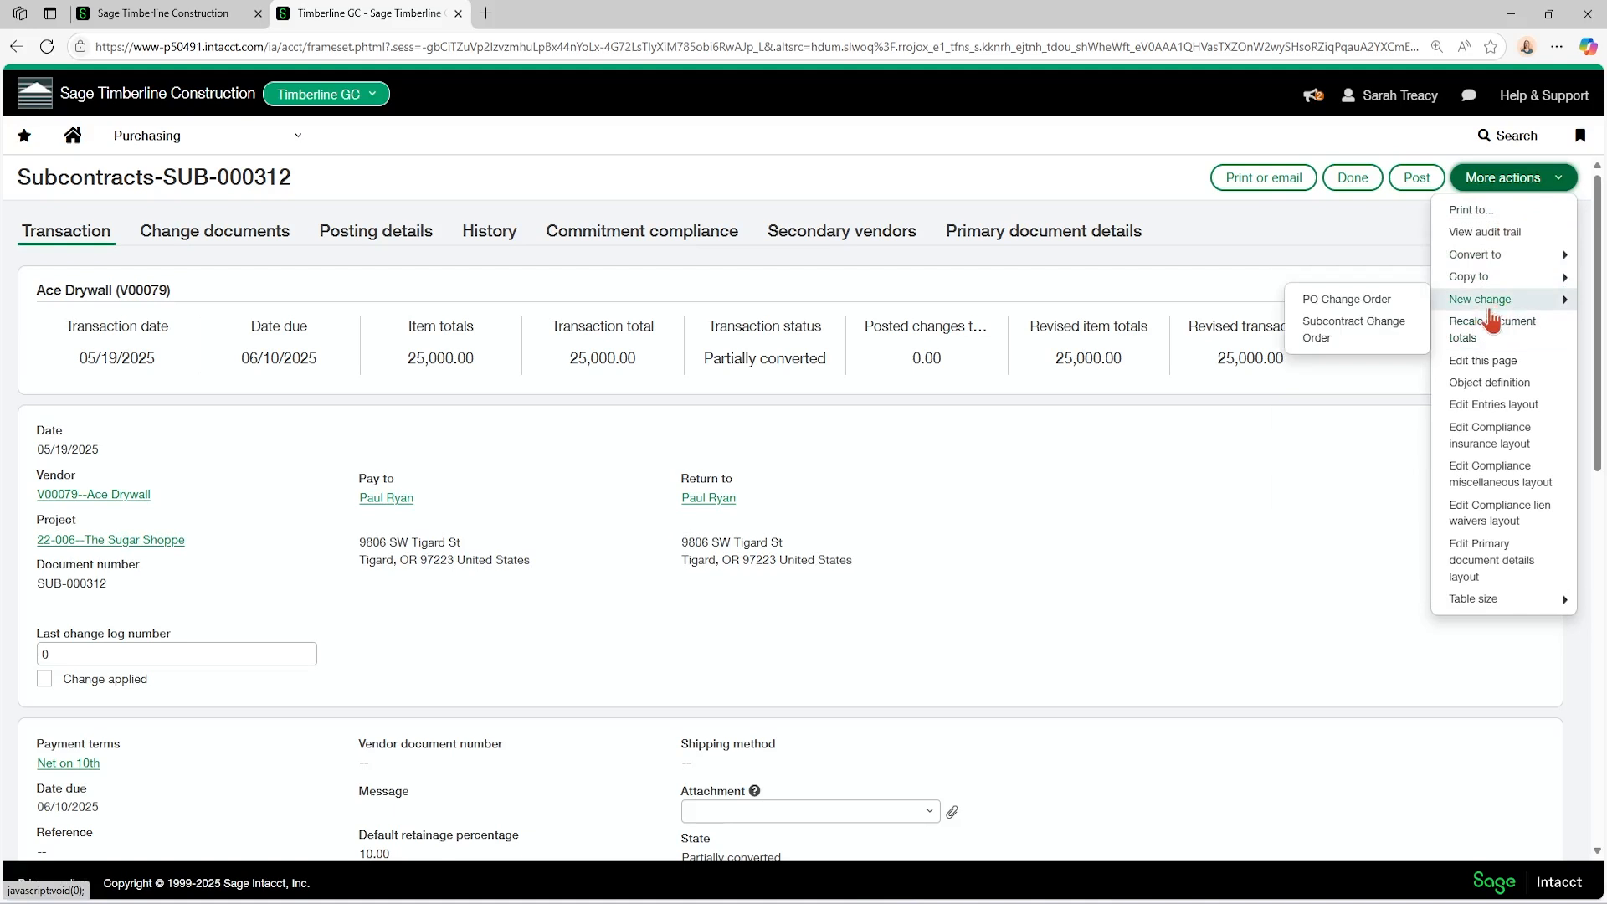
pyautogui.click(1385, 335)
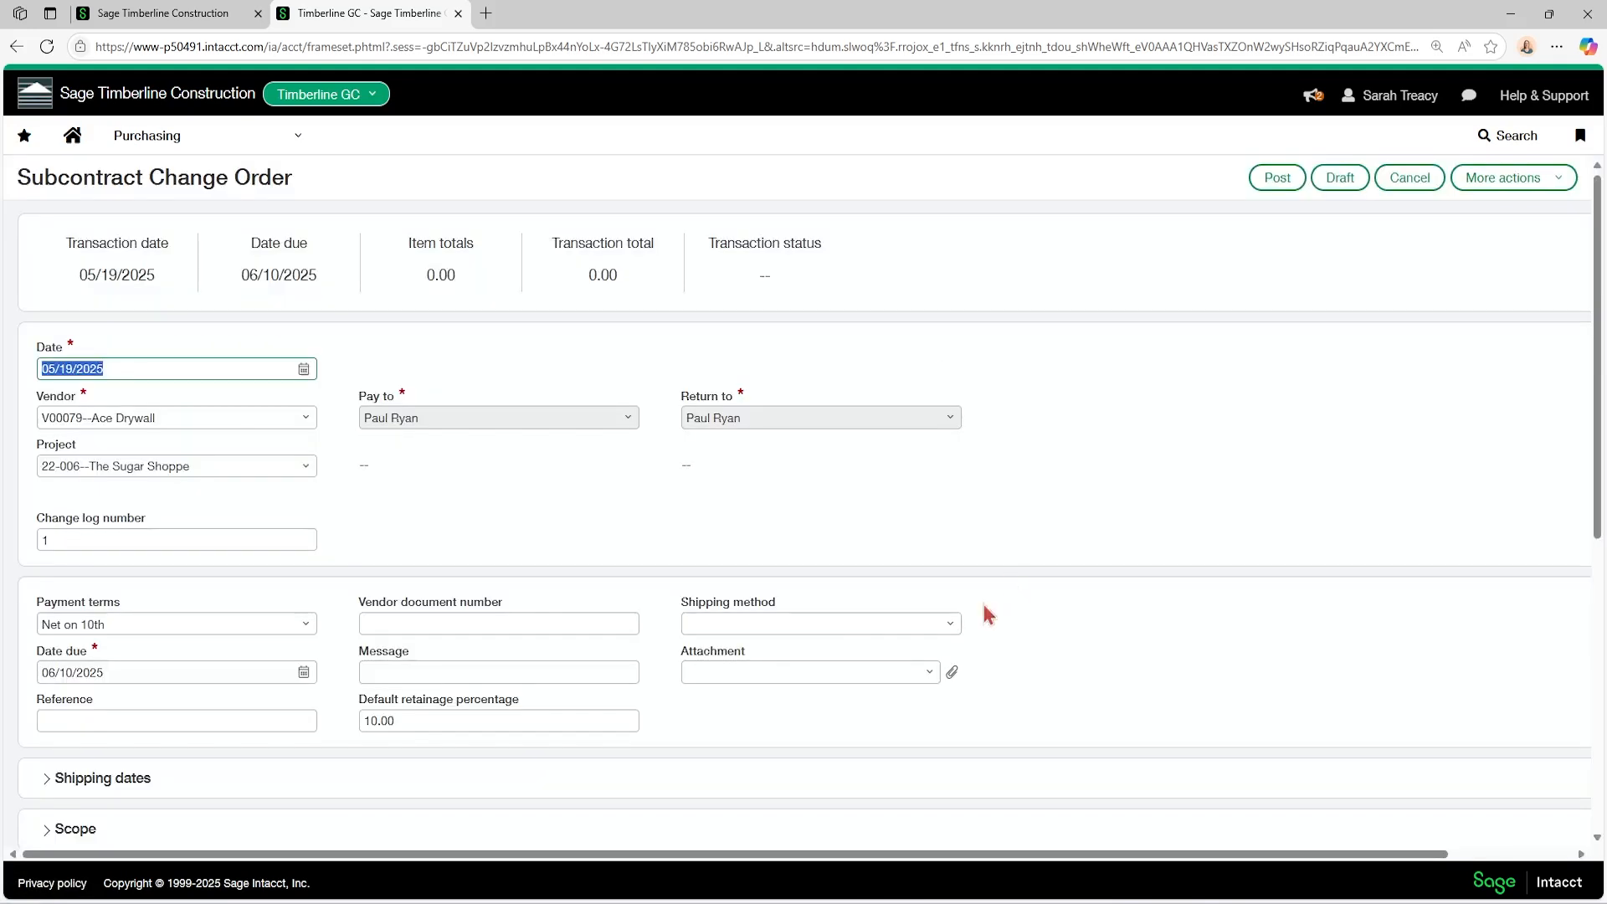
# Set the price of the change order's first entry line to 500.
pyautogui.scroll(-4, 387, 474)
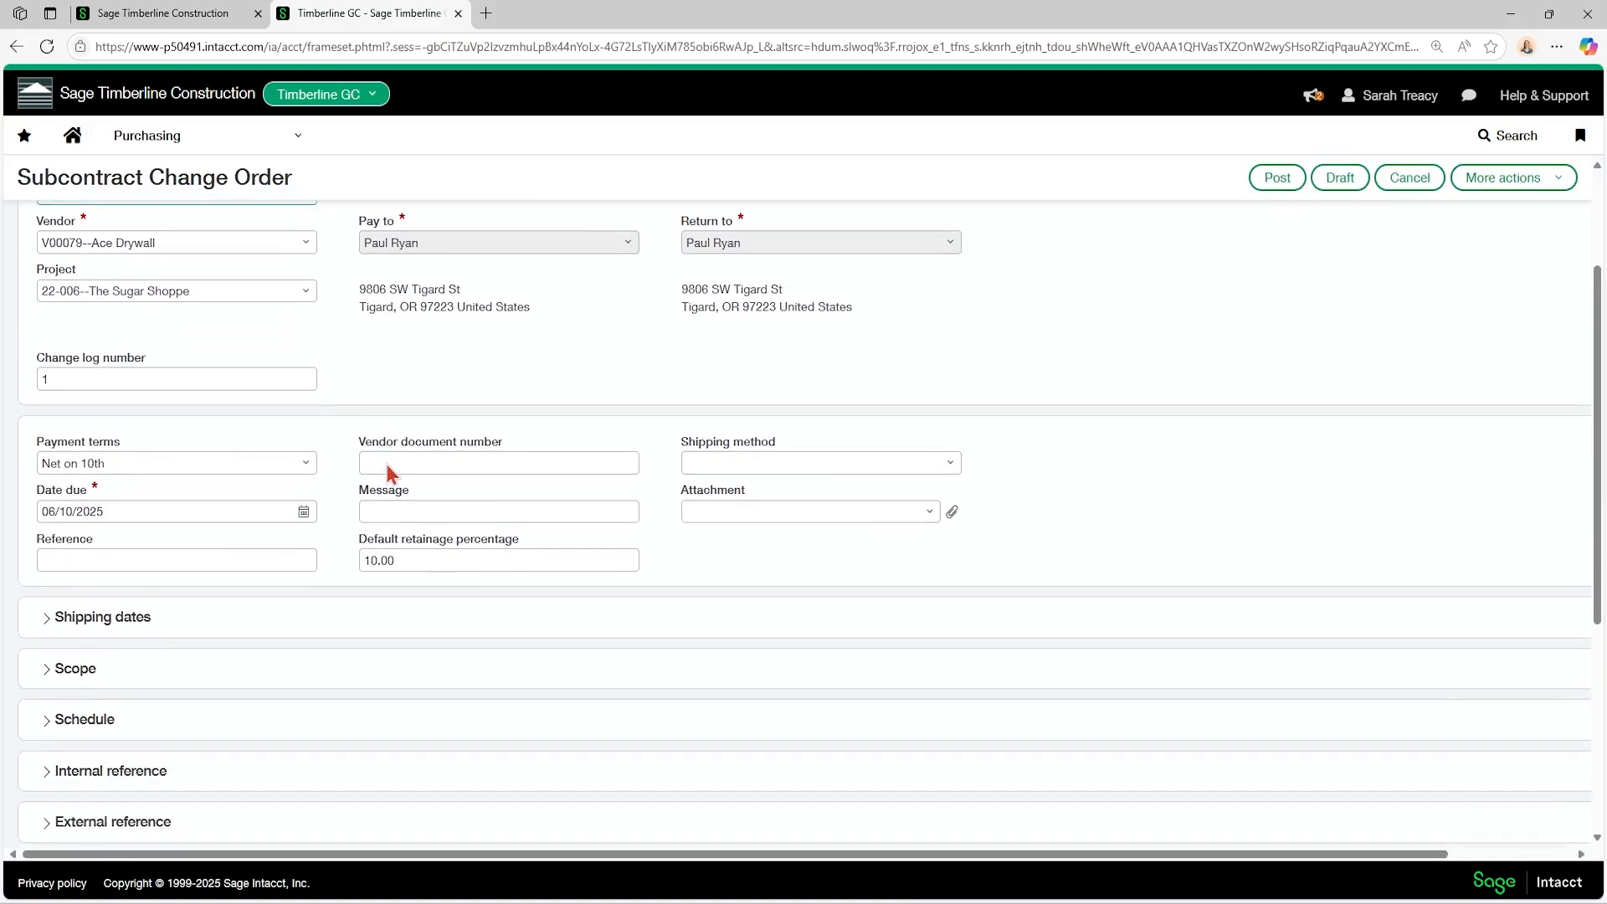
pyautogui.scroll(-3, 386, 462)
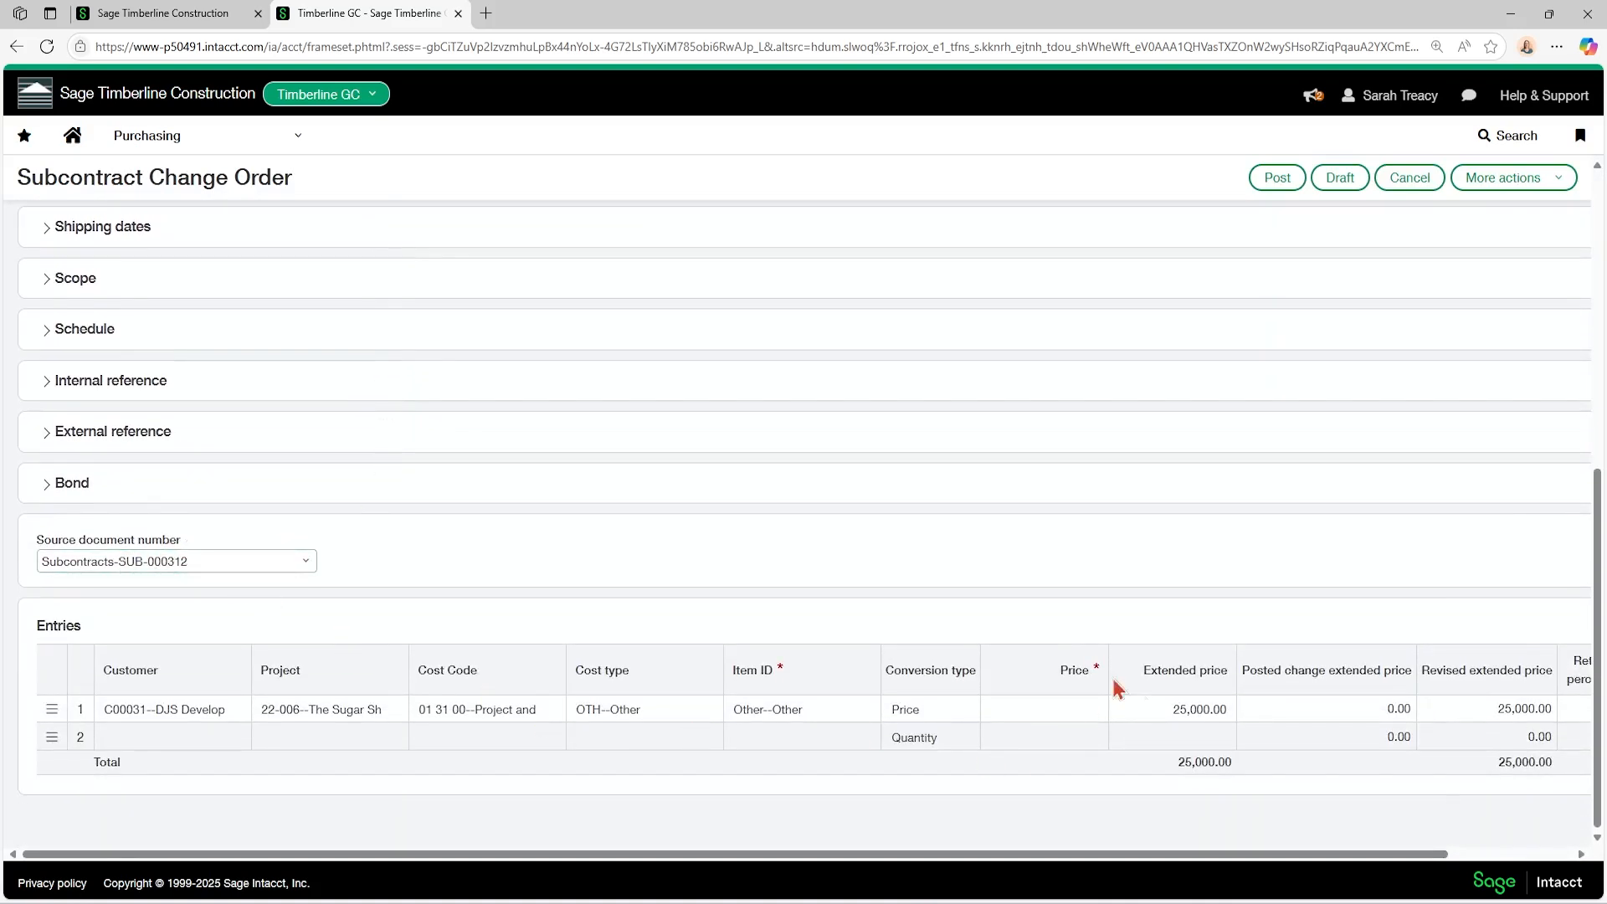
pyautogui.click(1137, 707)
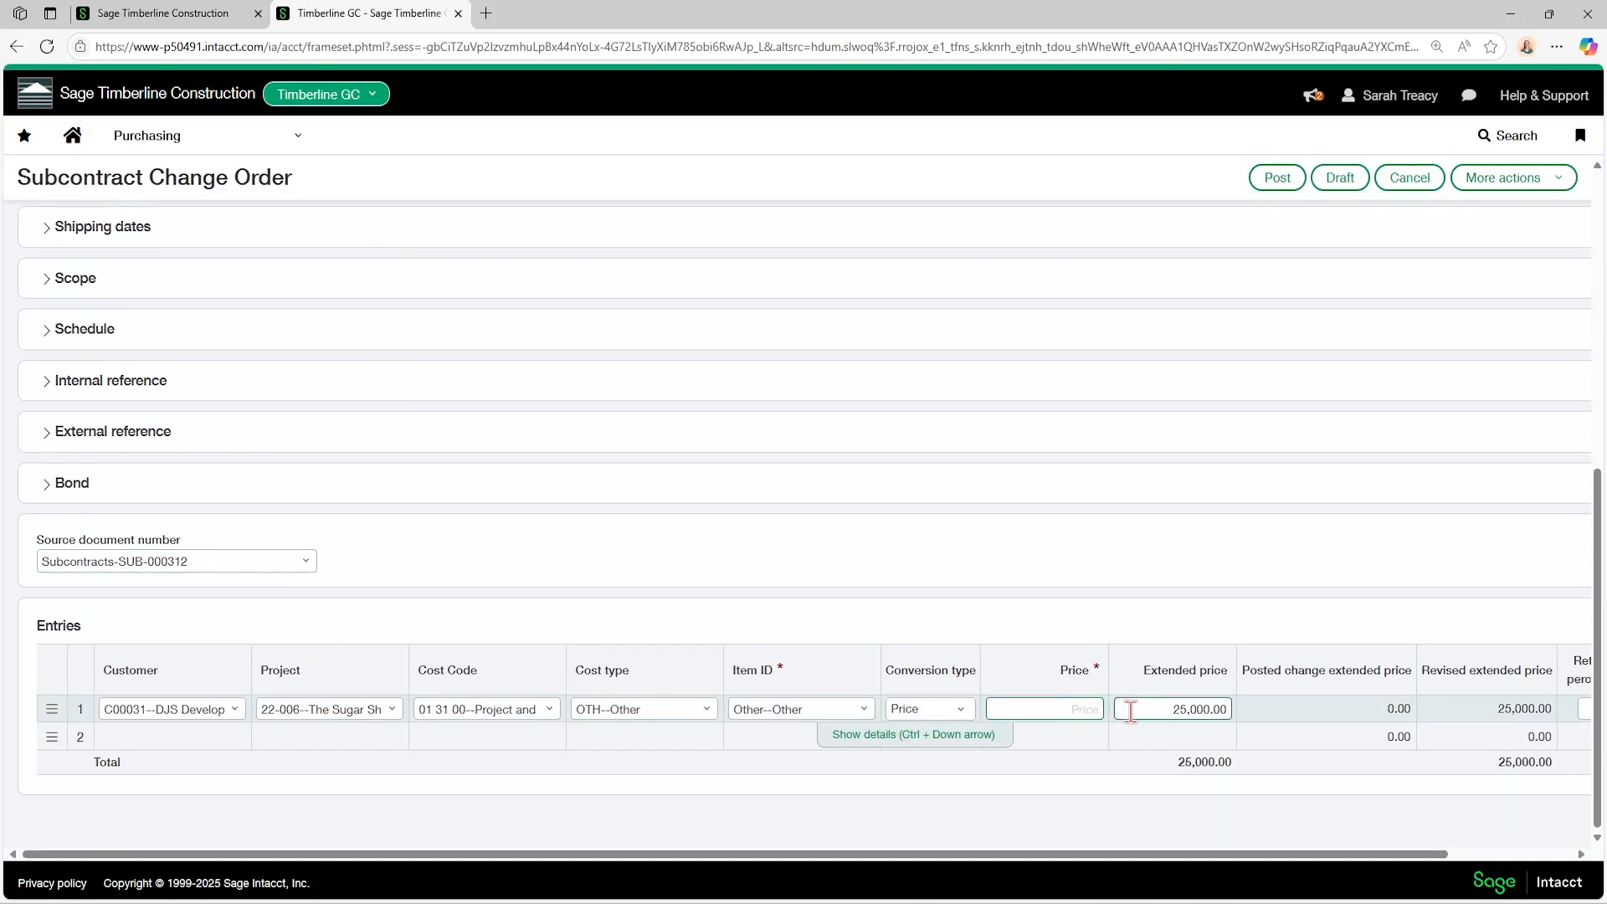
pyautogui.click(1062, 714)
pyautogui.press('Tab')
pyautogui.press('Tab')
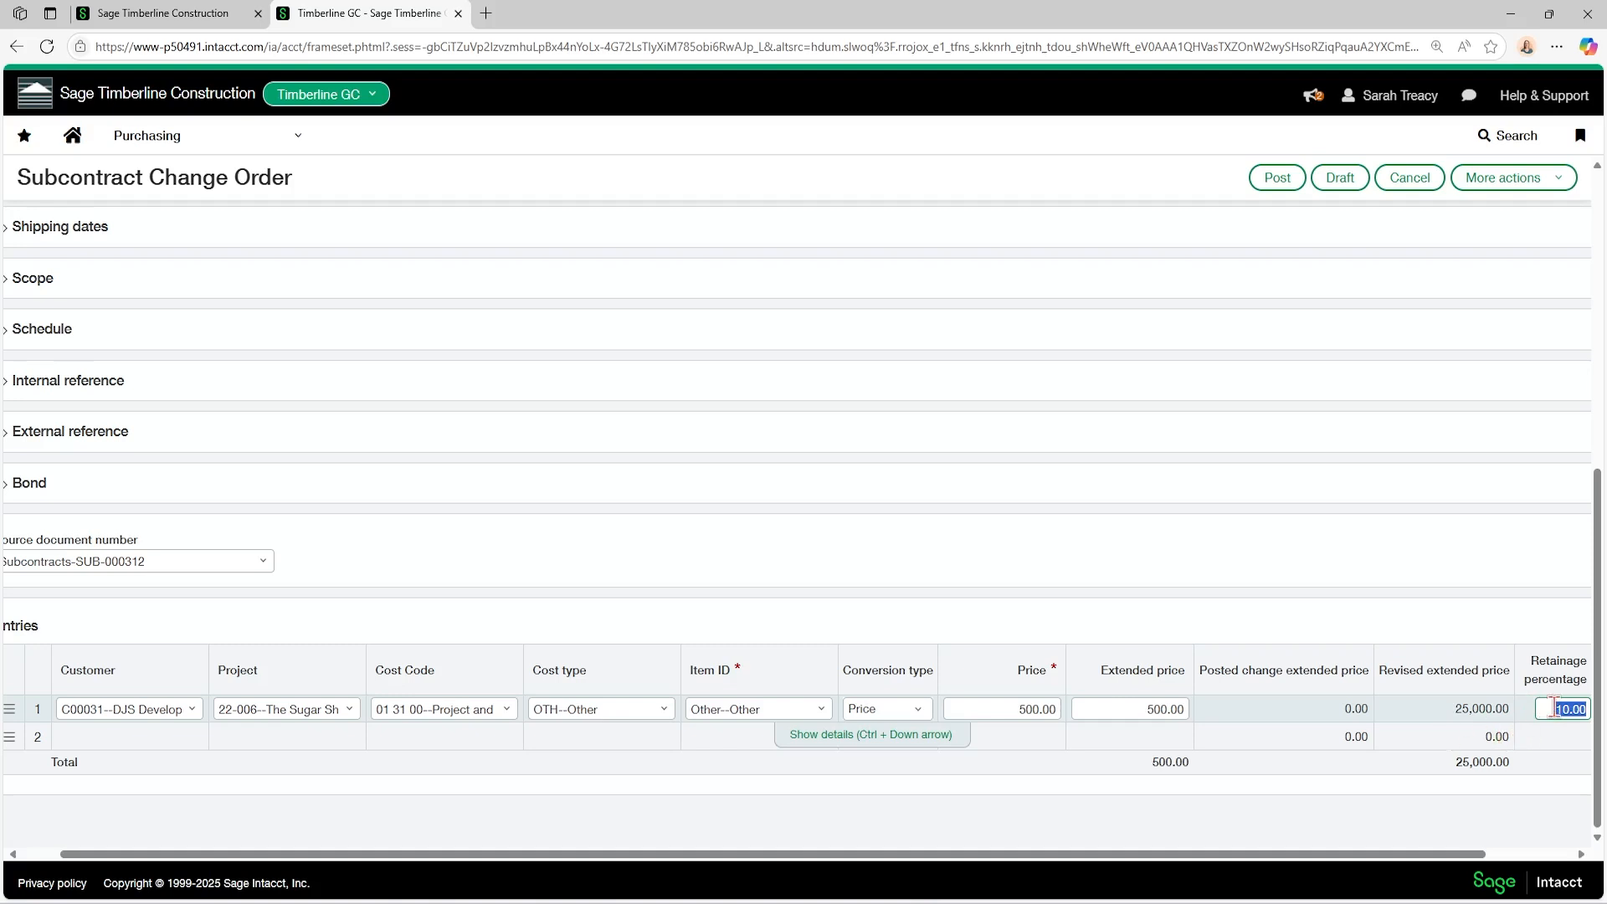
# Post the subcontract change order and return to the list of Subcontracts order transactions in Purchasing.
pyautogui.click(1275, 177)
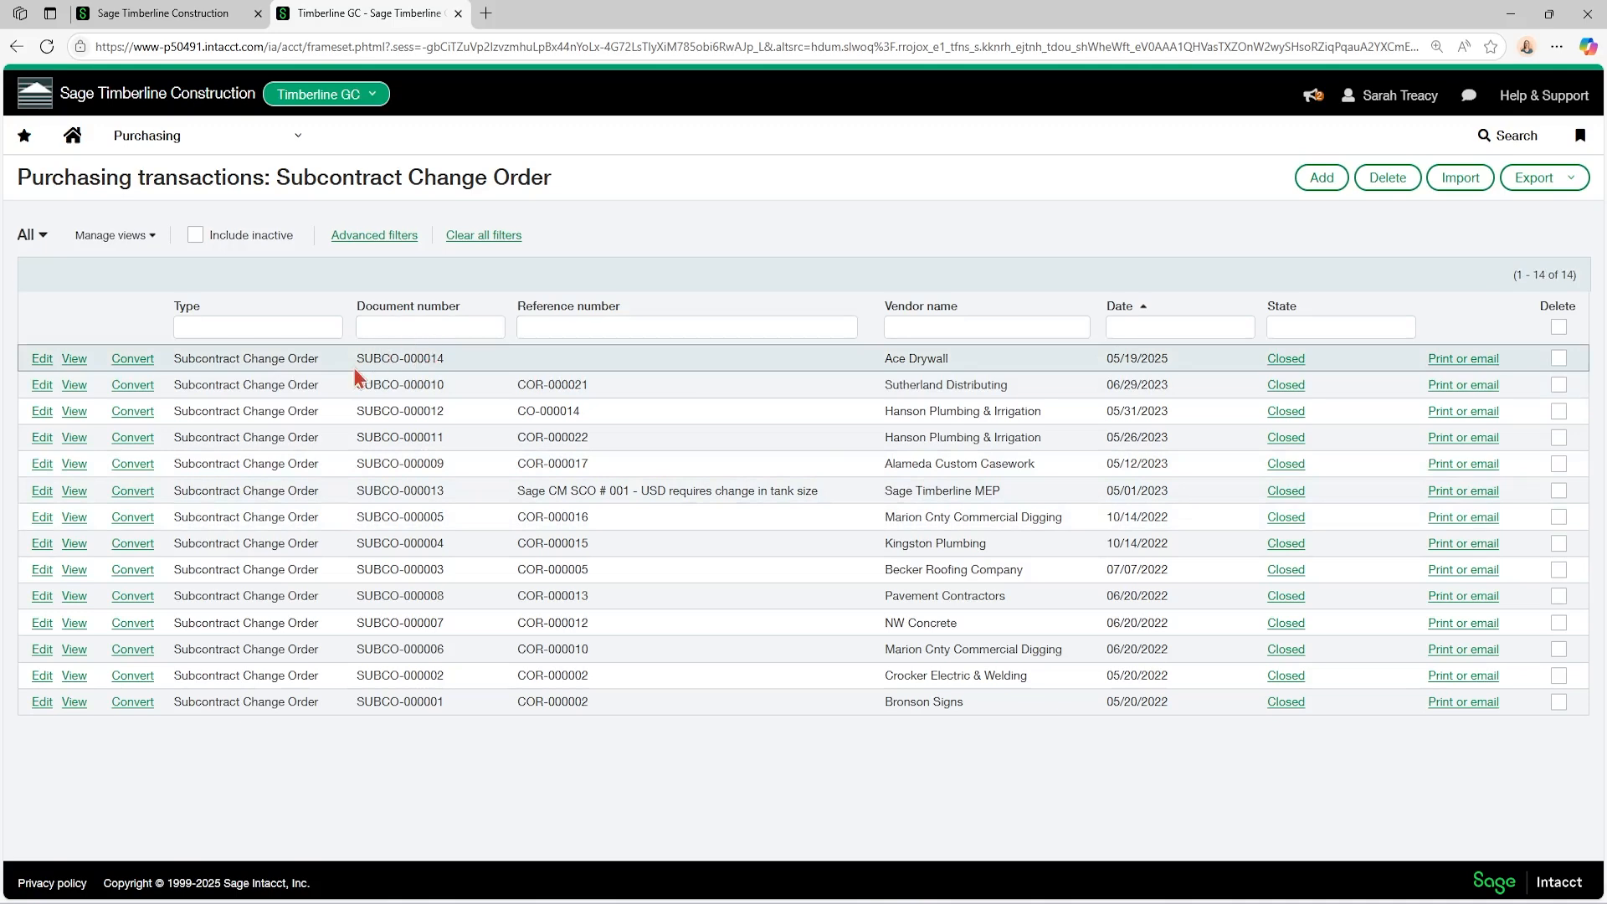
pyautogui.click(176, 136)
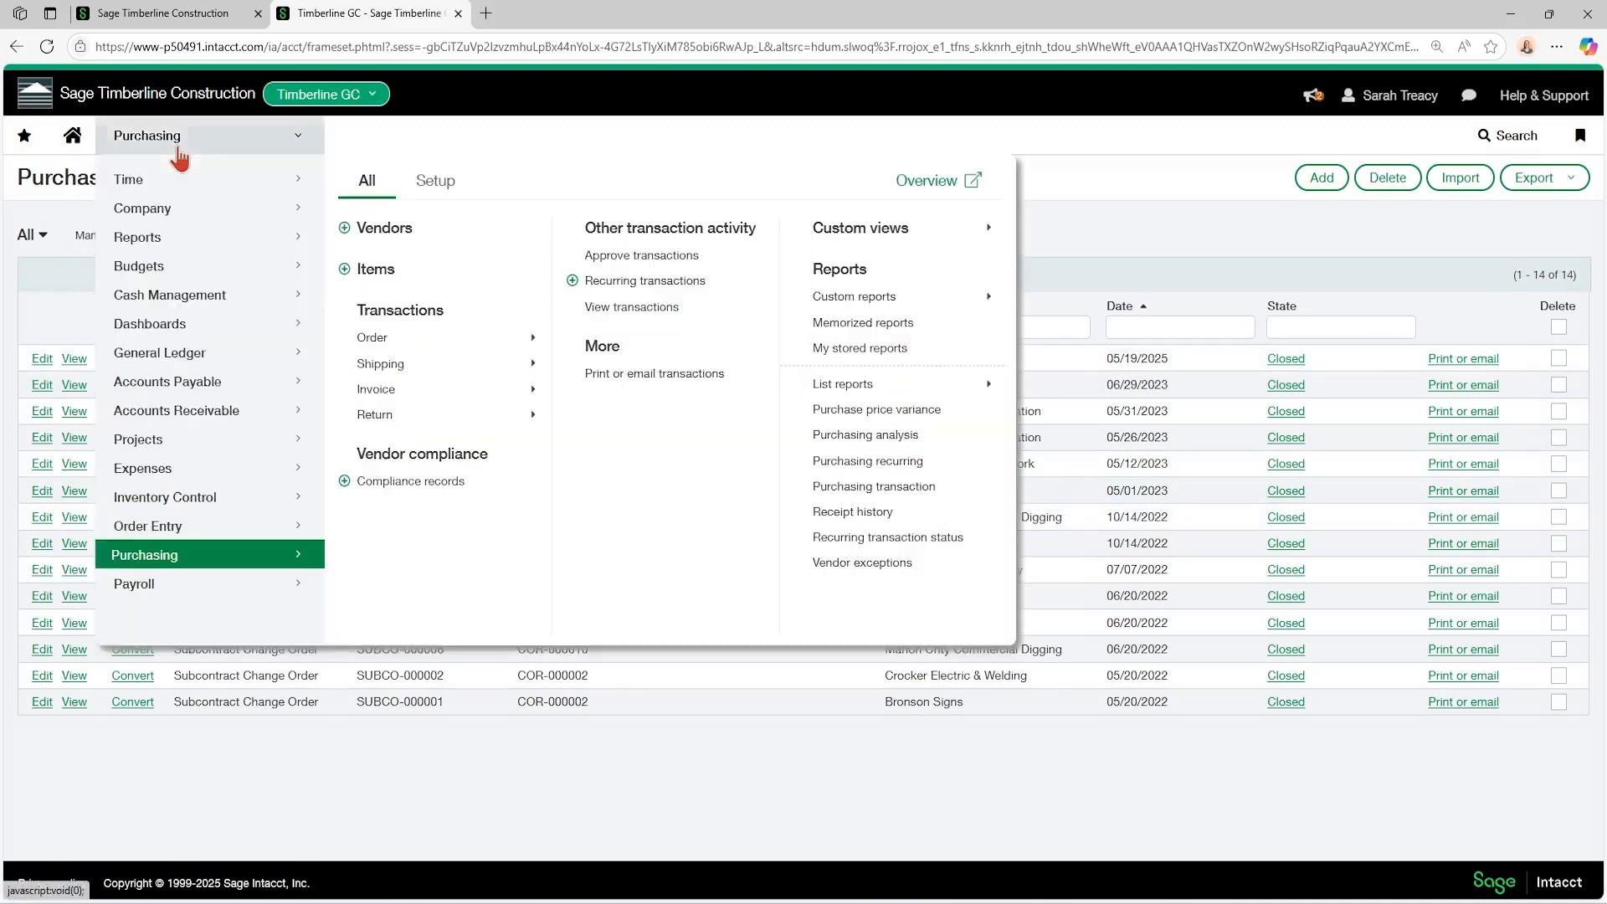
pyautogui.moveTo(377, 337)
pyautogui.click(630, 423)
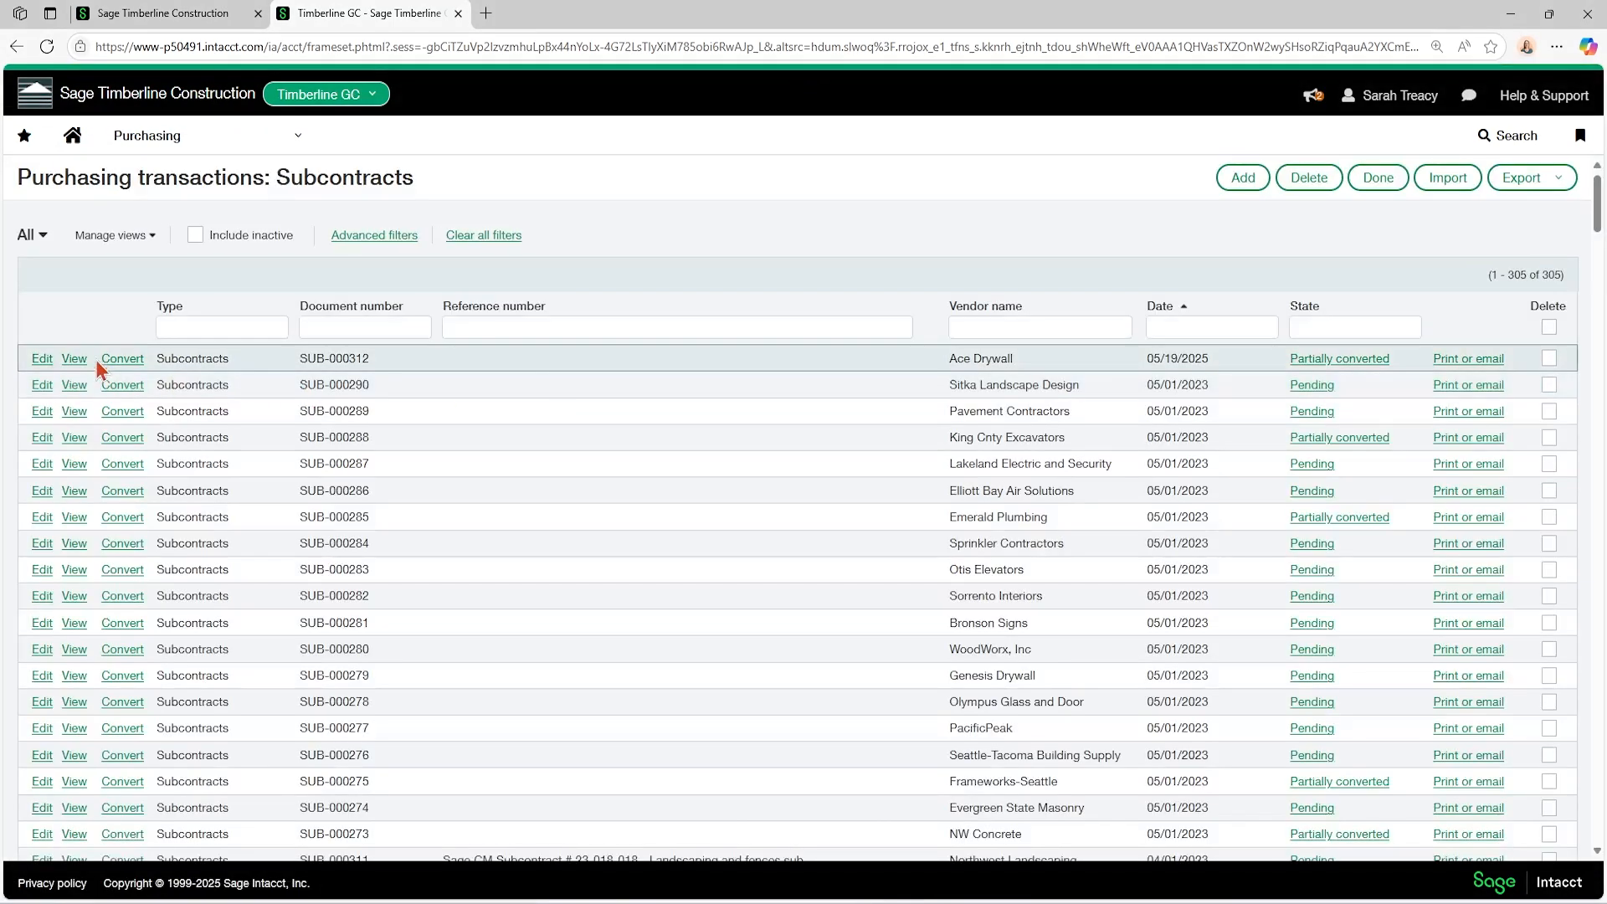
# View the Ace Drywall subcontract dated 05/19/2025 and examine its change documents and revised transaction totals.
pyautogui.click(79, 361)
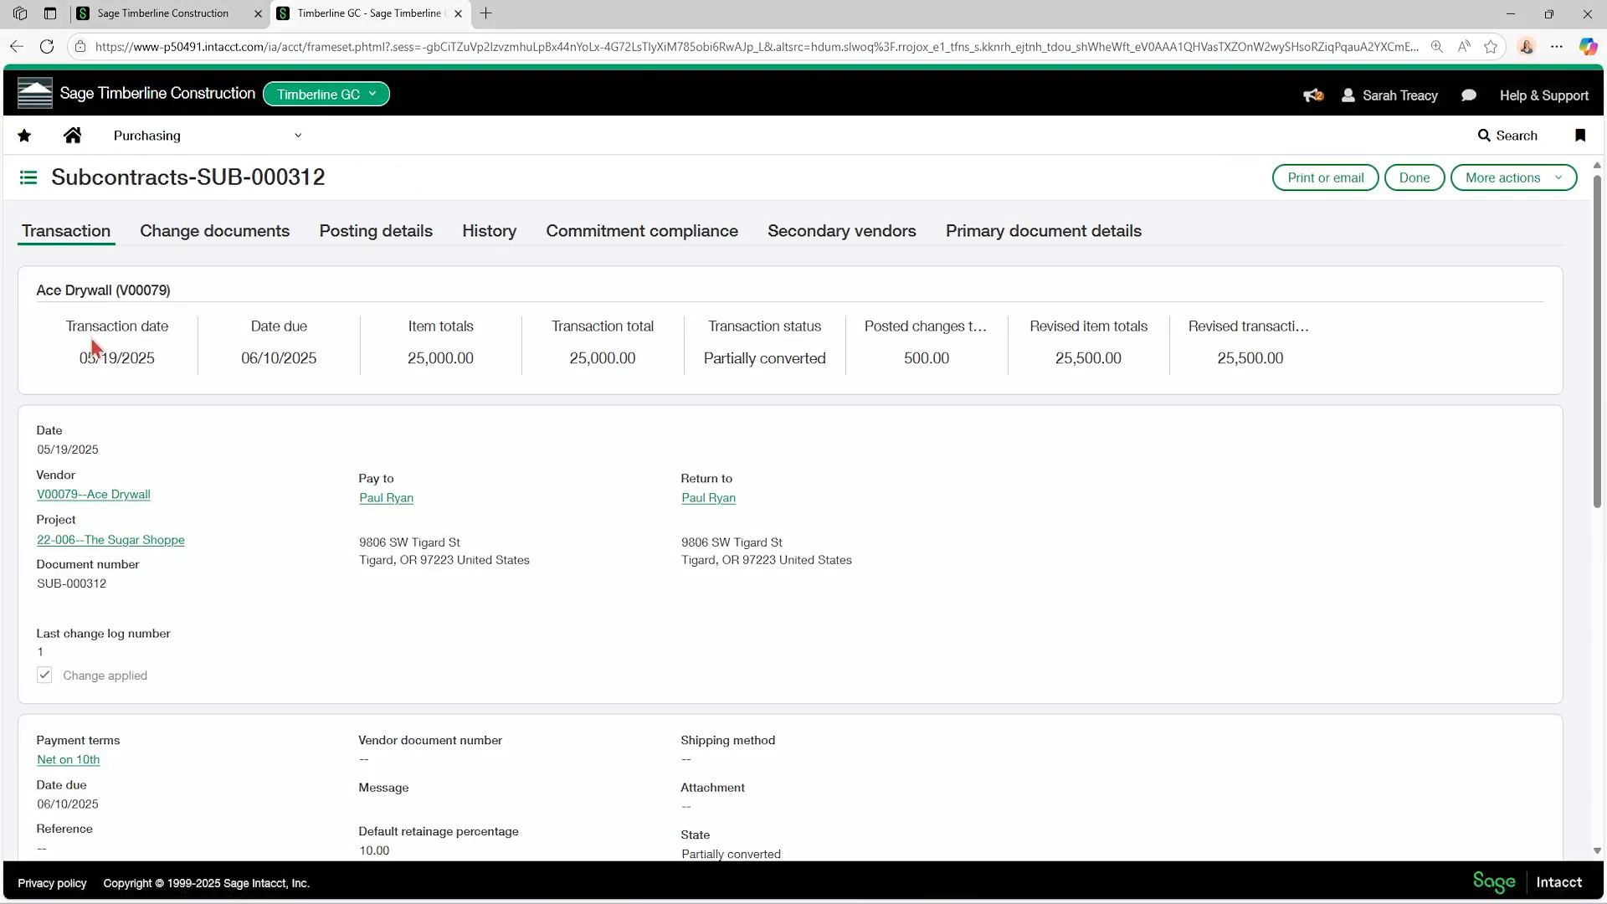
pyautogui.click(204, 238)
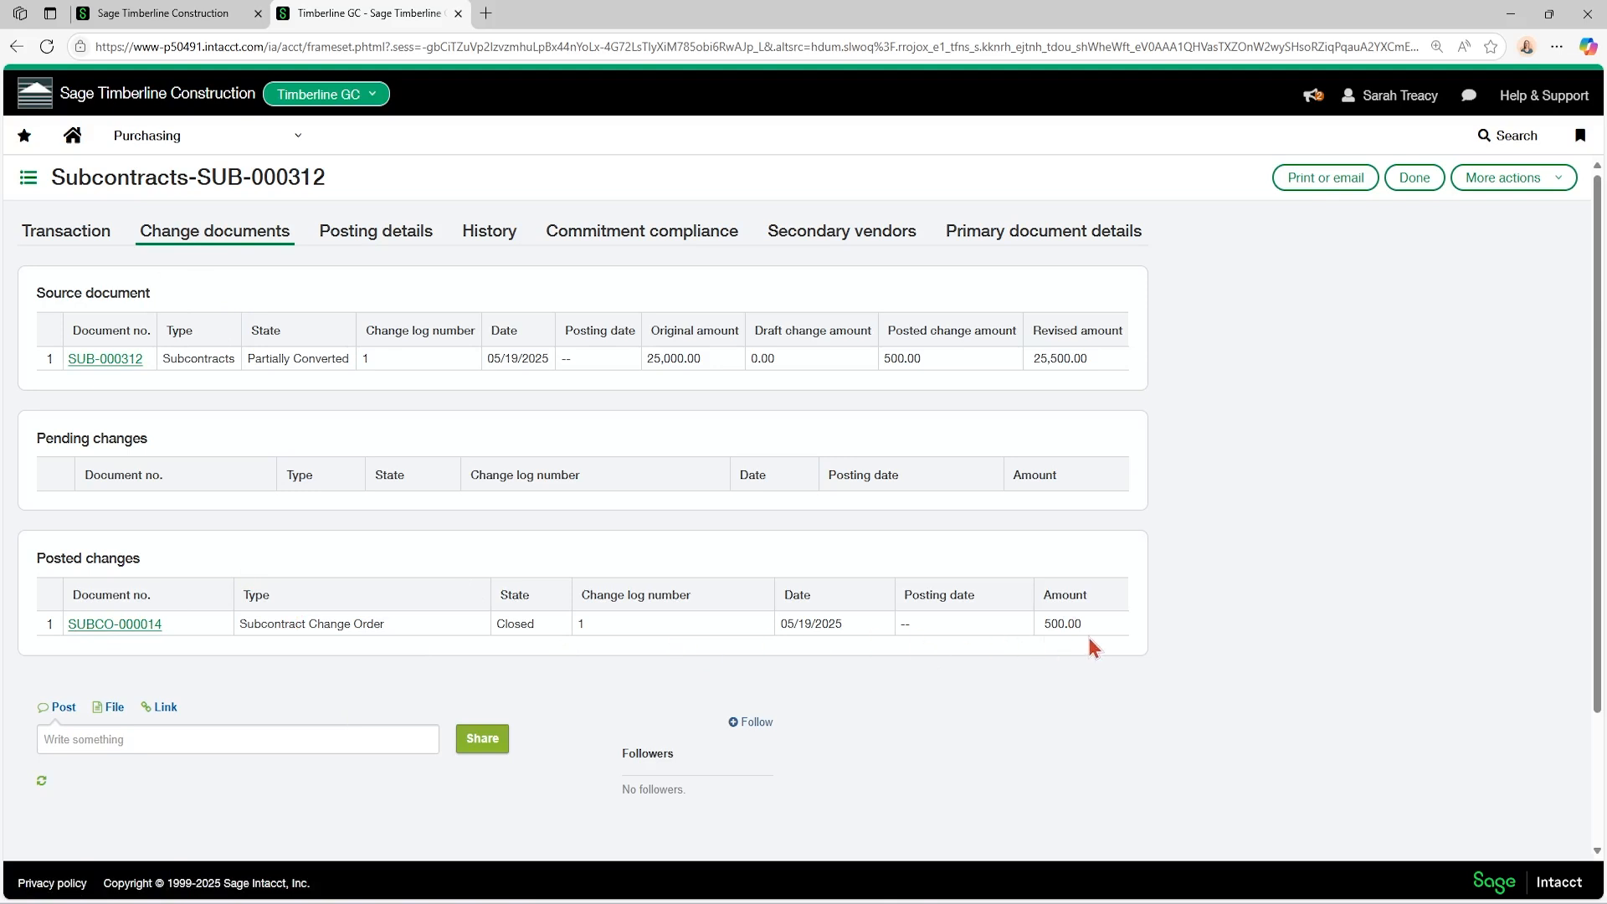
pyautogui.click(92, 241)
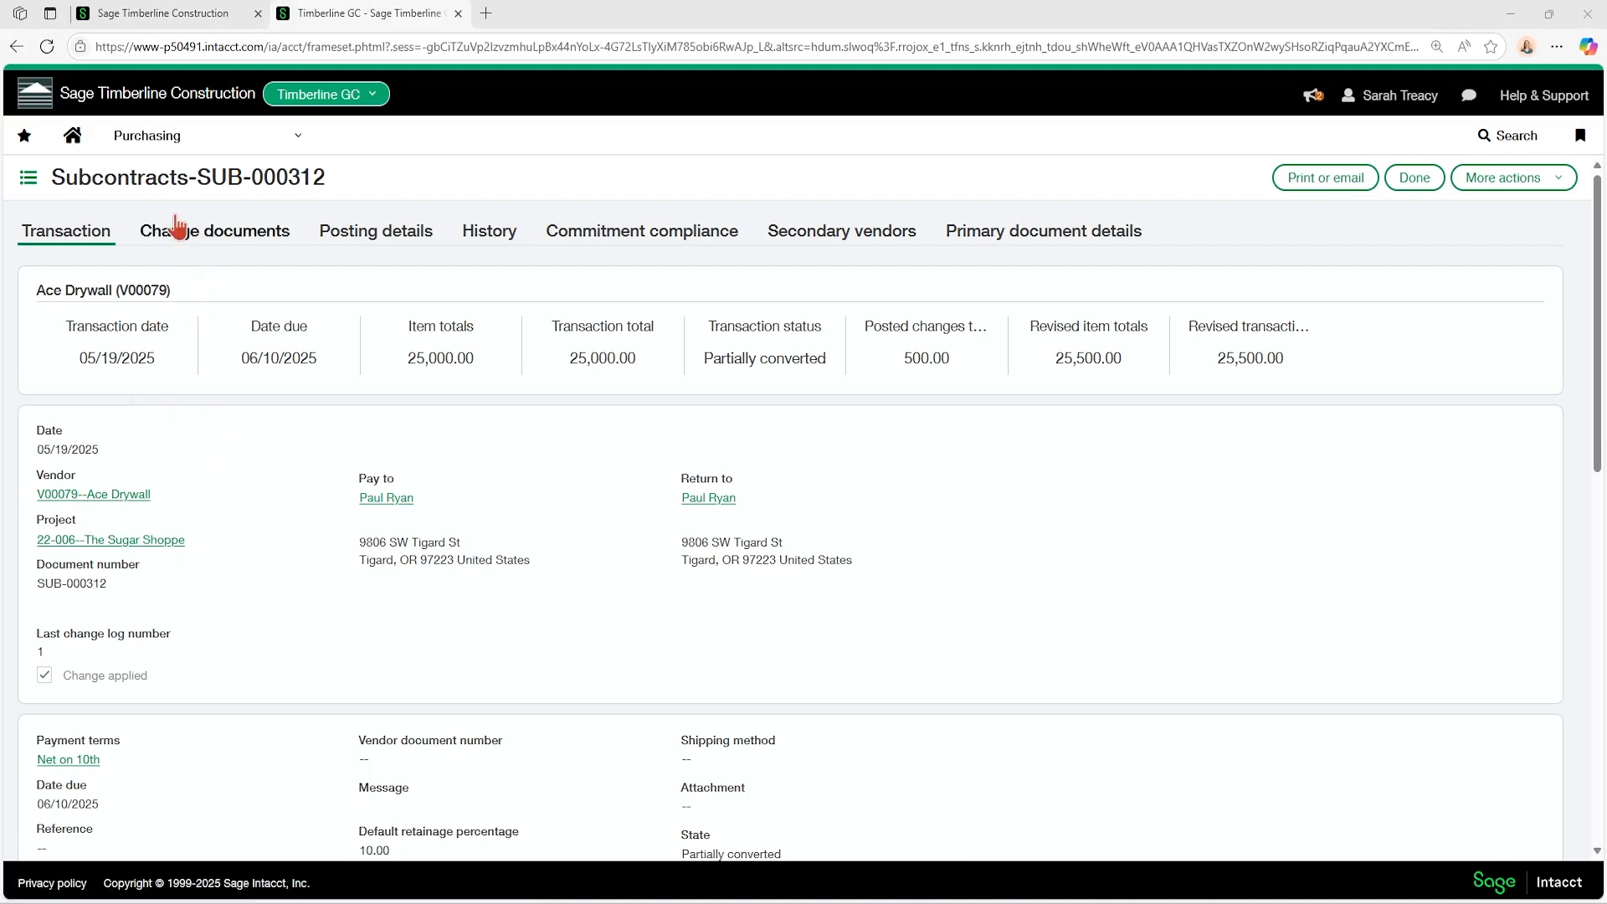
# Open The Sugar Shoppe project, 22-006, for editing from the Projects list.
pyautogui.click(176, 149)
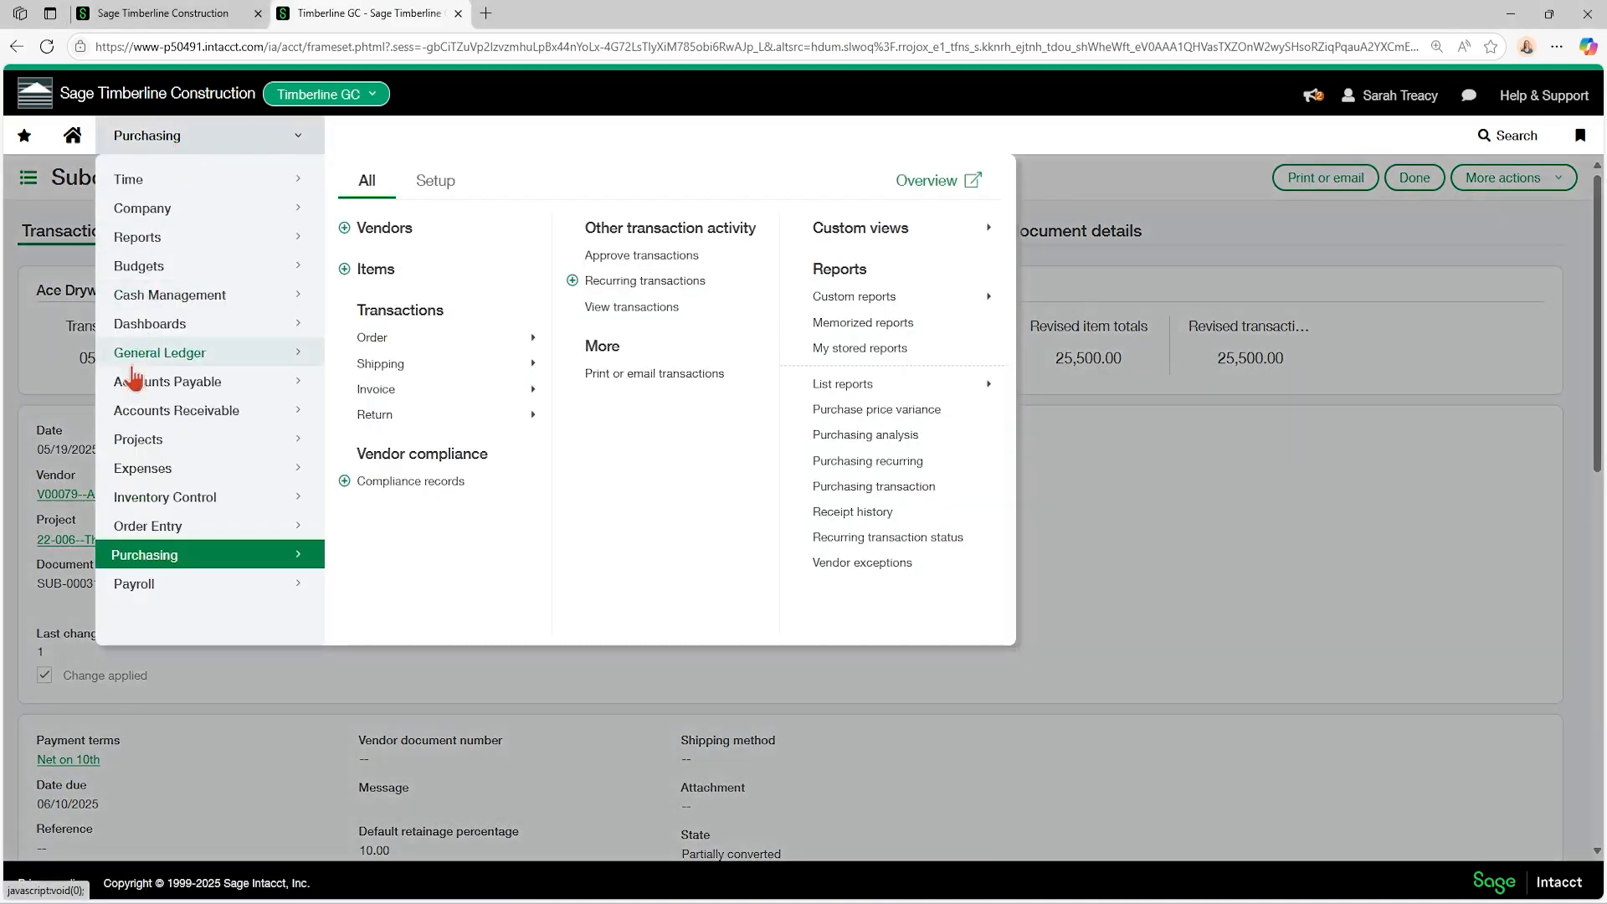
pyautogui.moveTo(142, 439)
pyautogui.click(386, 231)
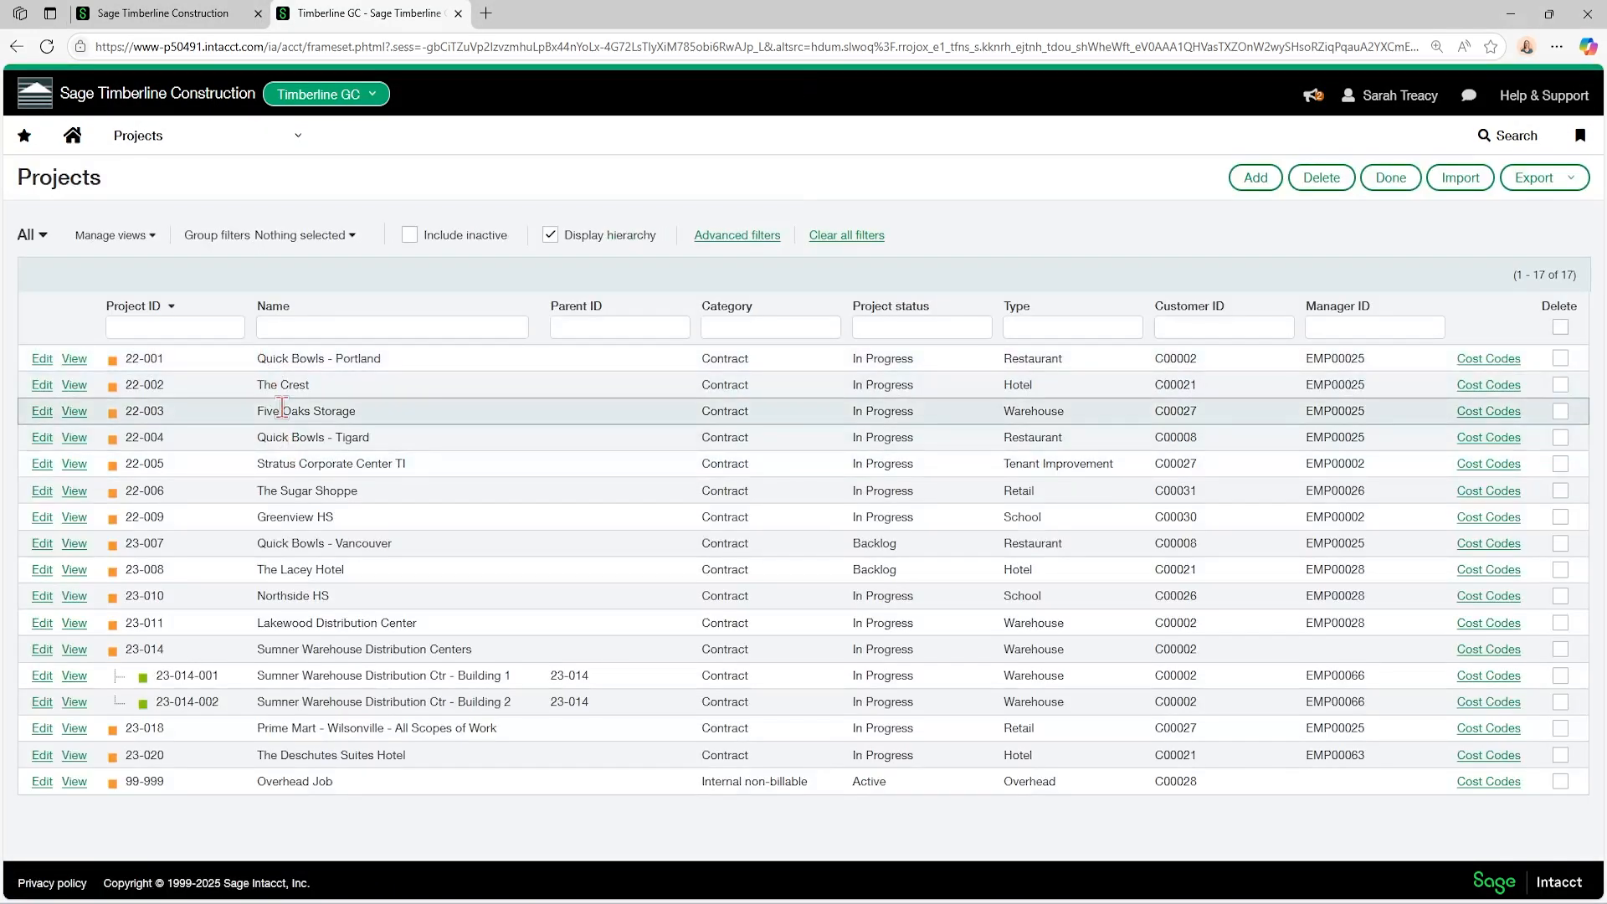
pyautogui.click(41, 492)
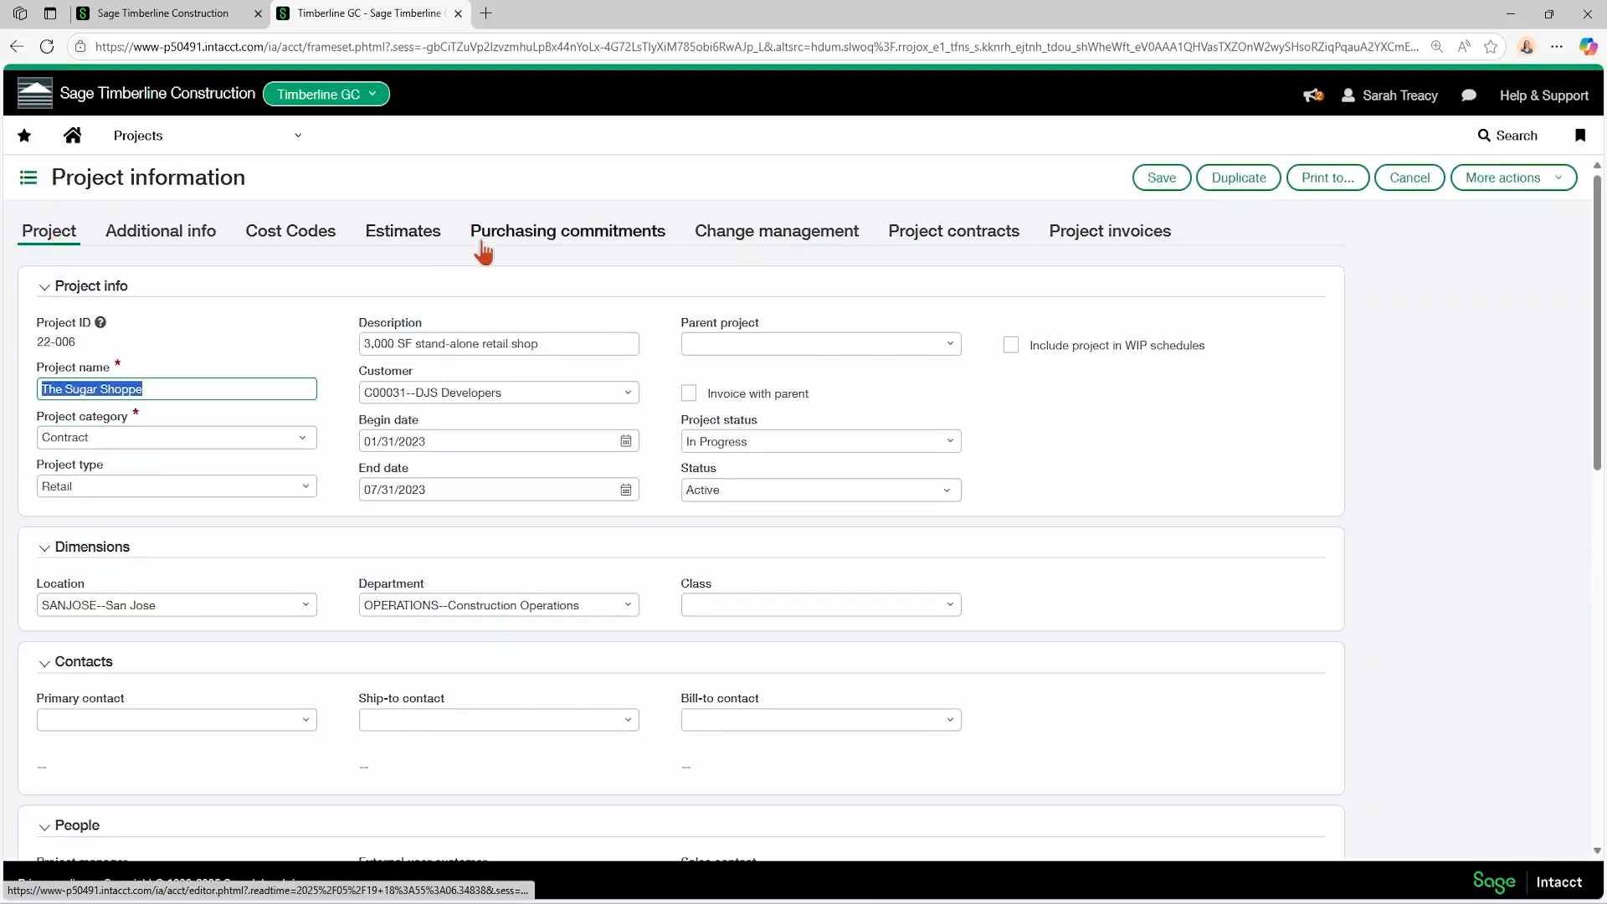
# Examine The Sugar Shoppe's purchasing commitments, including the amounts, retainage and balance for the 05/19/2025 Ace Drywall subcontract.
pyautogui.click(540, 243)
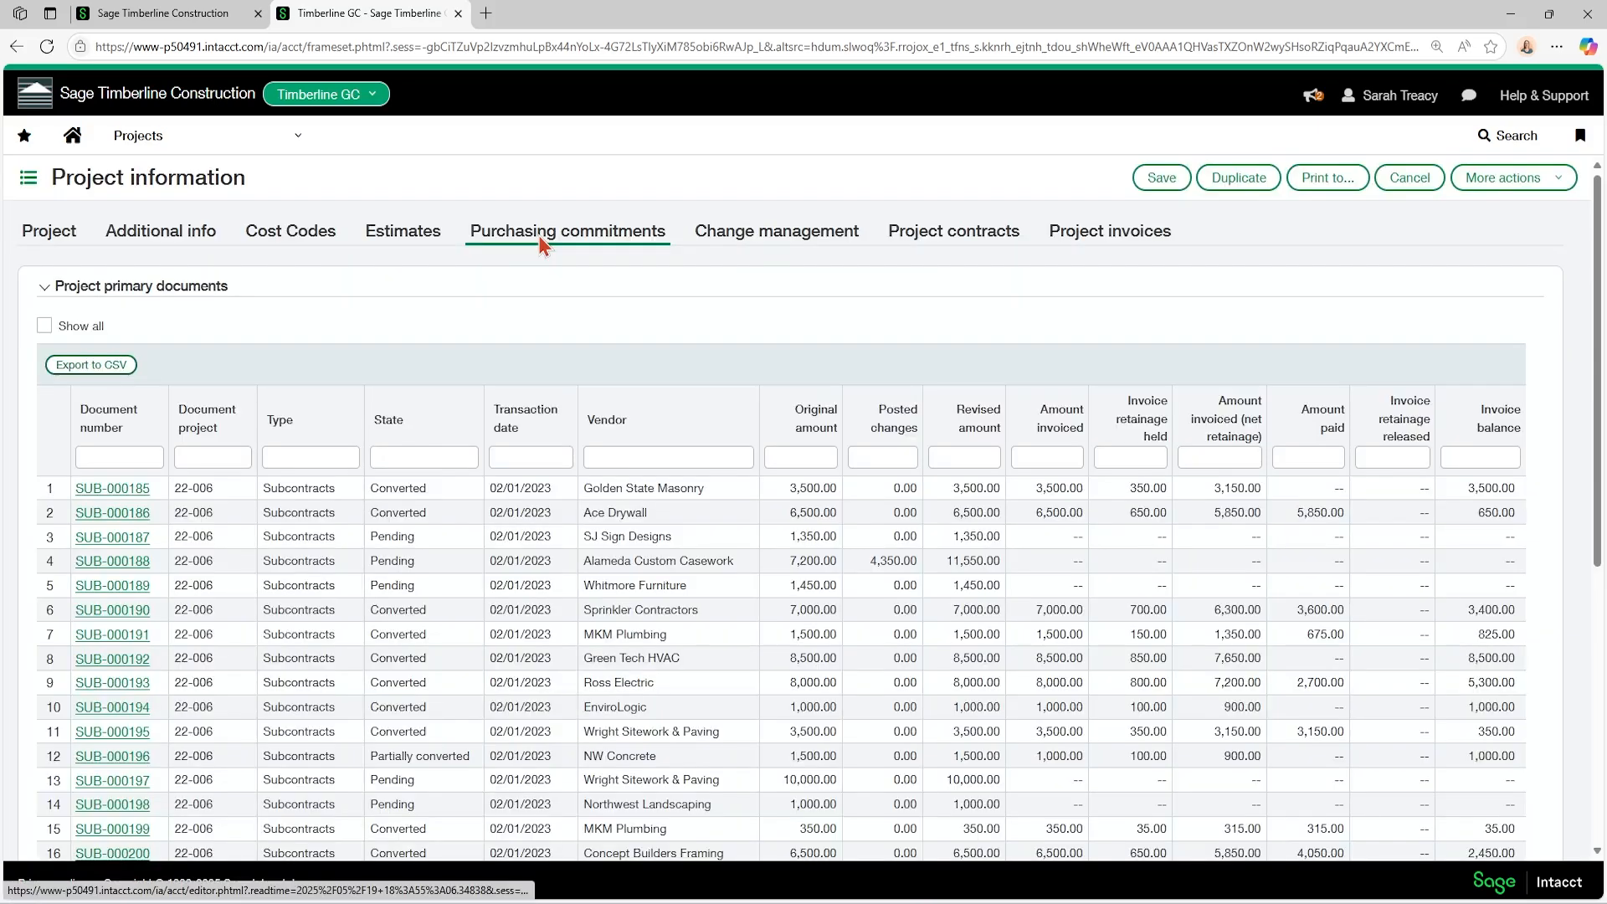
pyautogui.scroll(-2, 480, 320)
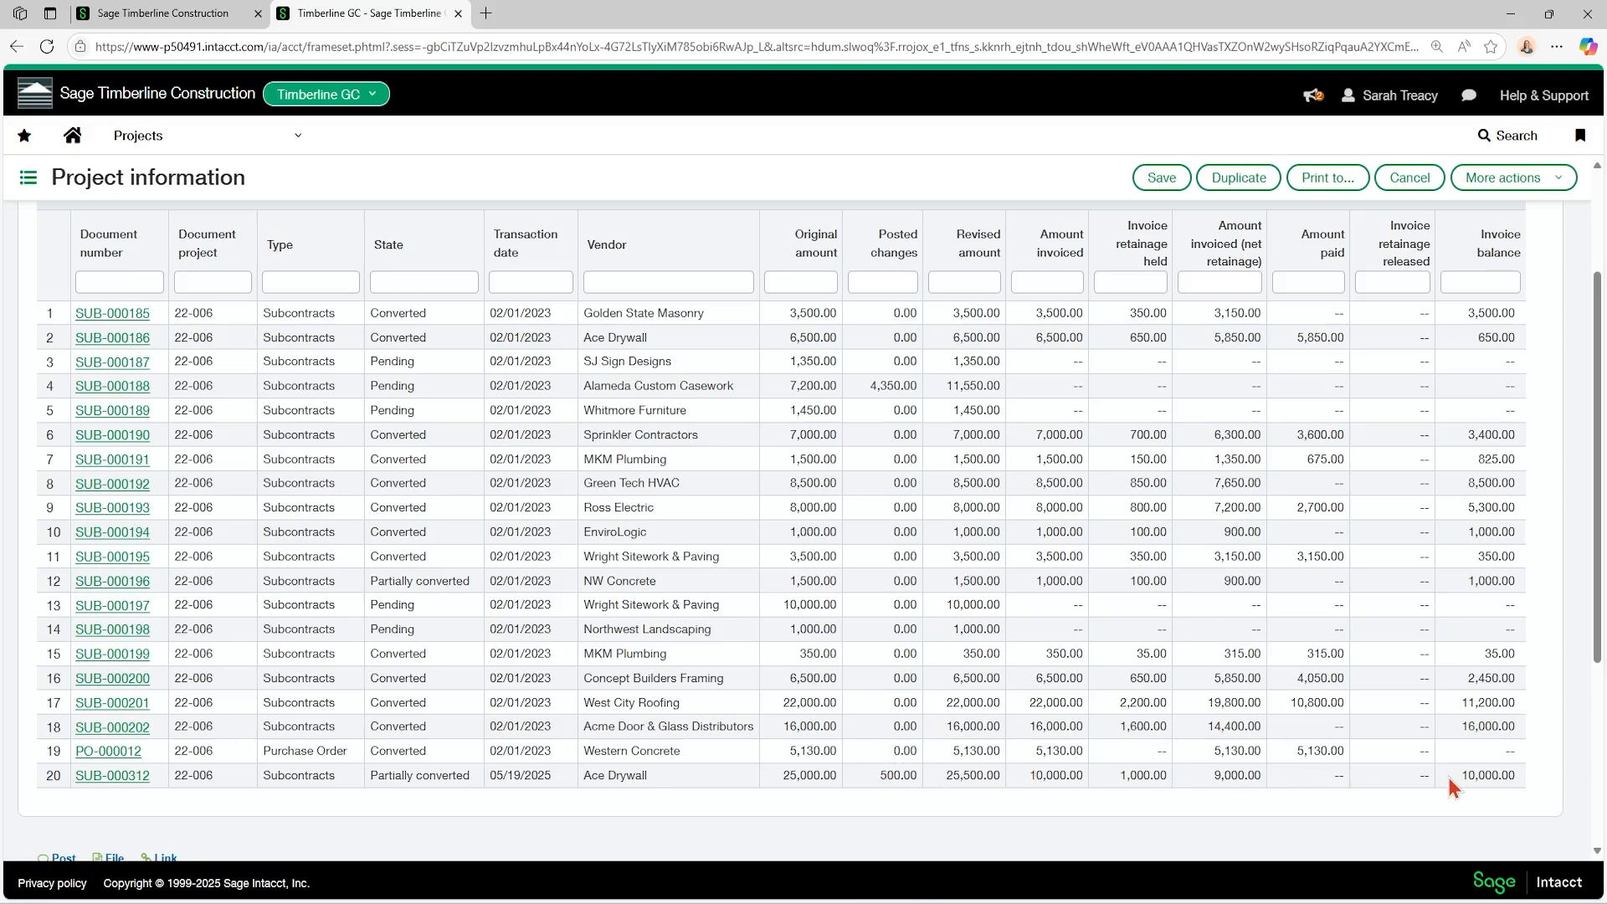
pyautogui.scroll(3, 1423, 777)
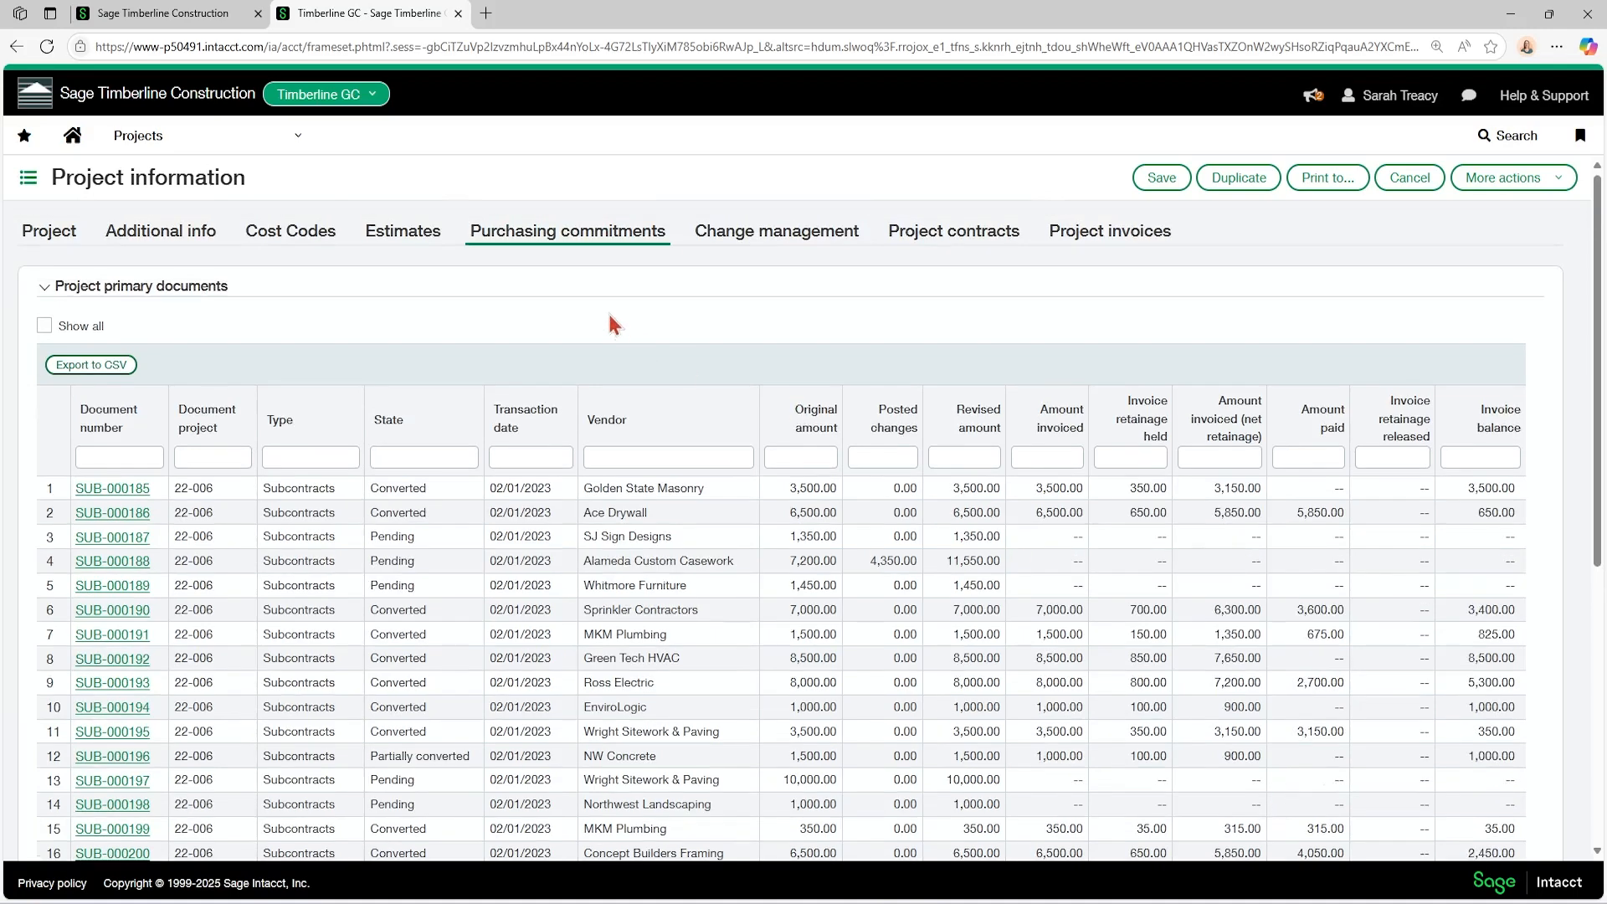
pyautogui.scroll(-2, 614, 318)
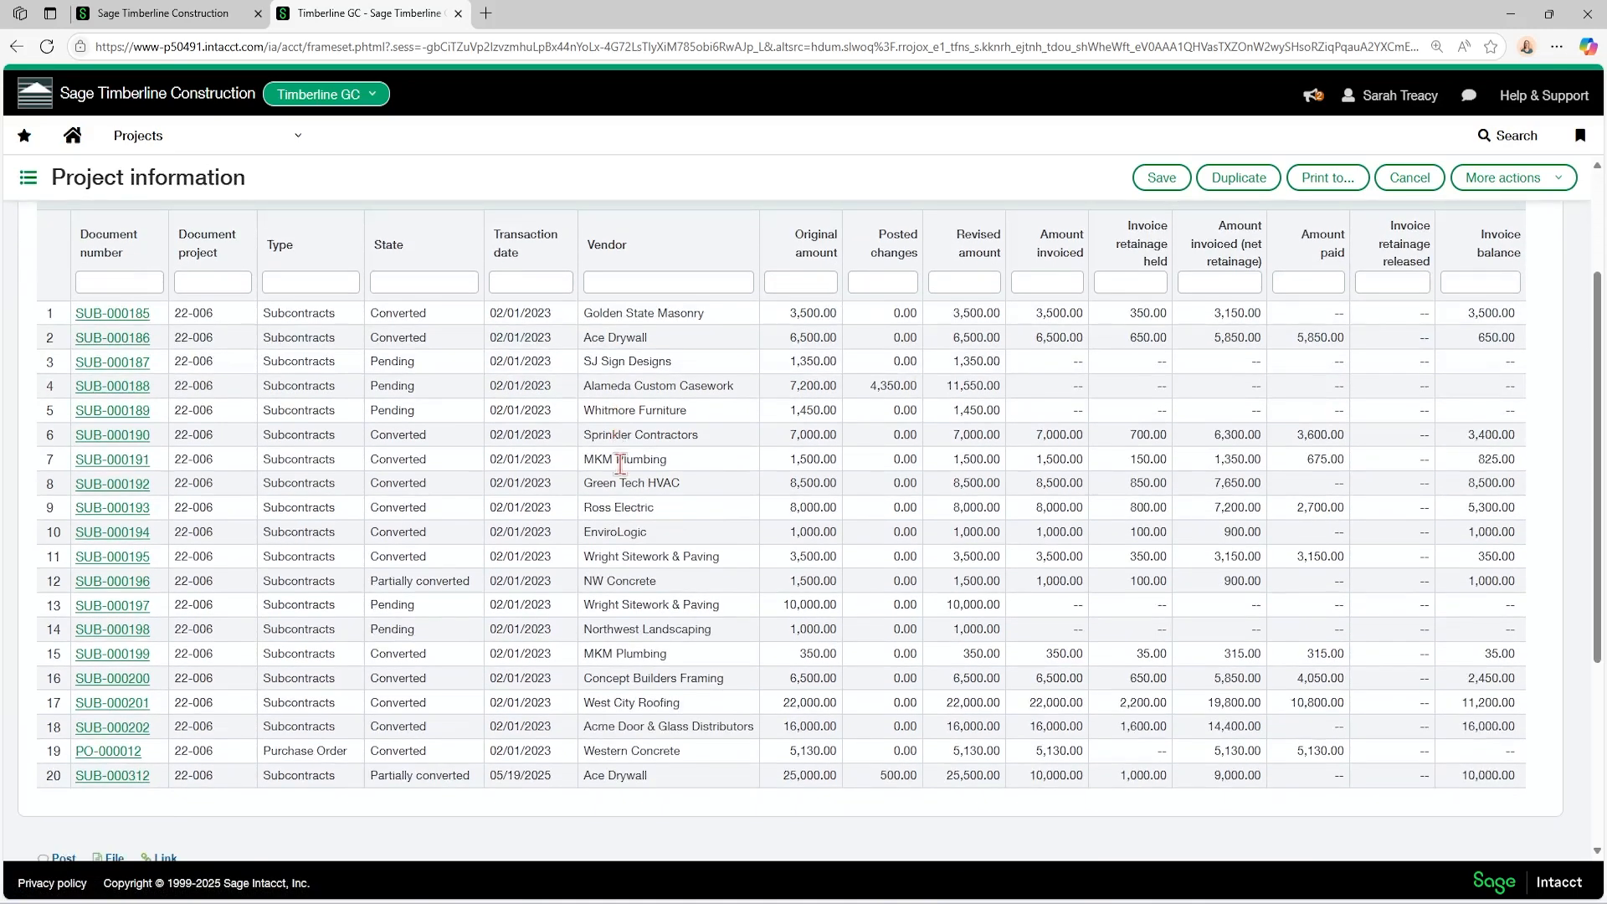
pyautogui.scroll(-1, 620, 465)
pyautogui.scroll(4, 620, 466)
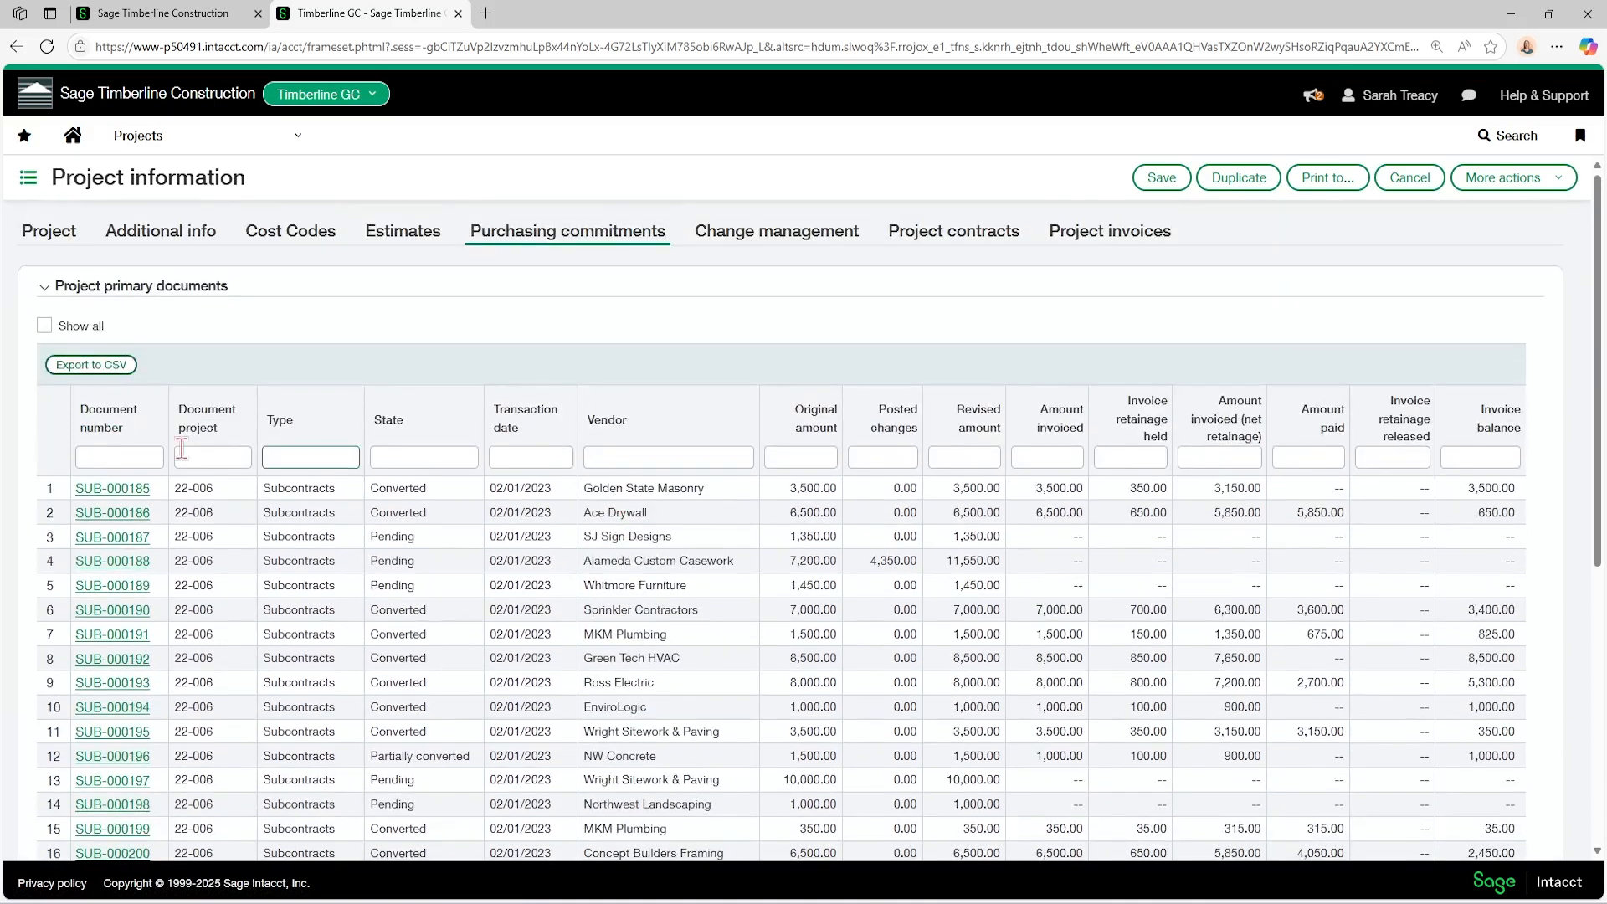
# Open the Projects configuration for the Timberline GC entity.
pyautogui.click(200, 140)
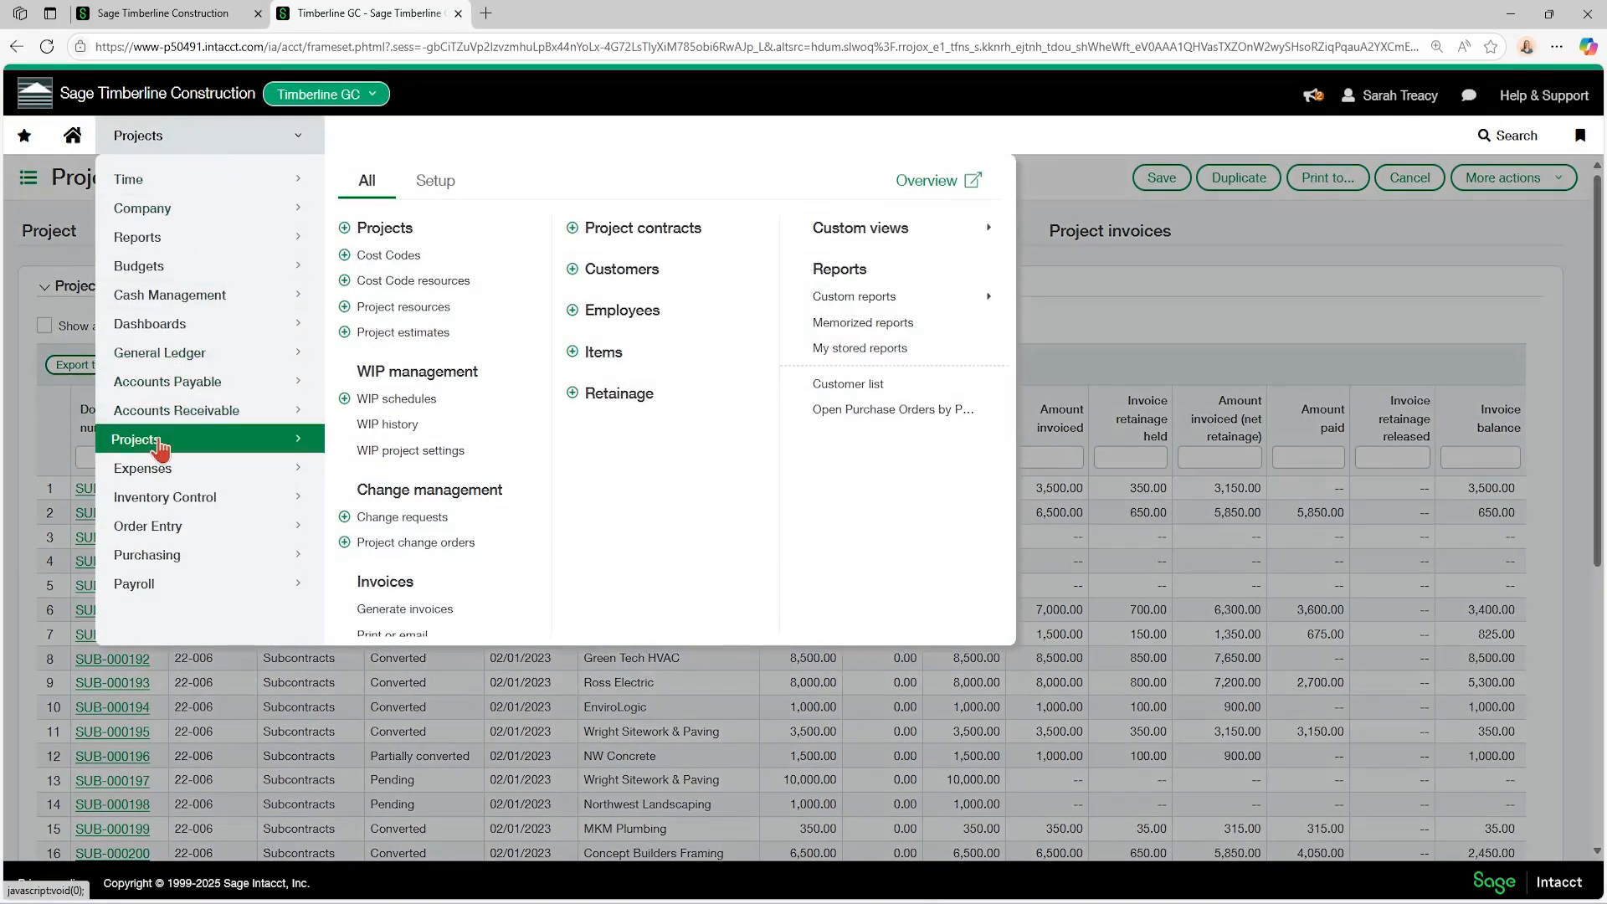
pyautogui.click(437, 198)
pyautogui.click(411, 237)
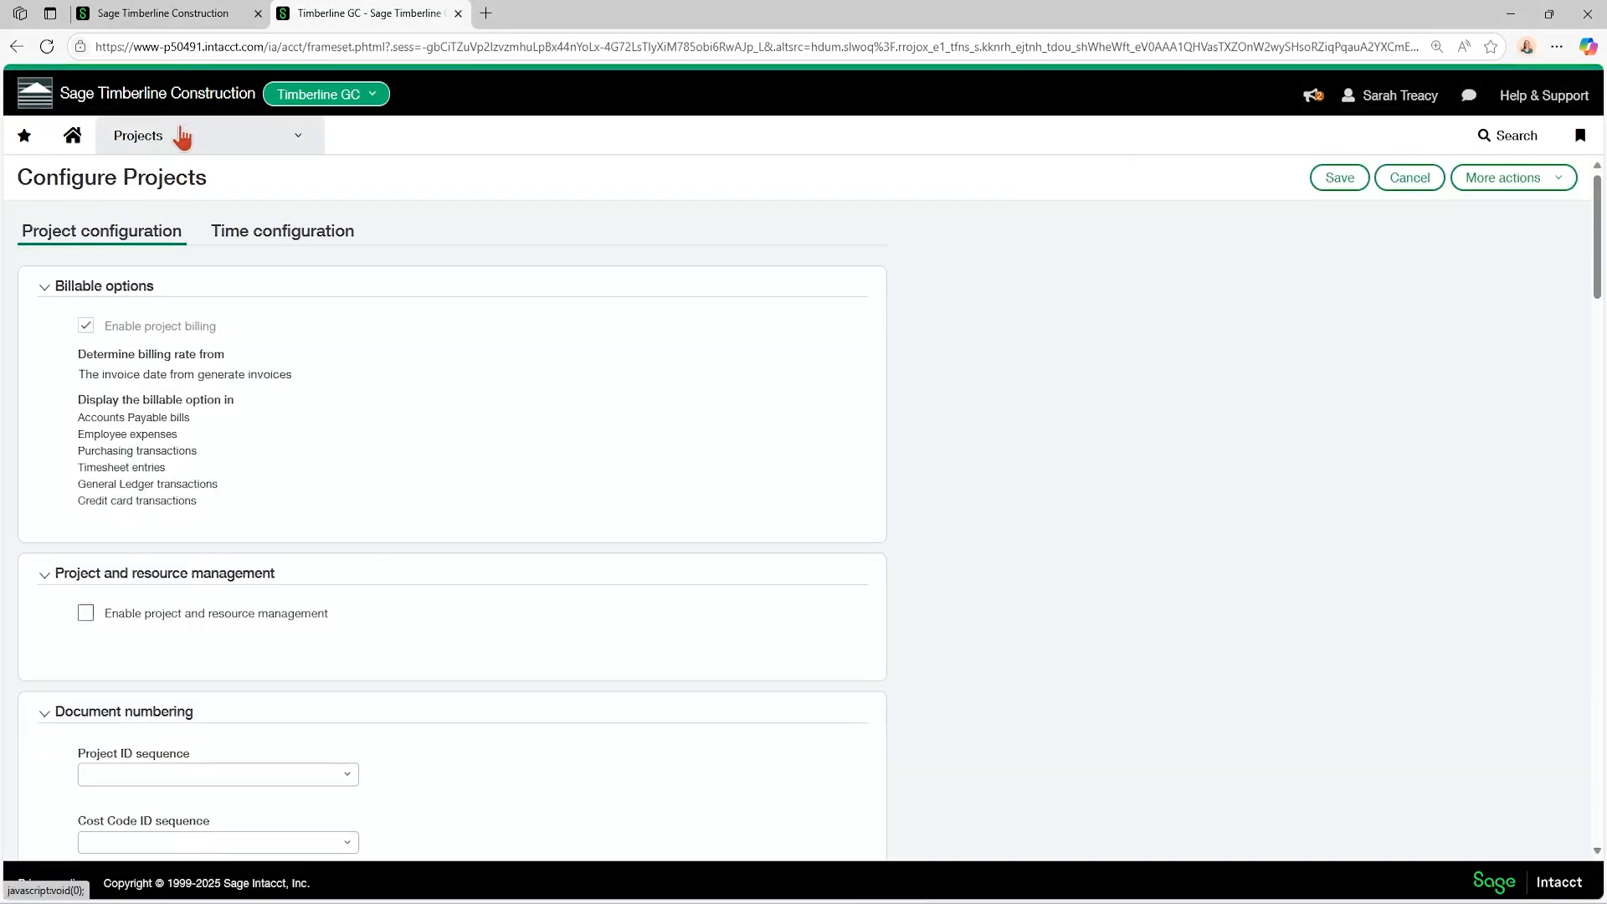
# Switch to the top-level session, open the Projects configuration, and review the display options that enable the project record's tabs.
pyautogui.click(163, 13)
pyautogui.click(156, 139)
pyautogui.click(163, 467)
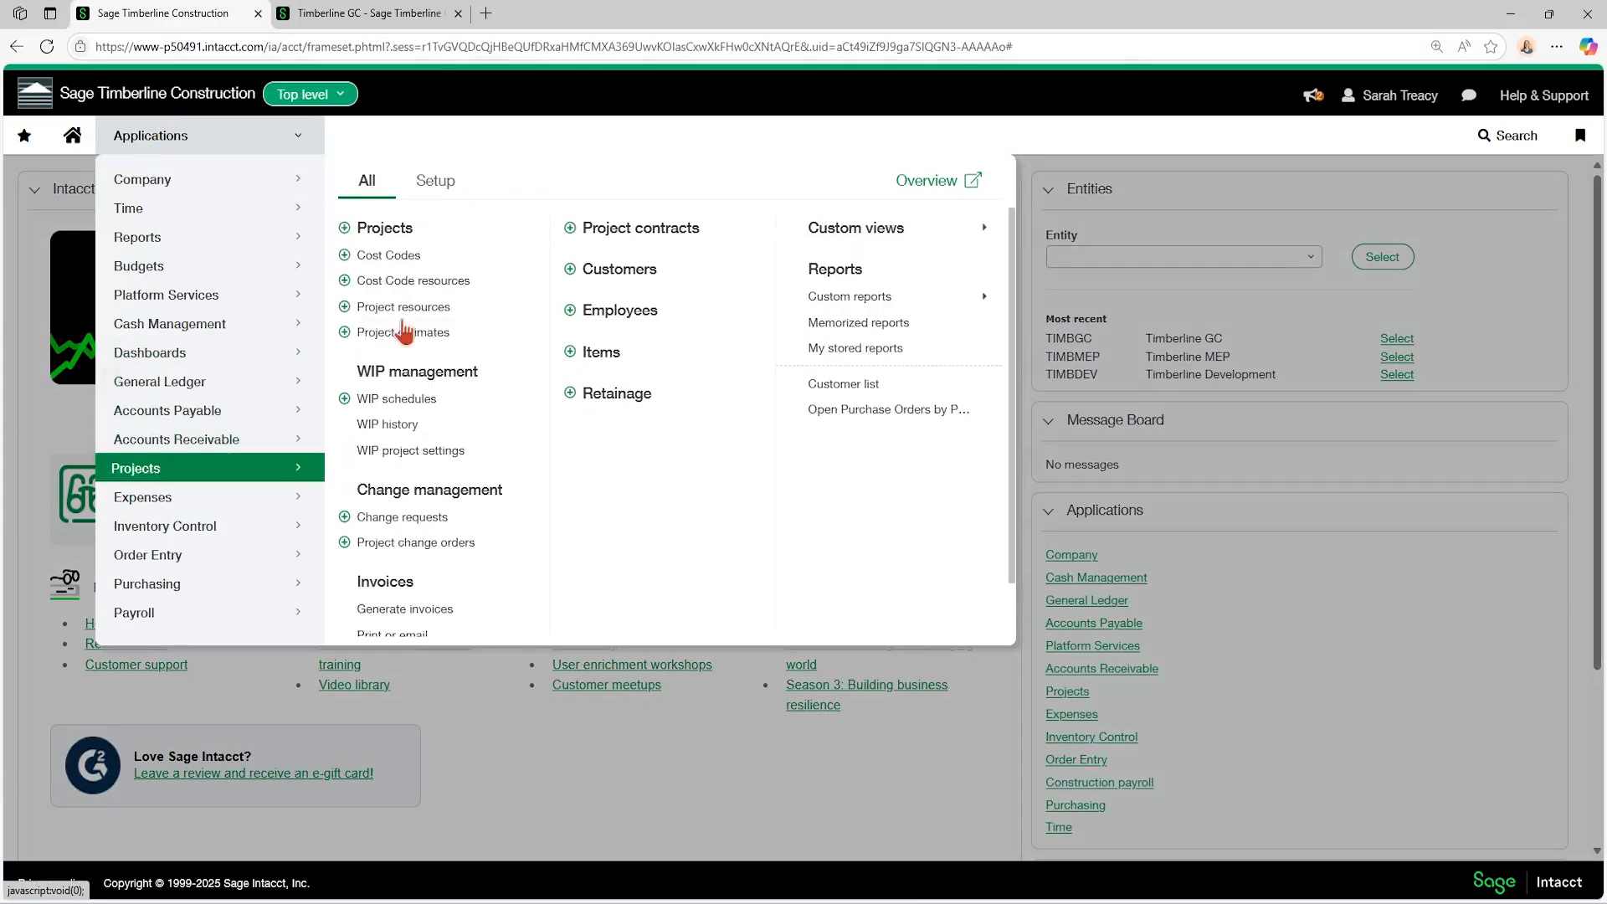
pyautogui.click(435, 181)
pyautogui.click(419, 227)
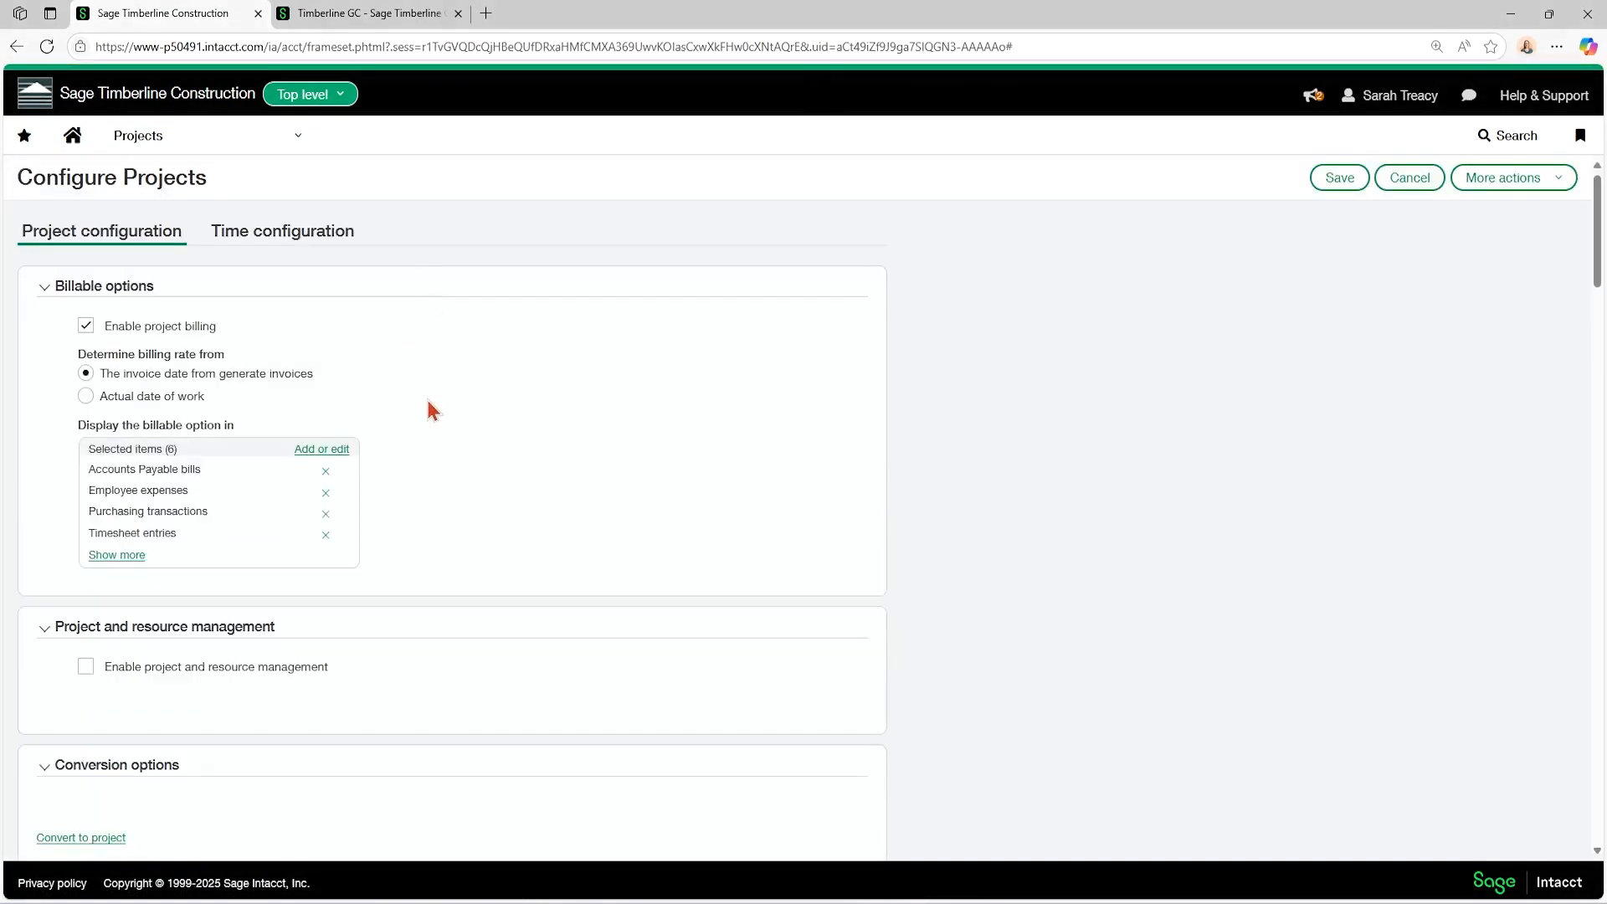
pyautogui.scroll(-15, 431, 409)
pyautogui.scroll(-15, 432, 410)
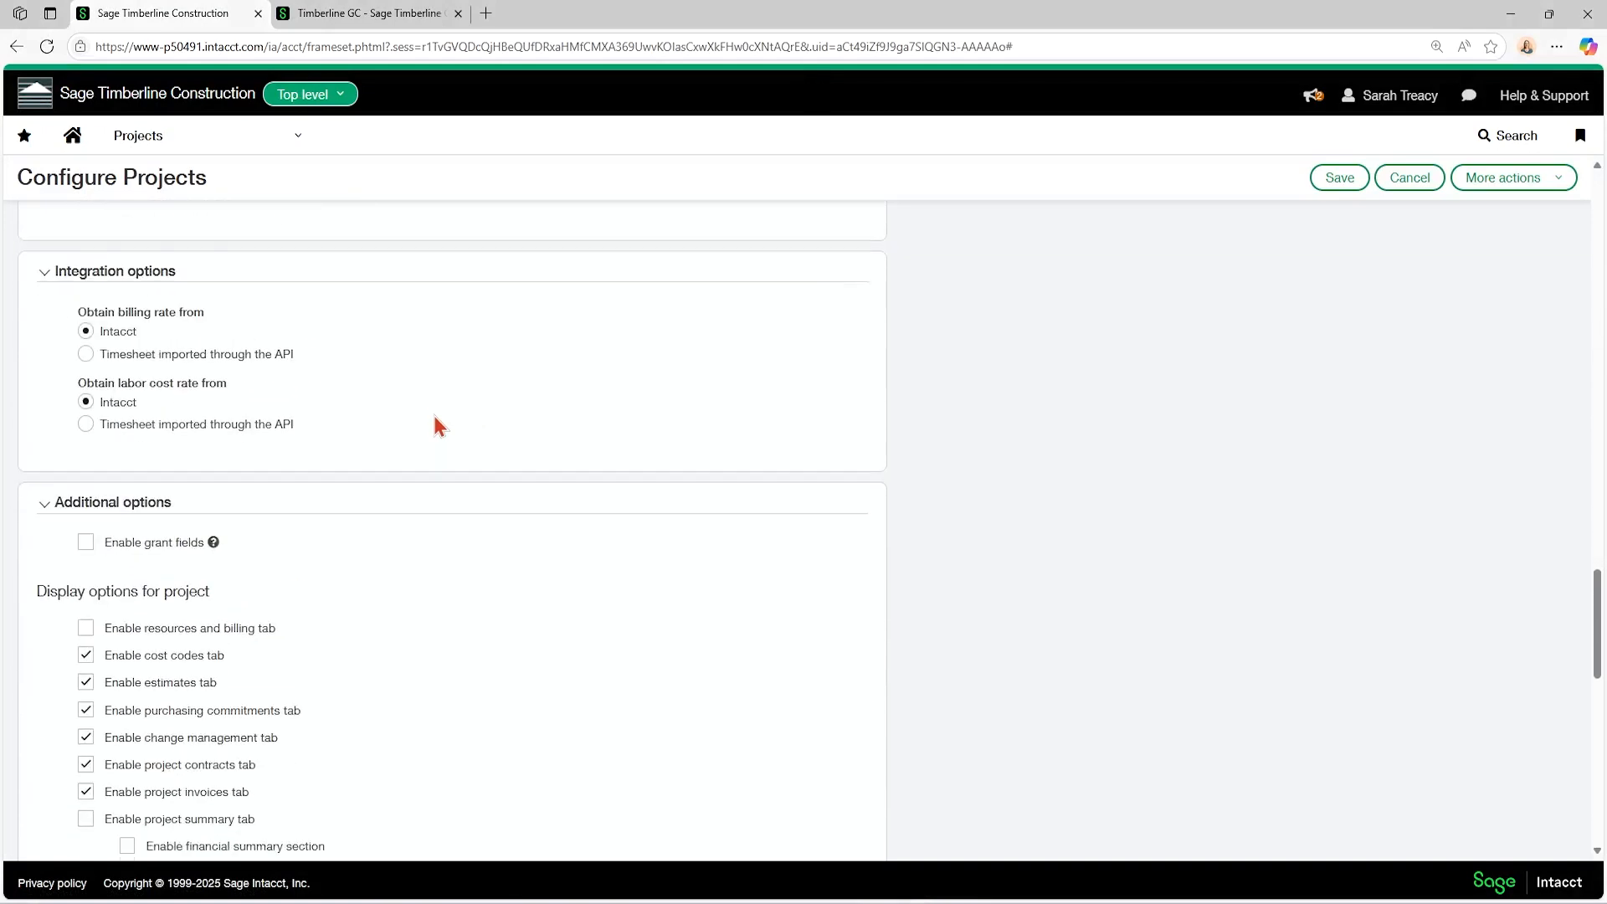
pyautogui.scroll(1, 435, 418)
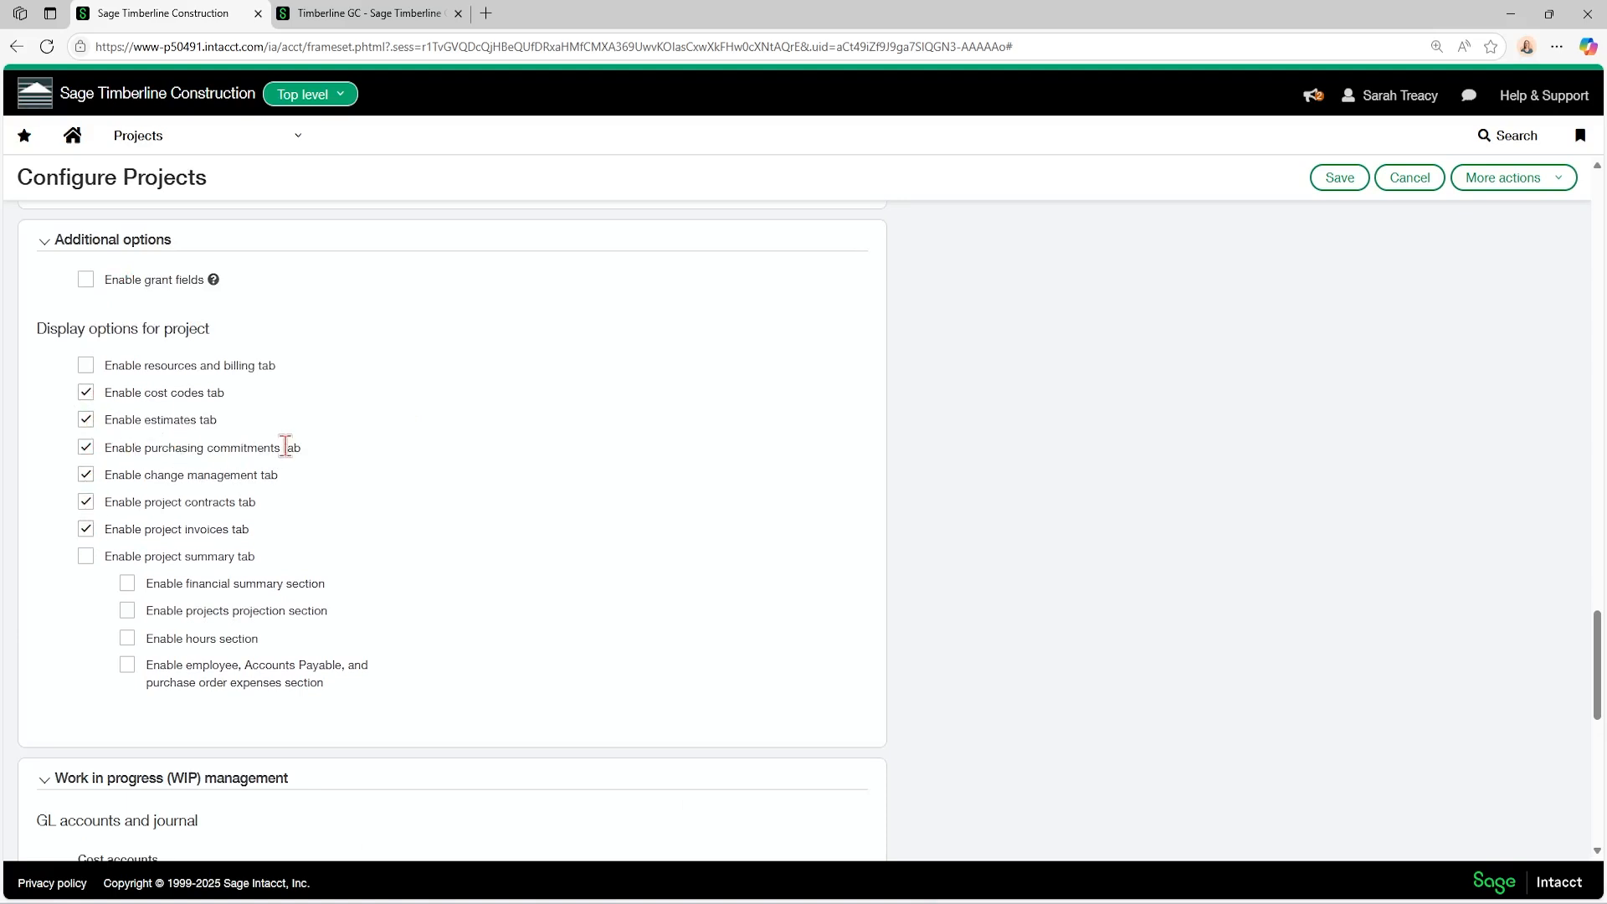
# Return the top-level session to its home page, and go back to the Projects application in the Timberline GC session.
pyautogui.click(74, 144)
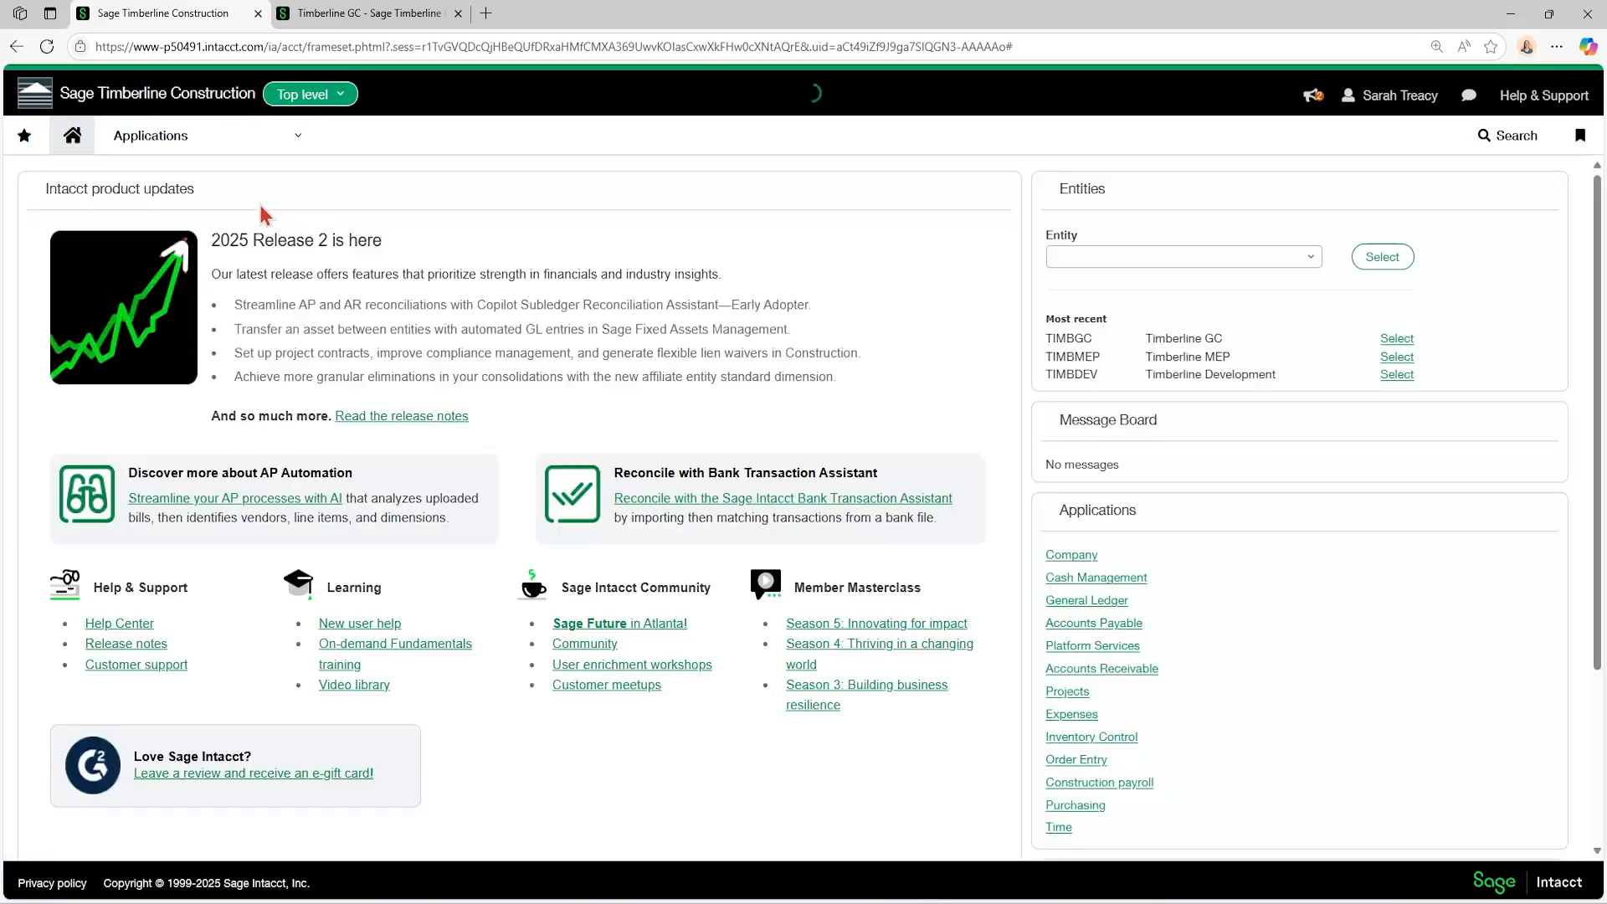
pyautogui.click(362, 14)
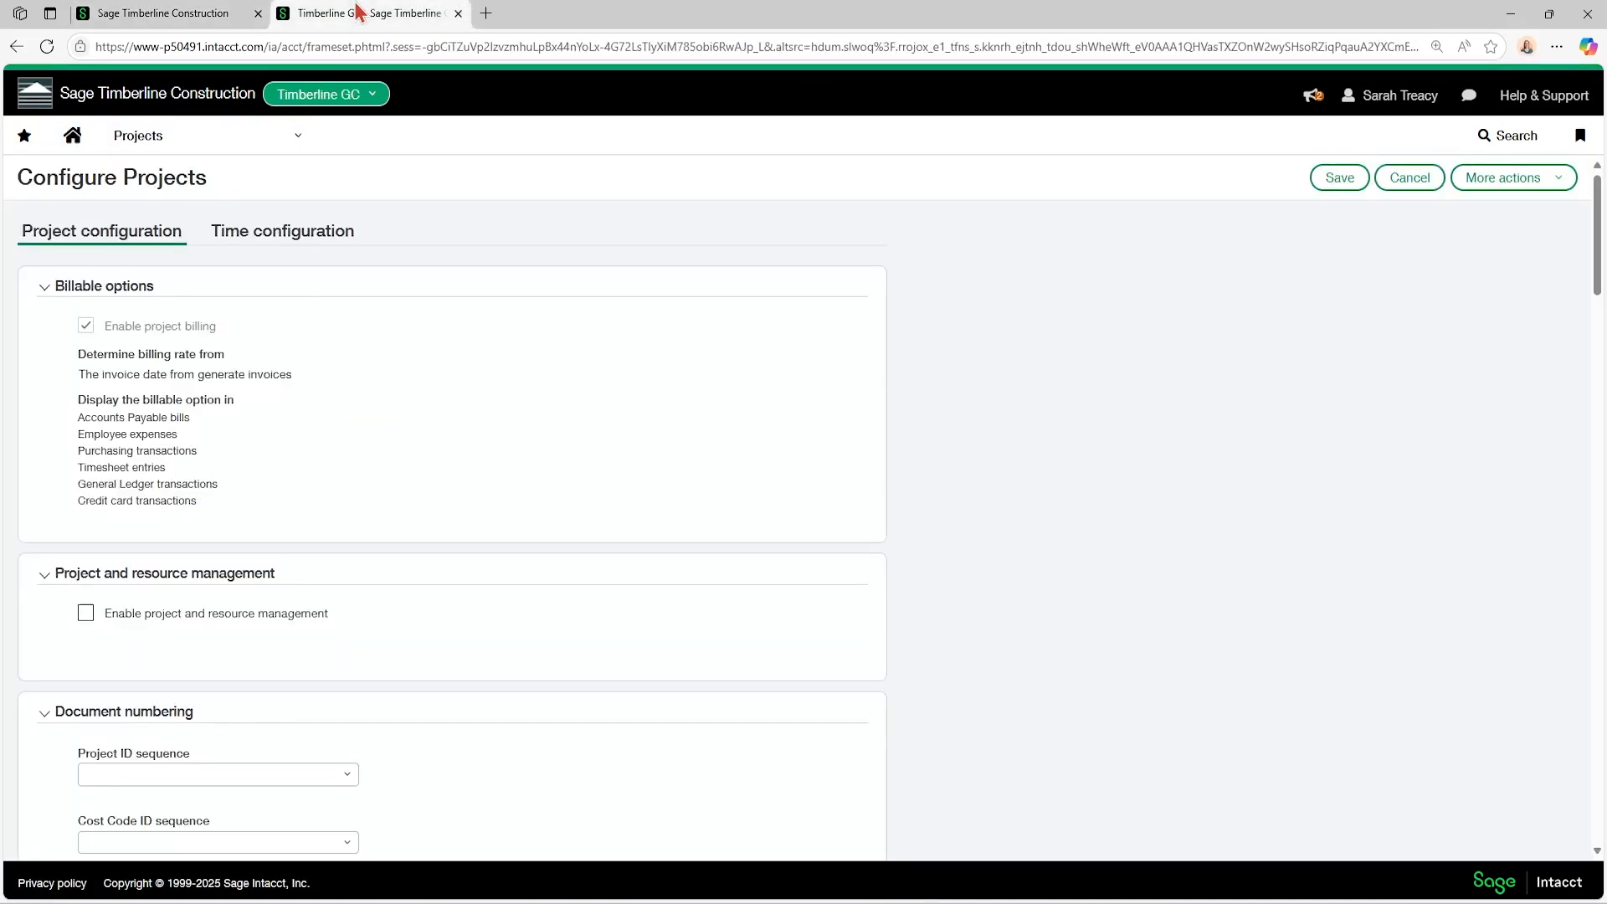
pyautogui.click(190, 144)
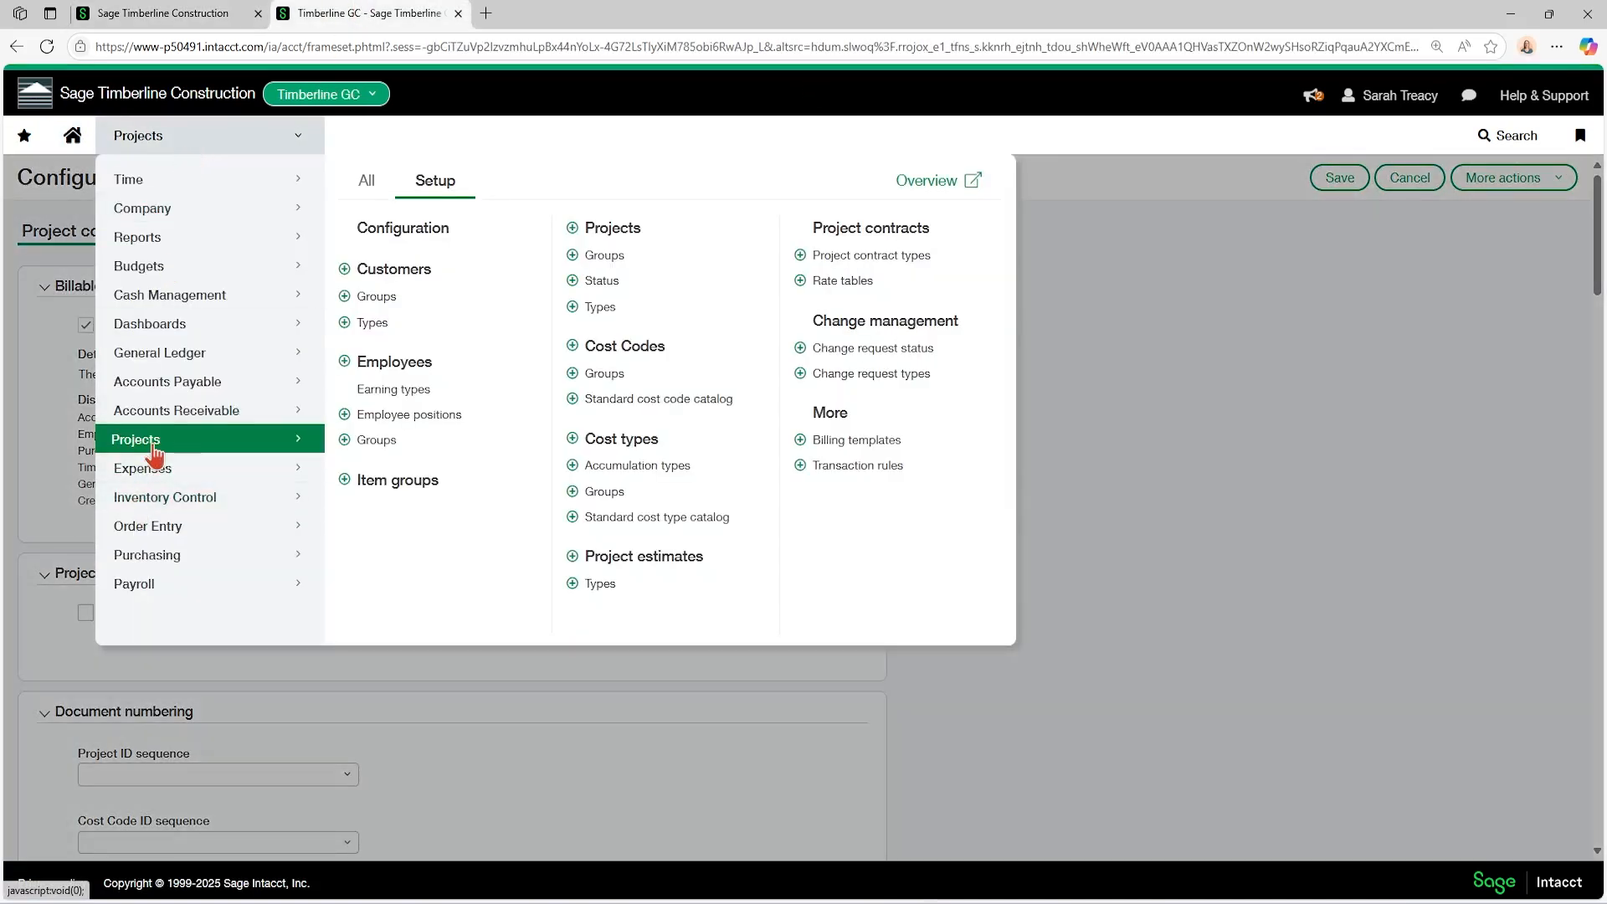